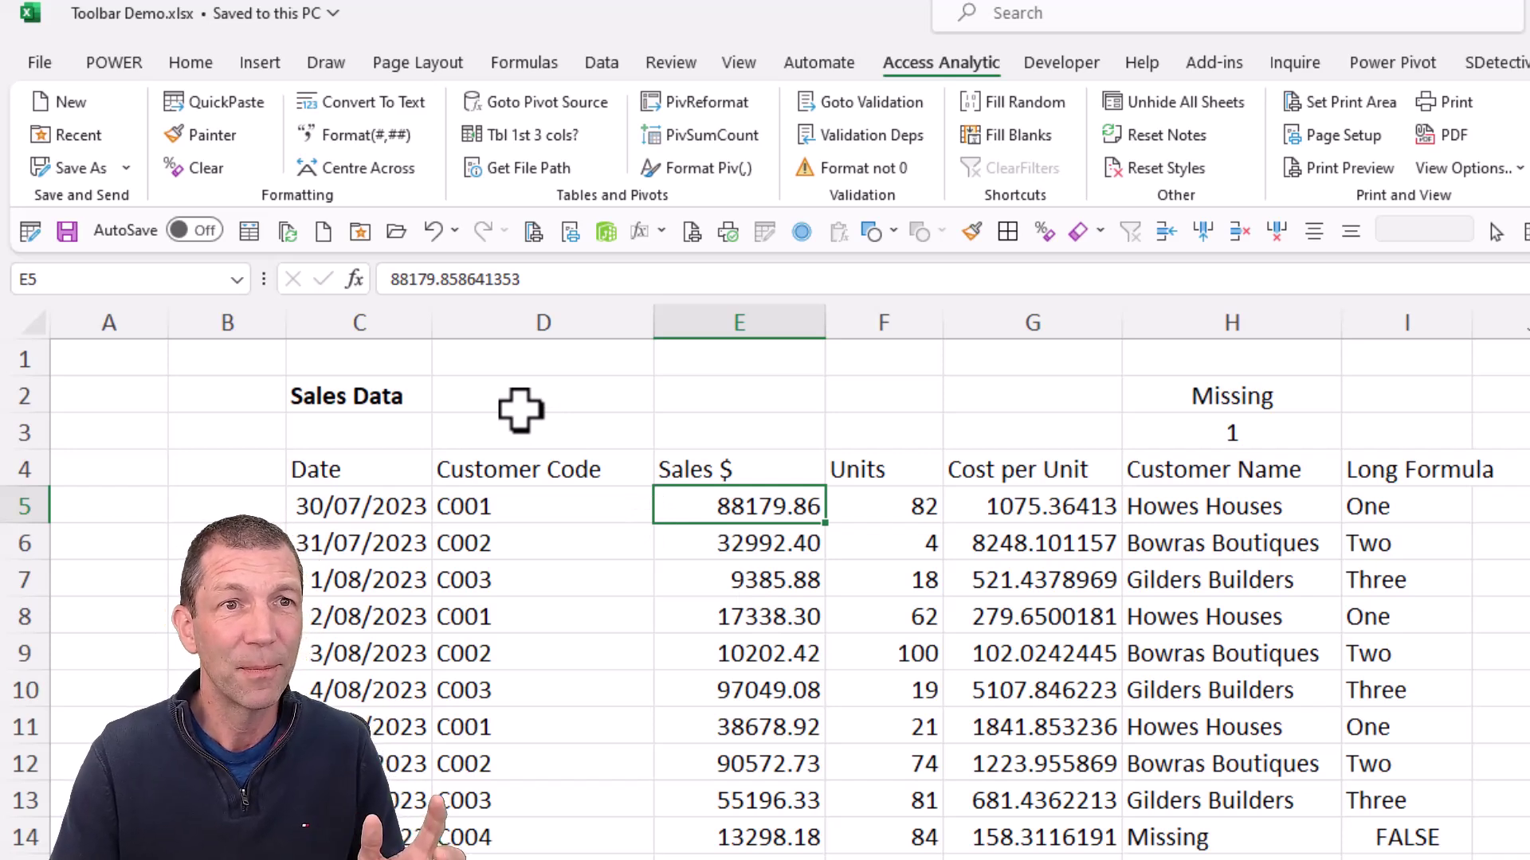
Move to cell G2 and briefly show, then close, the extra save options.
key(Up)
key(Up)
key(Up)
key(Right)
key(Right)
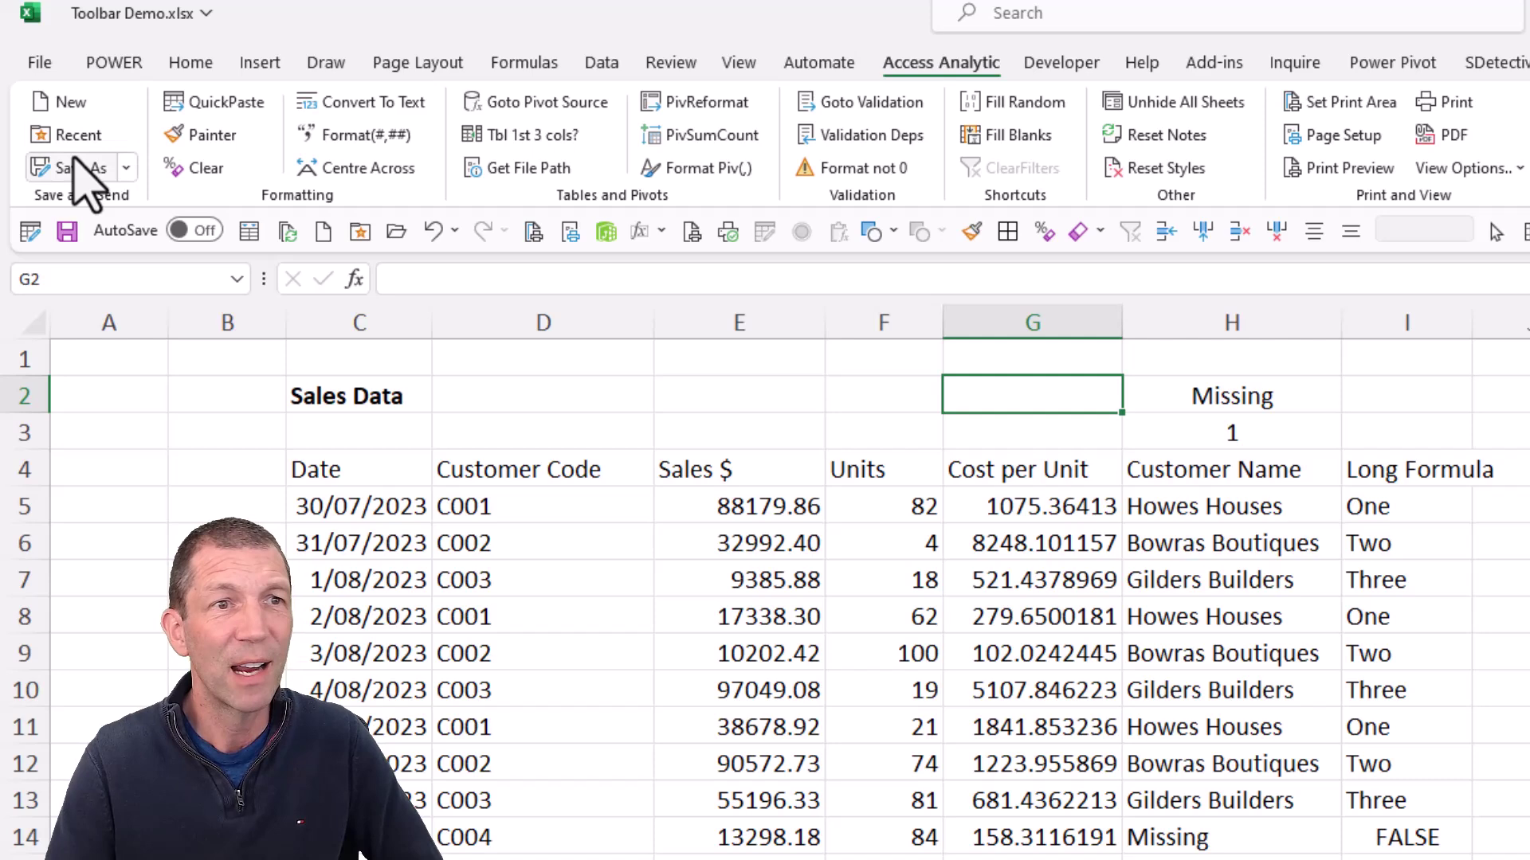
click(126, 169)
click(217, 140)
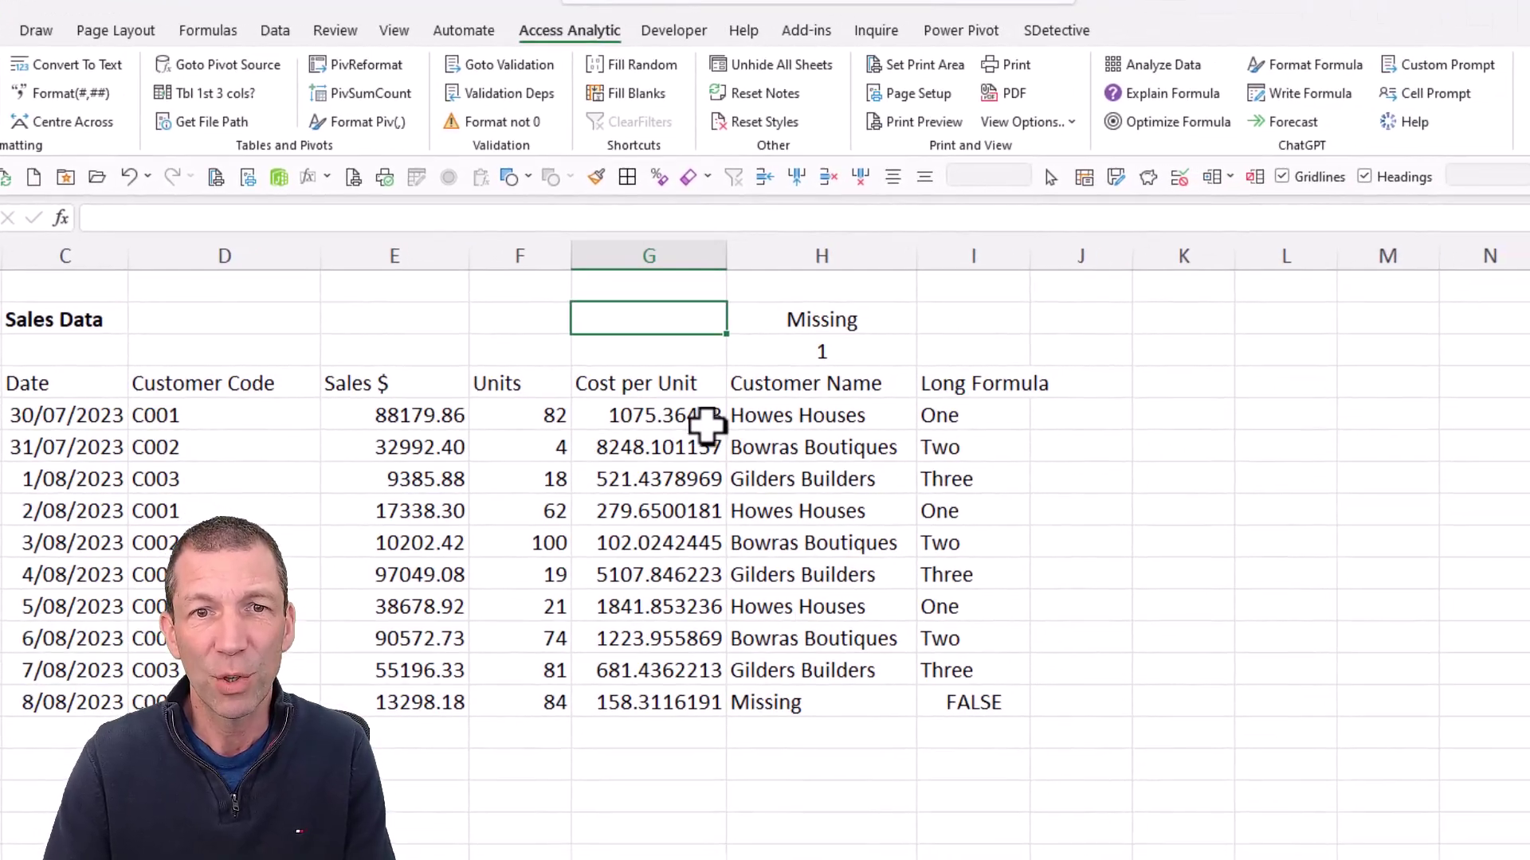
Copy the Cost per Unit values G5:G14 and paste them as values into M5.
drag(708, 427, 683, 693)
key(ctrl+c)
click(1373, 422)
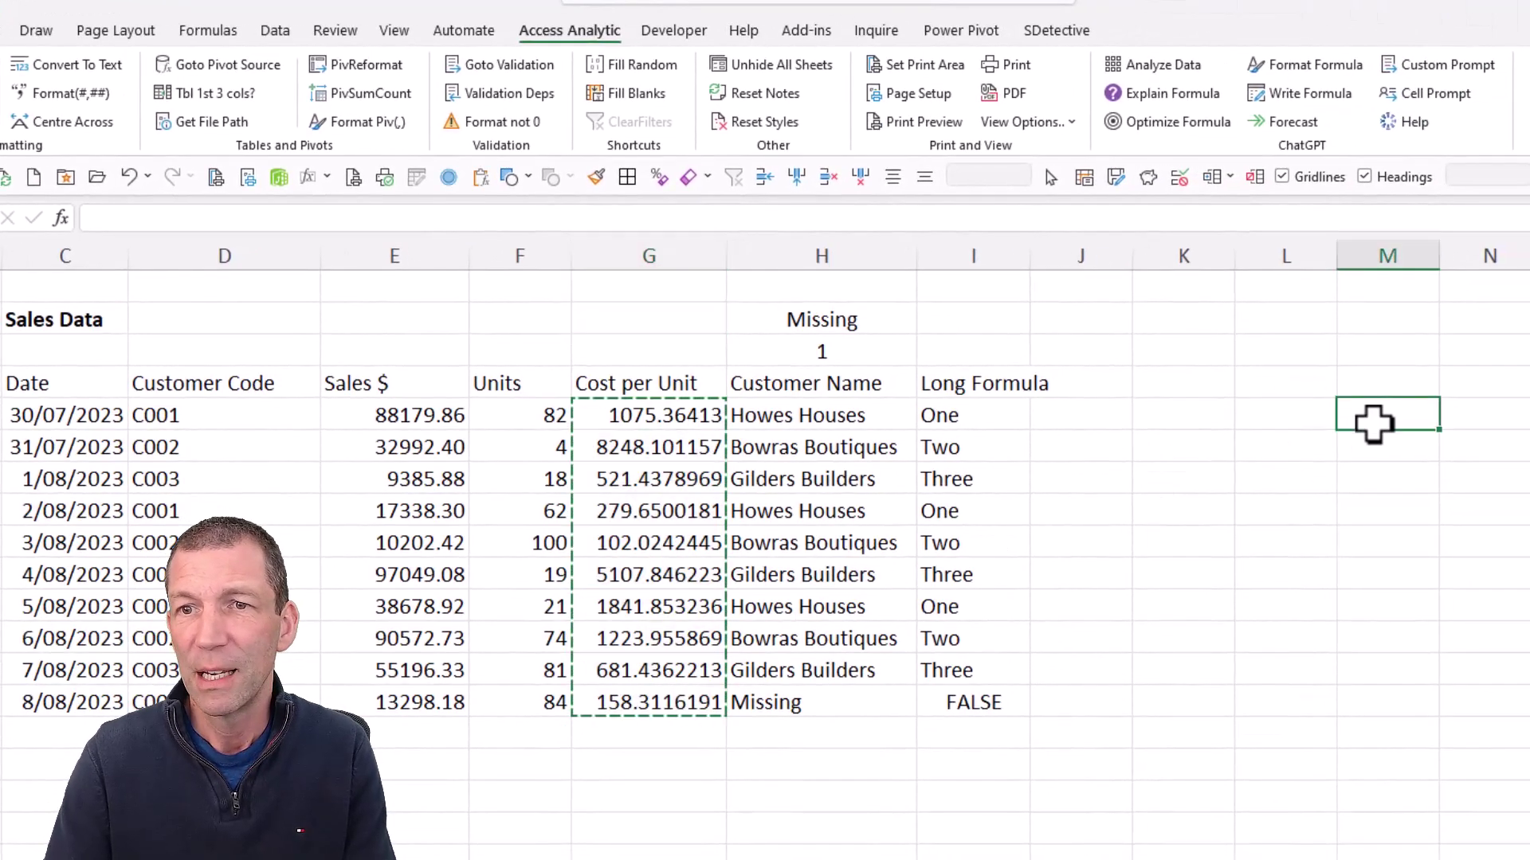
right_click(1373, 423)
click(1470, 584)
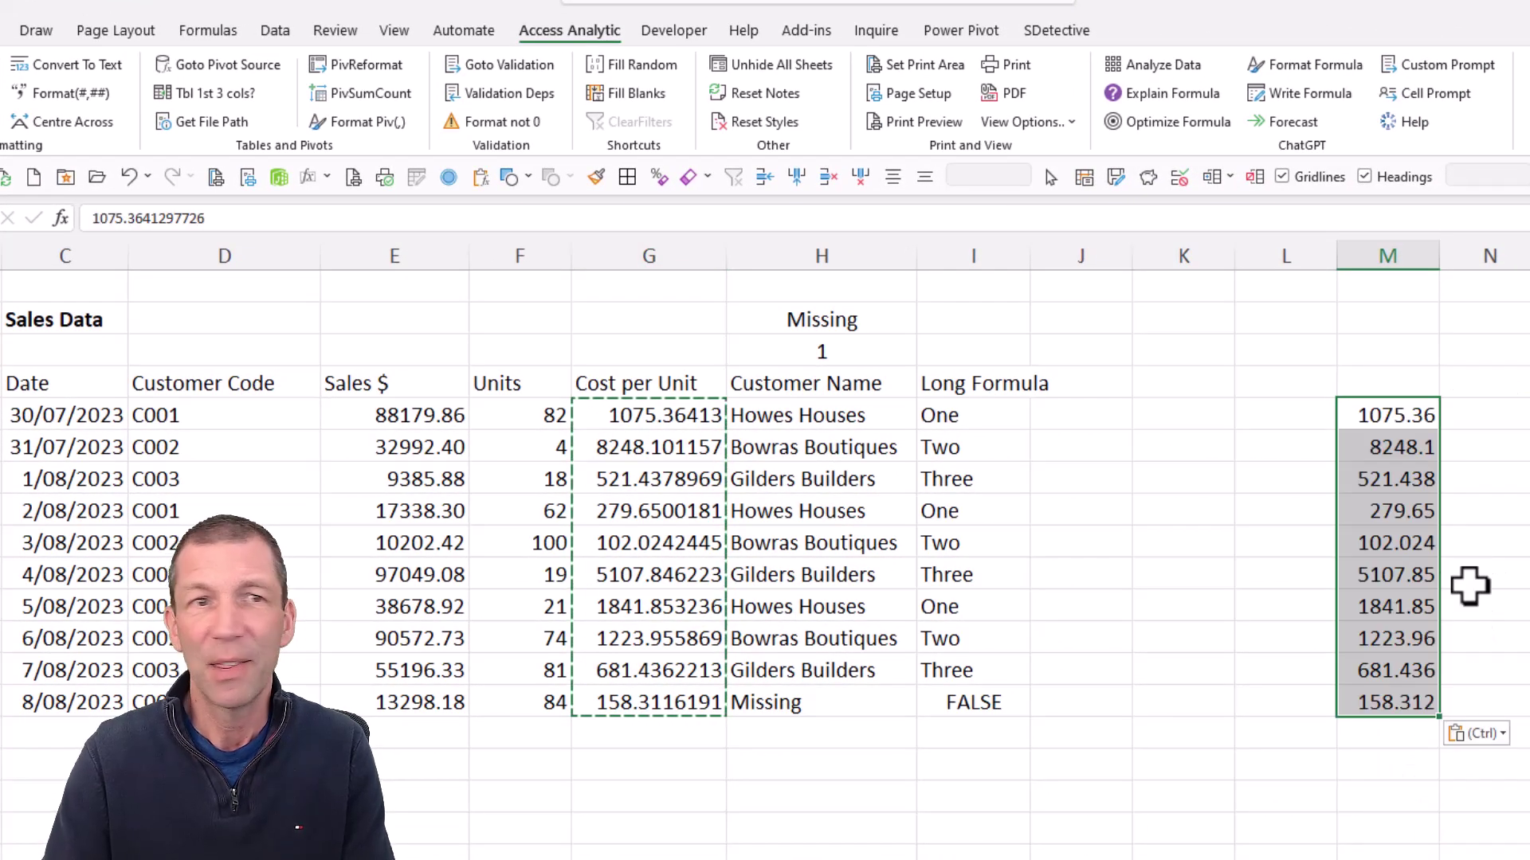
Convert column M's values to full-precision text, autofit column M, then clear them.
click(67, 70)
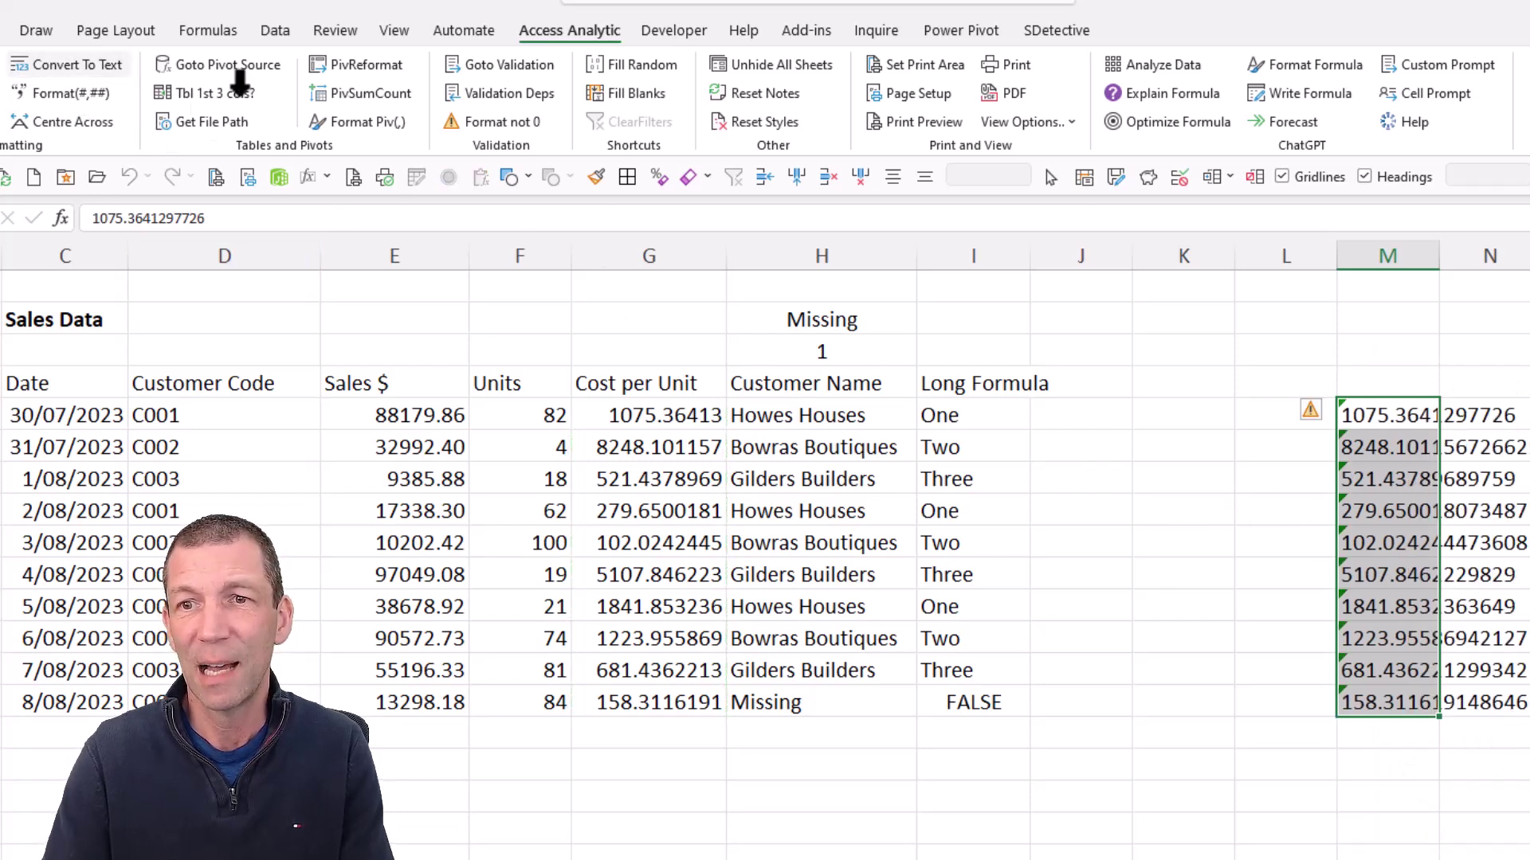
double_click(1439, 256)
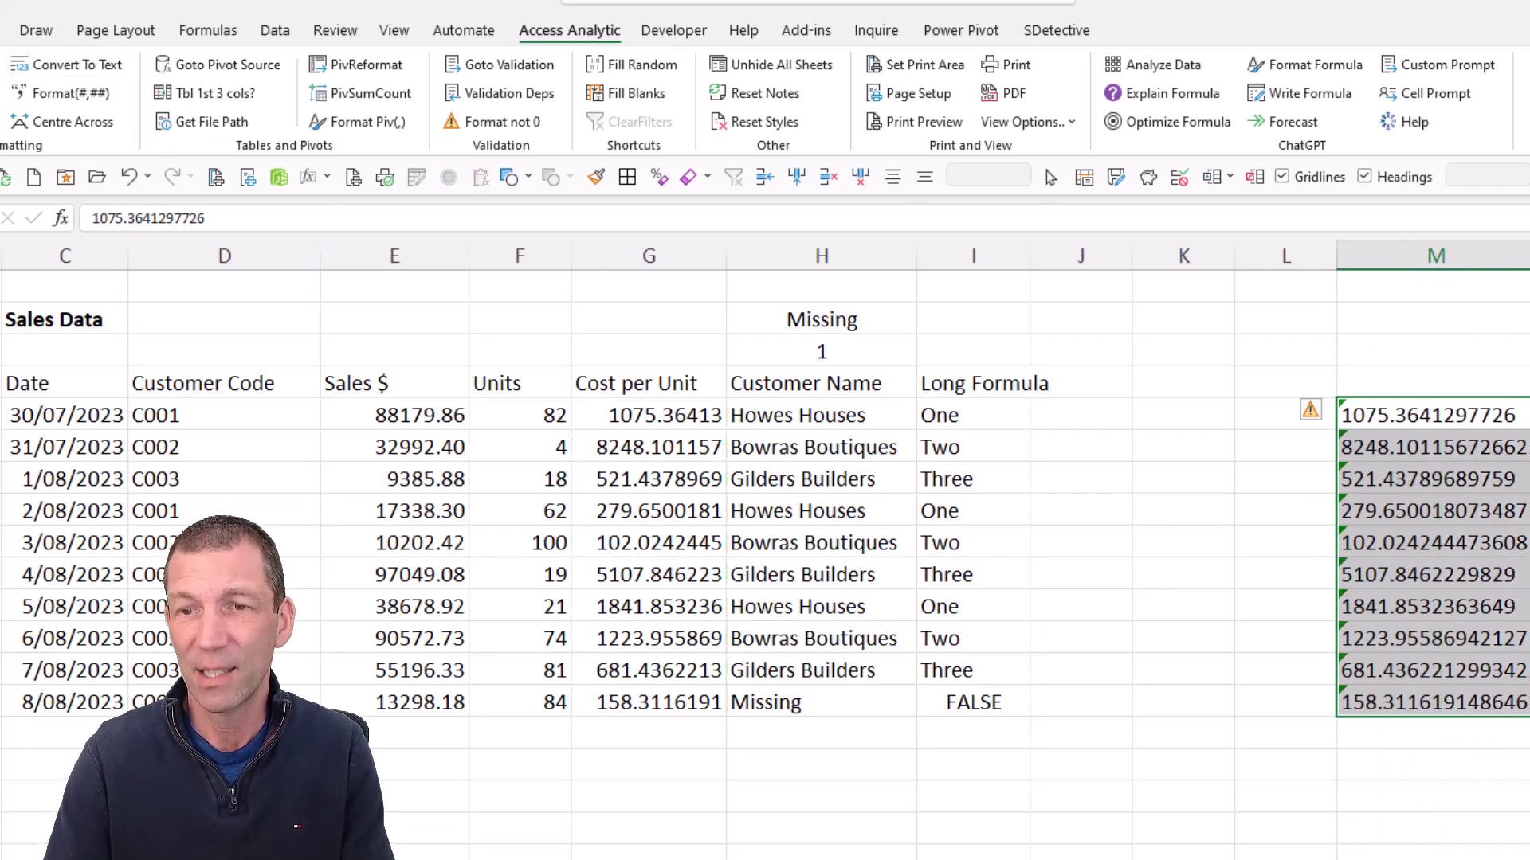
key(Delete)
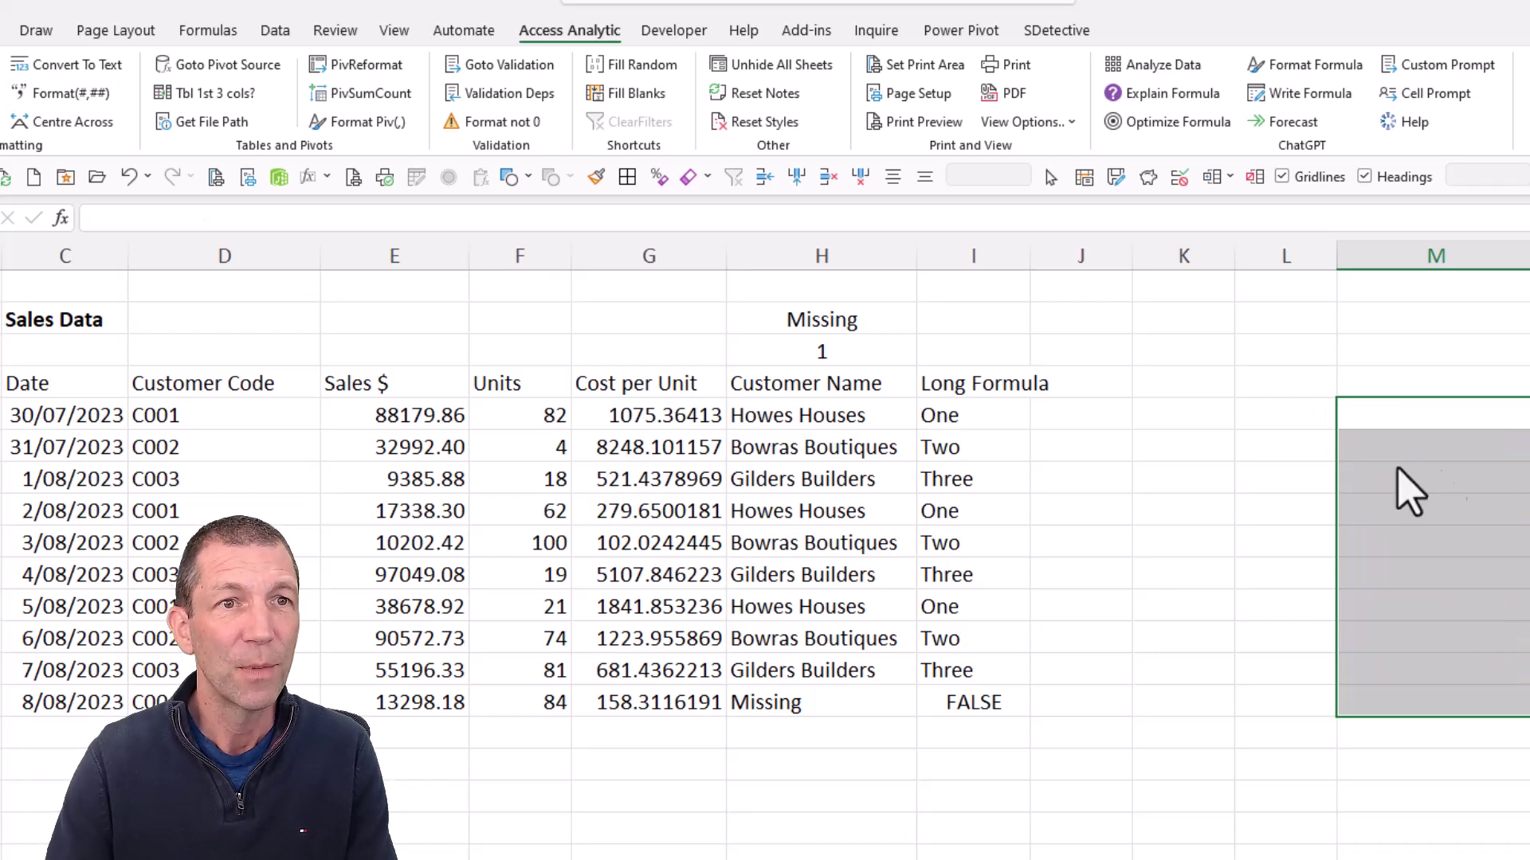
Format Sales $ E5:E14 as #,## whole numbers and change the 2/08/2023 sale in E8 to -11,000.
drag(412, 418, 396, 703)
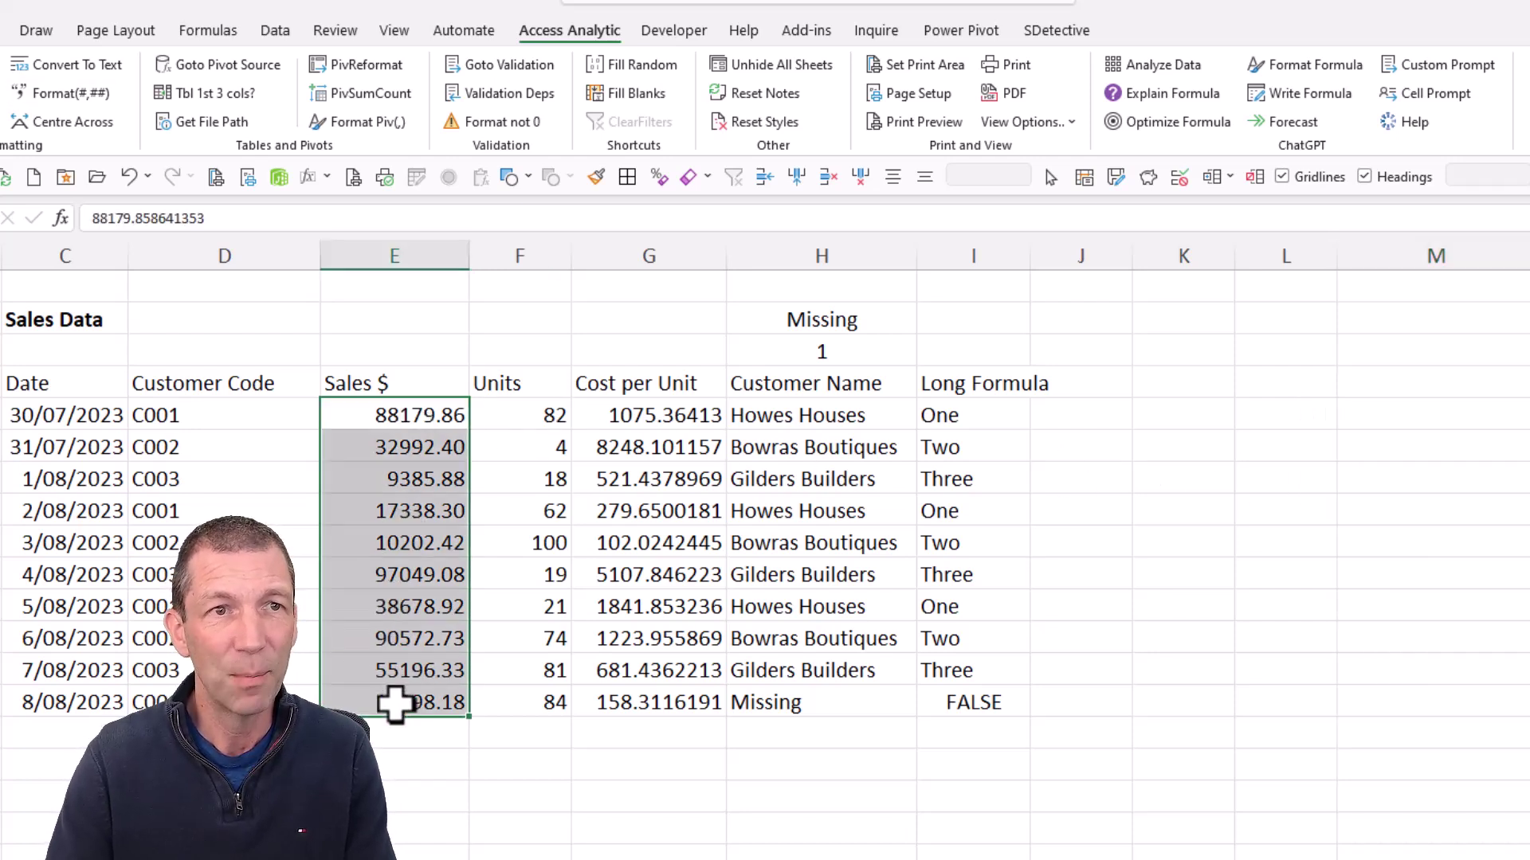
click(49, 94)
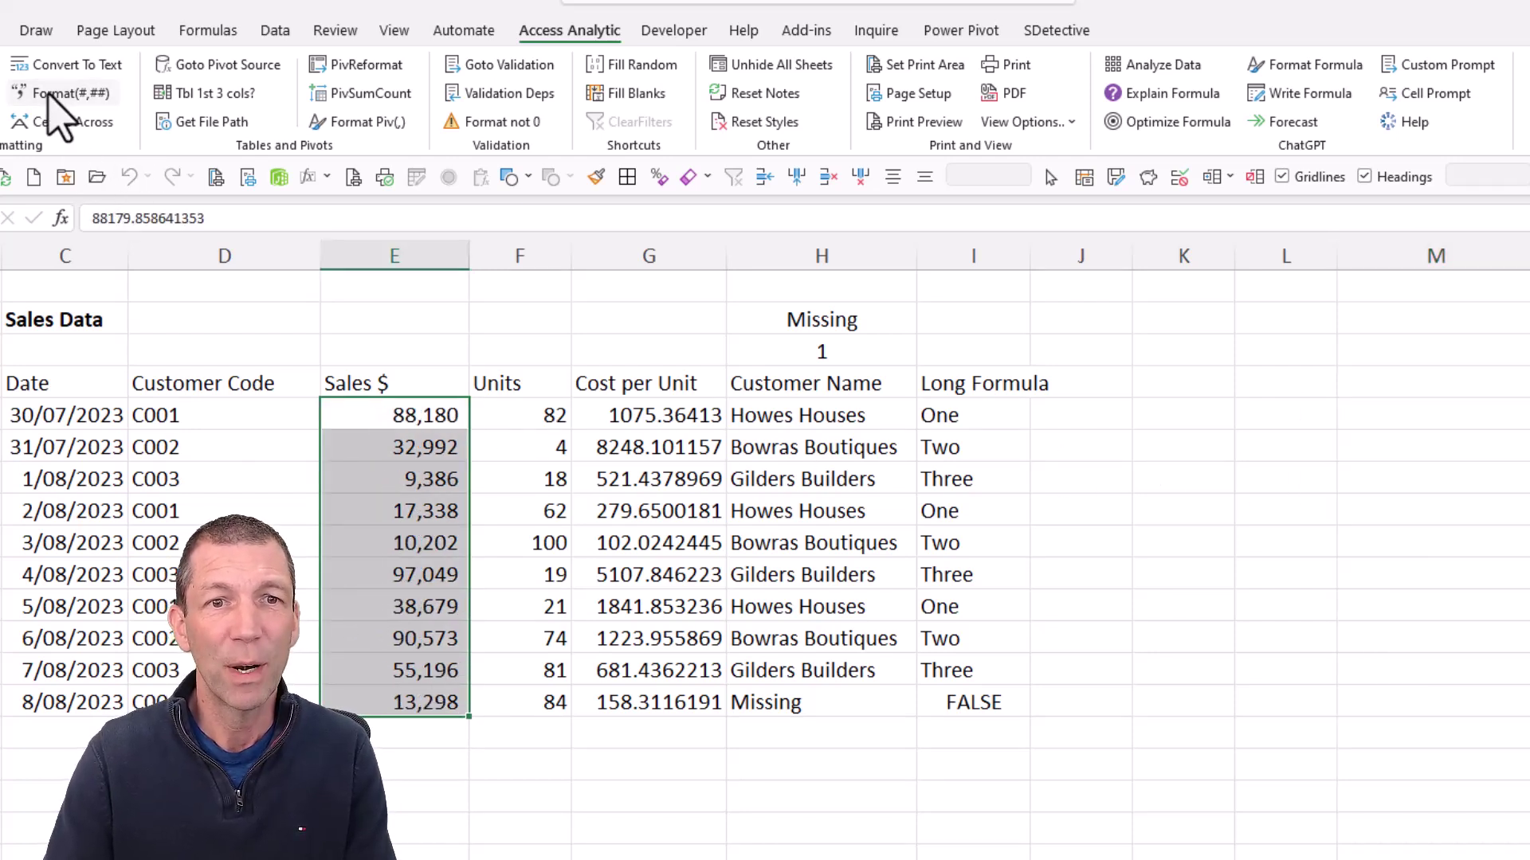
click(403, 511)
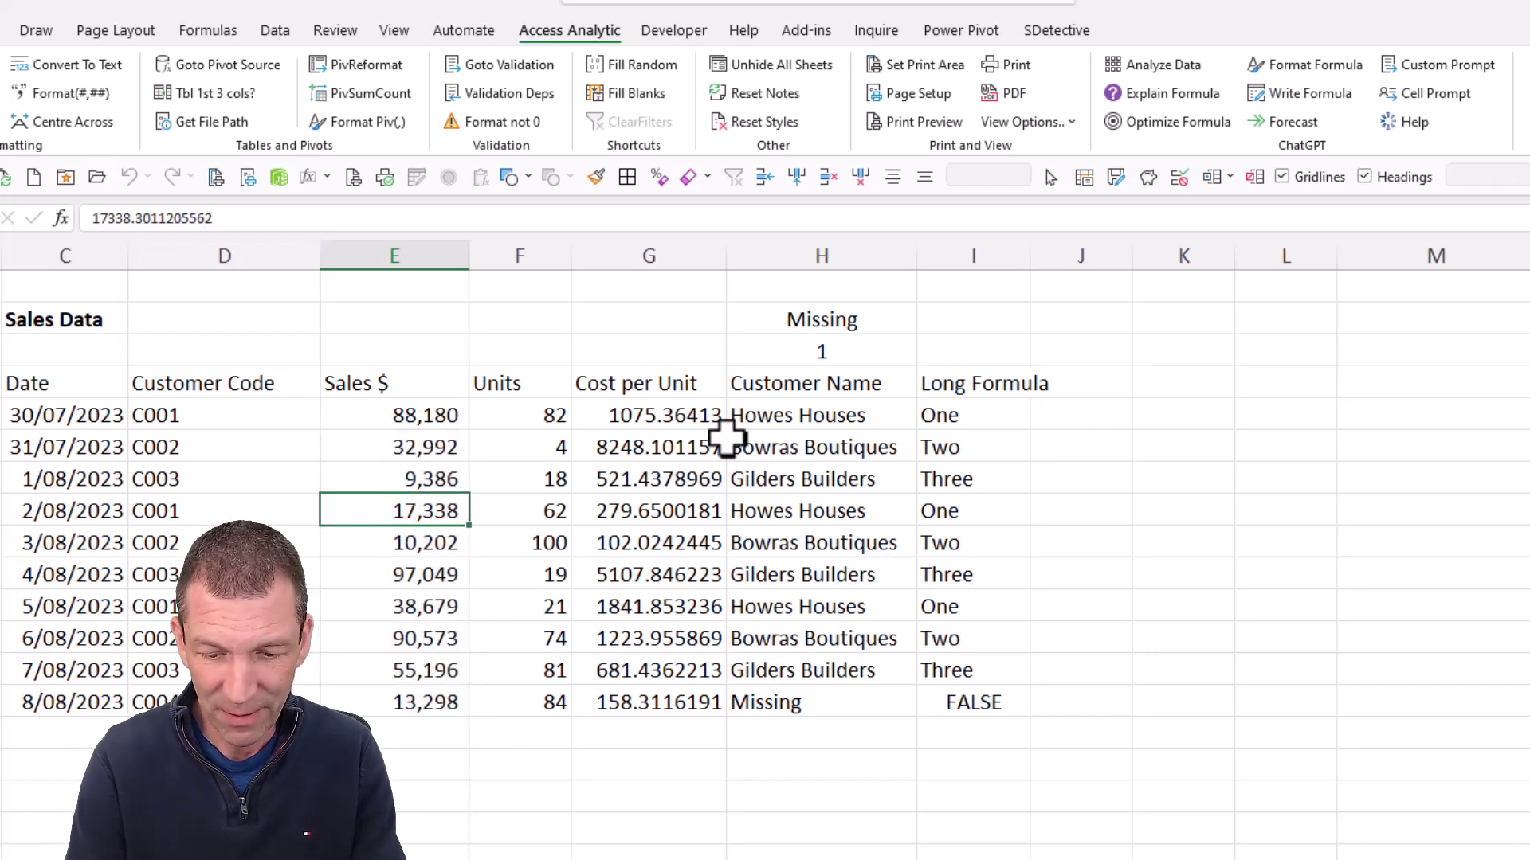
key(F2)
text(-11000)
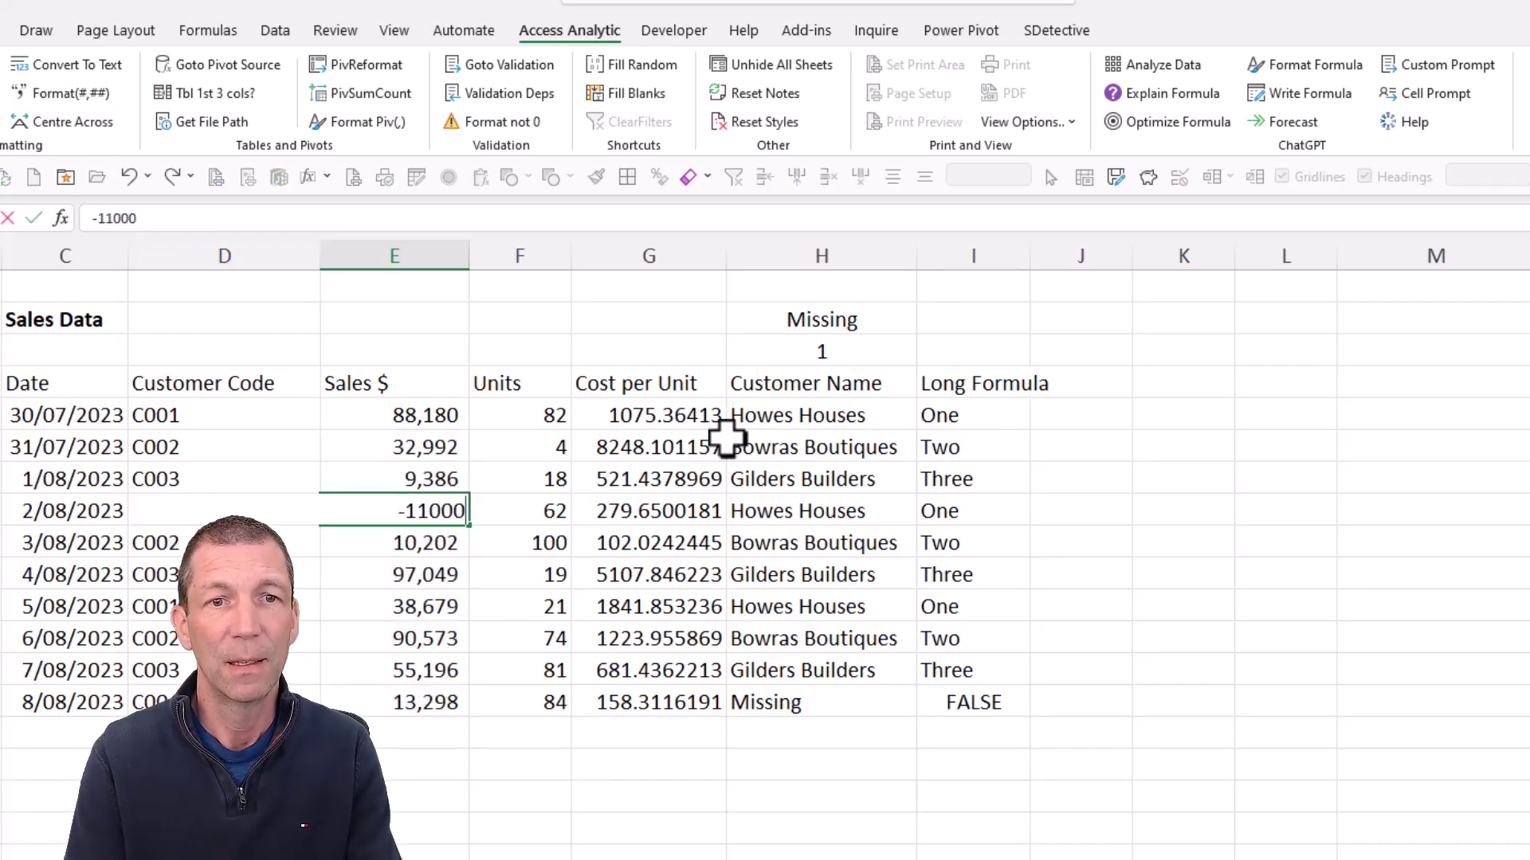
key(ctrl+Return)
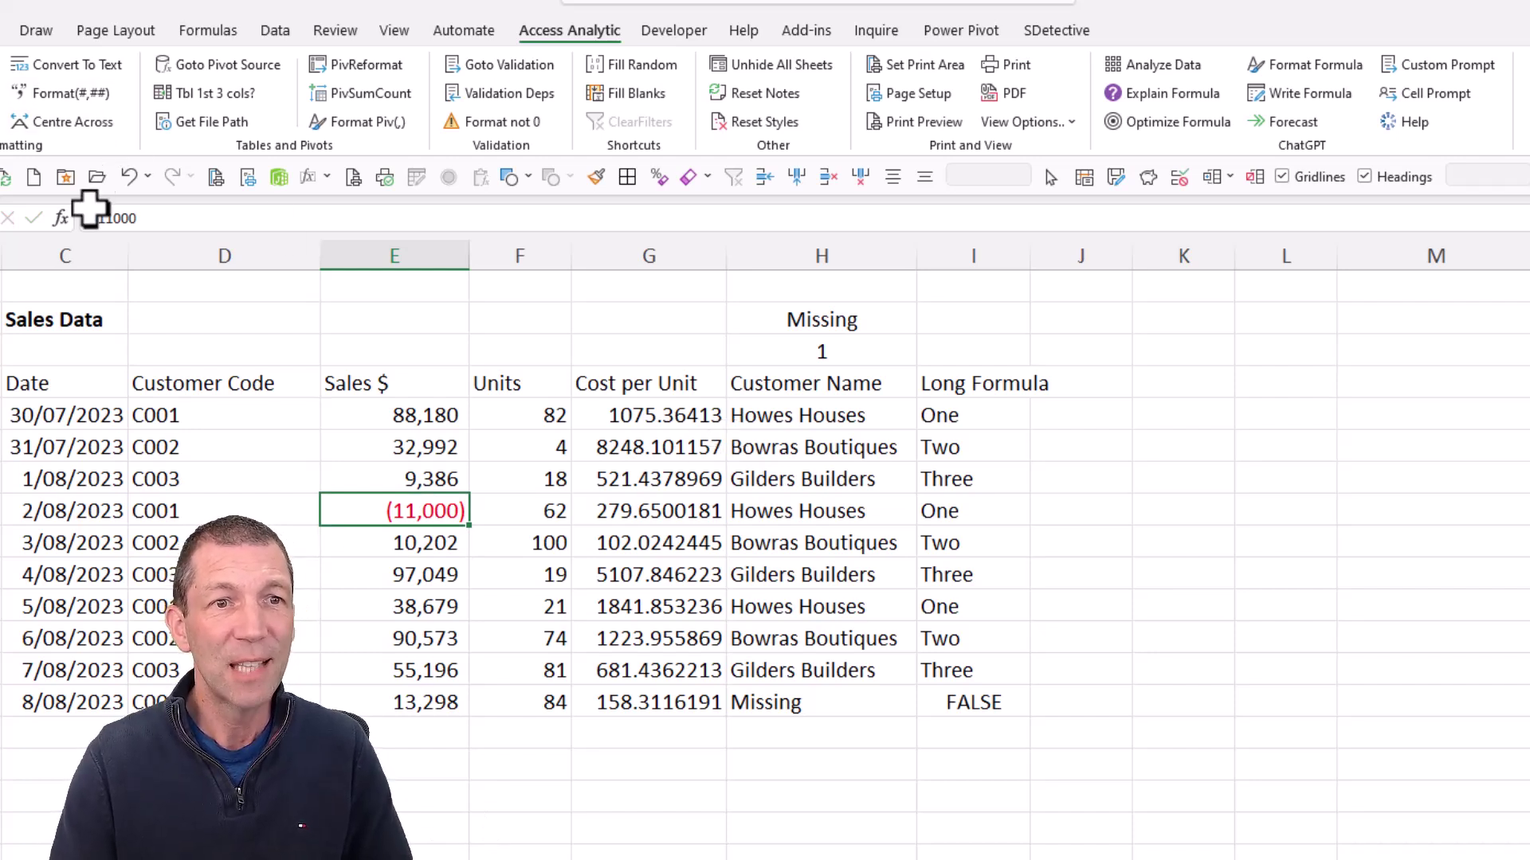
Centre the Sales Data title across C3:G3 and display the workbook's file path.
drag(95, 319, 591, 319)
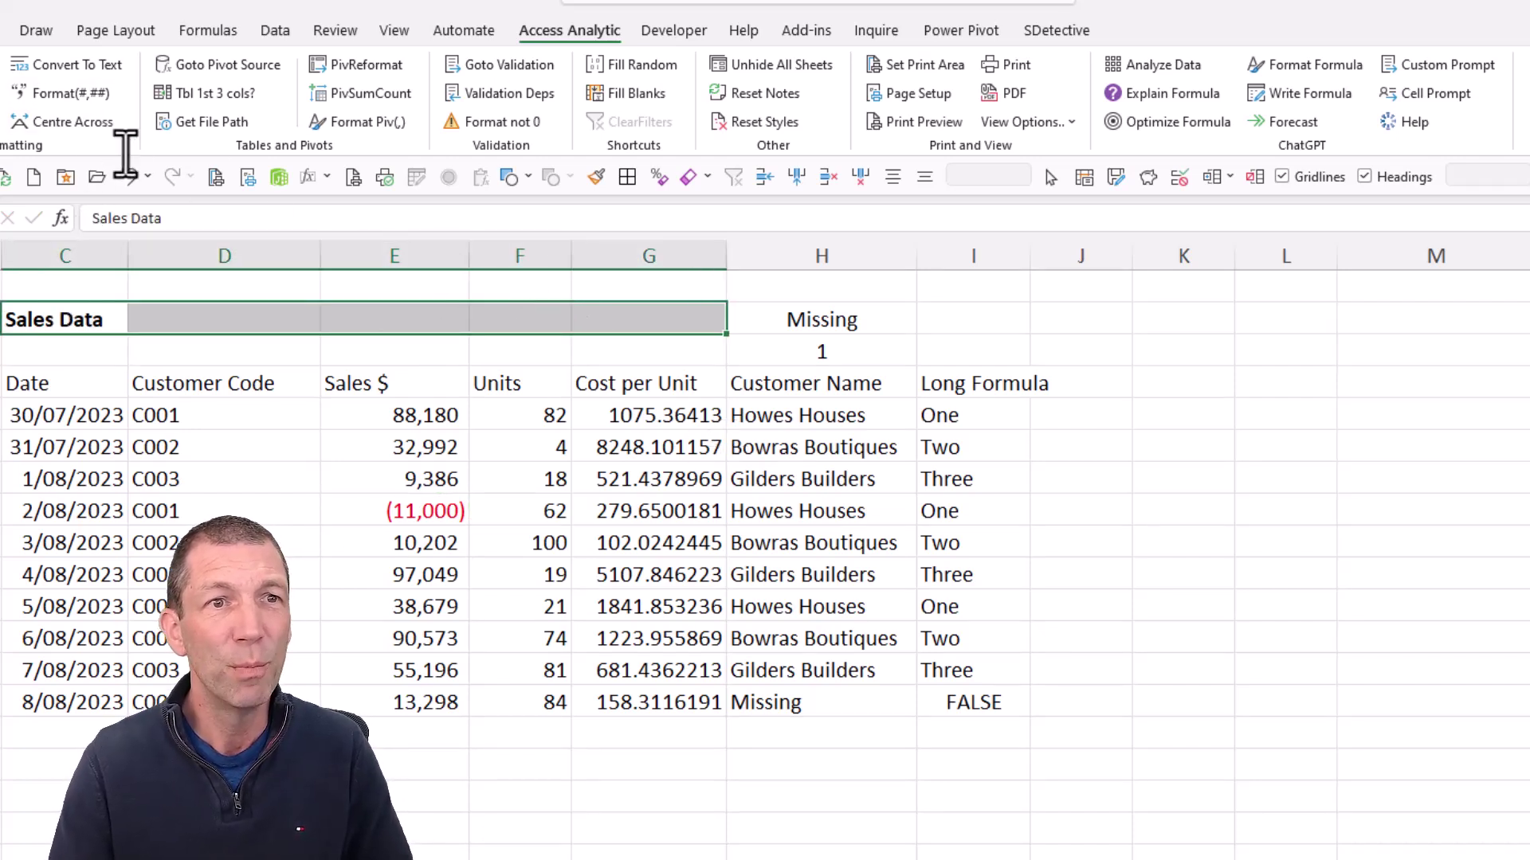
click(70, 127)
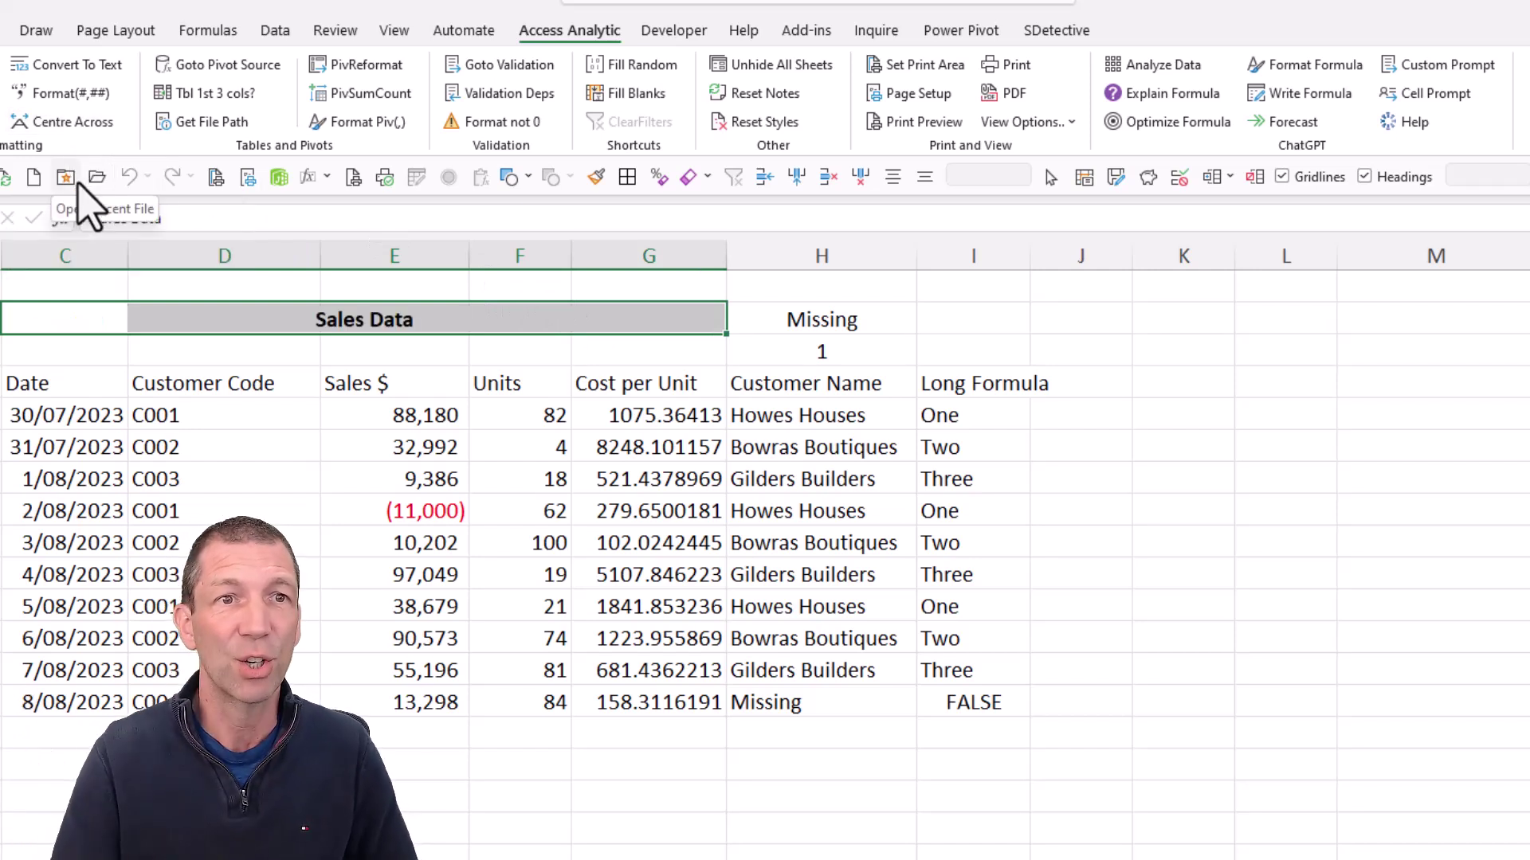
click(207, 123)
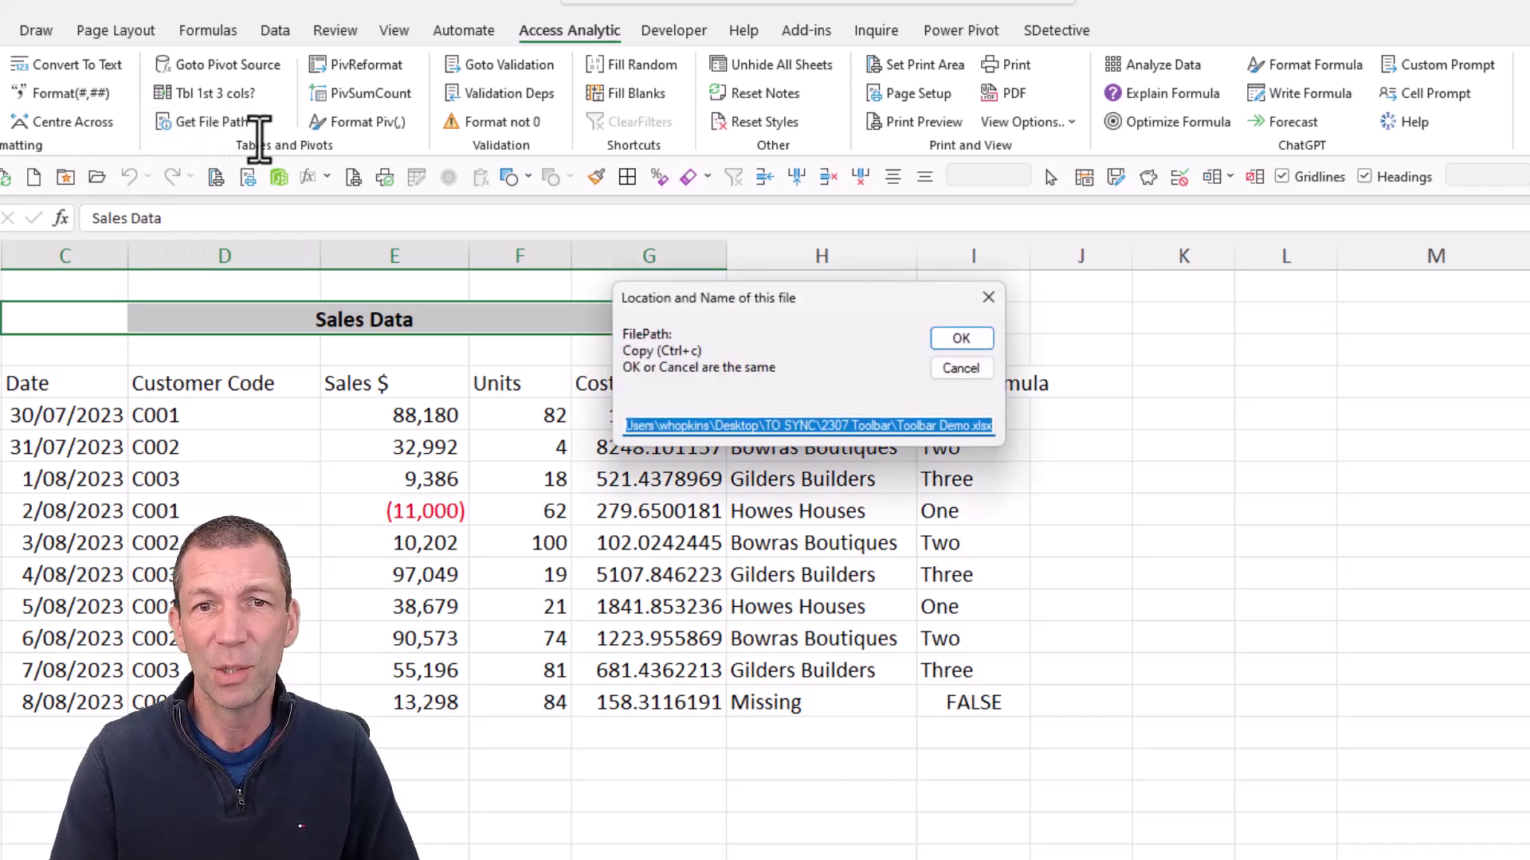
click(961, 368)
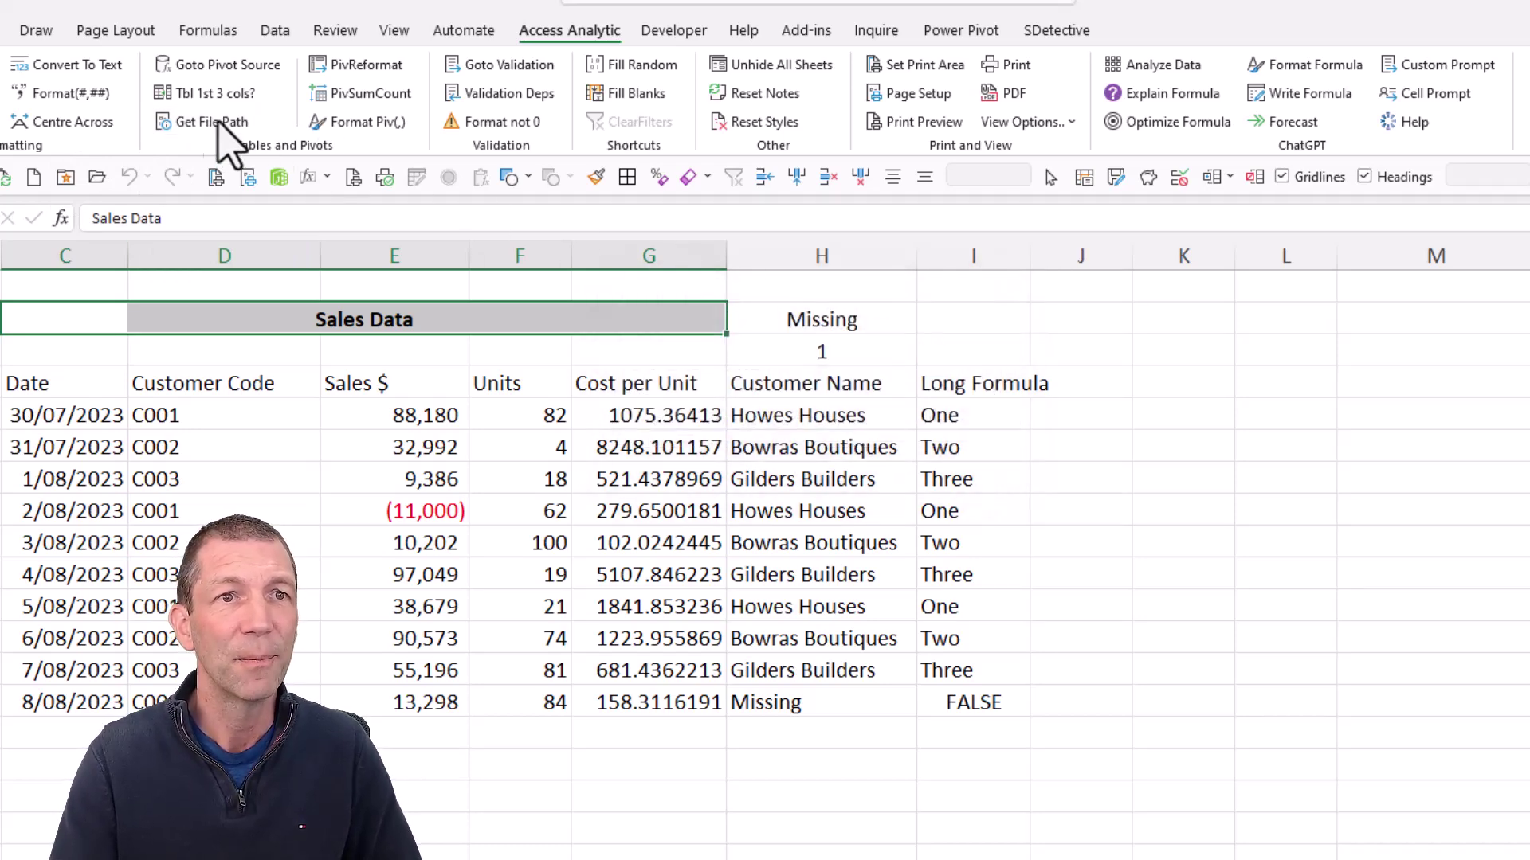
Convert the sales data C4:I14 into a table after one cancelled attempt.
click(120, 511)
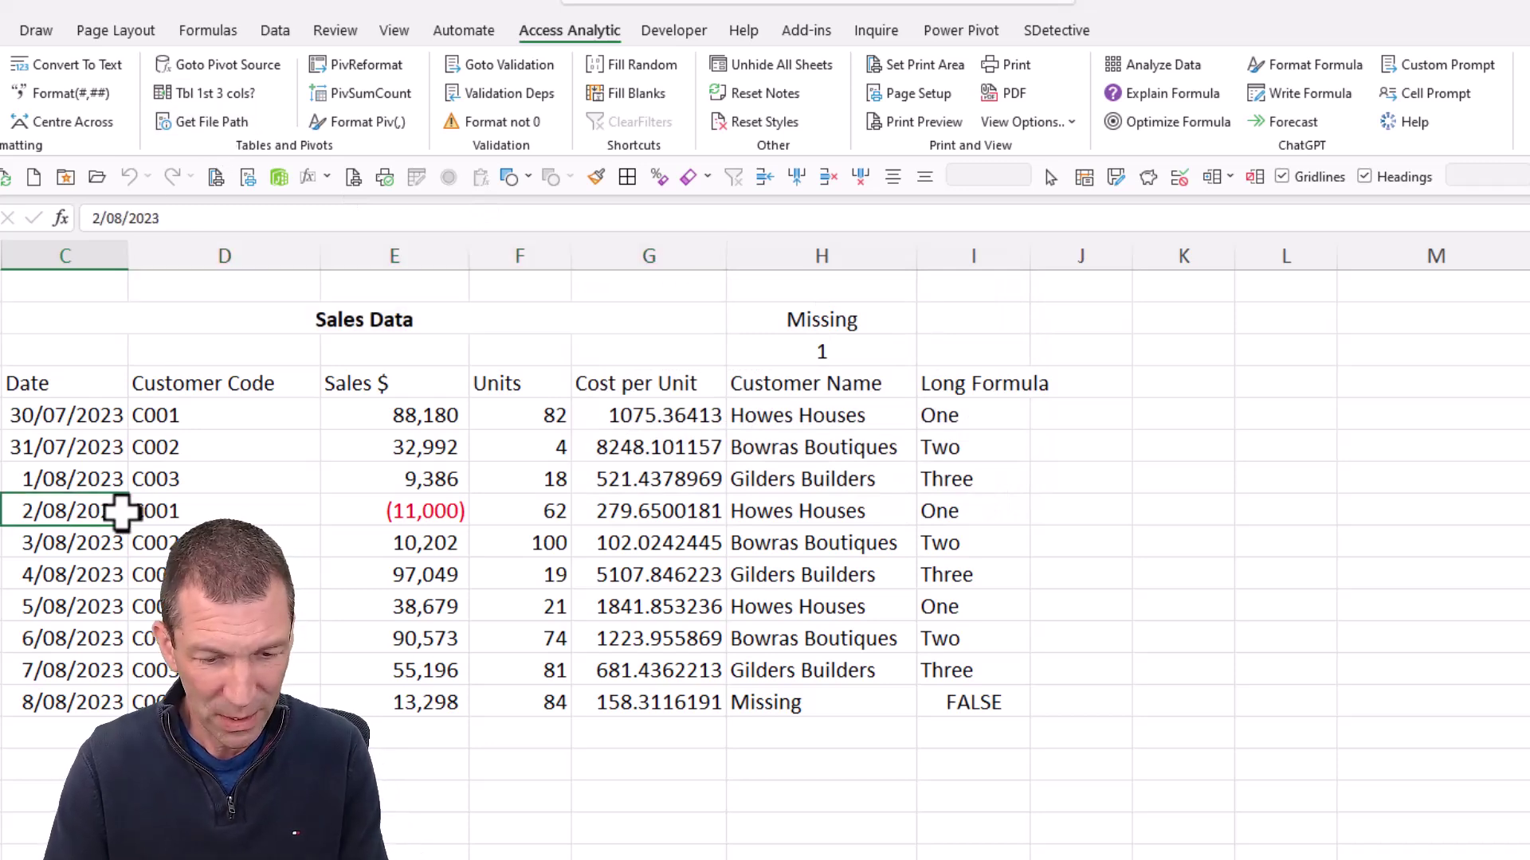
key(ctrl+t)
click(414, 480)
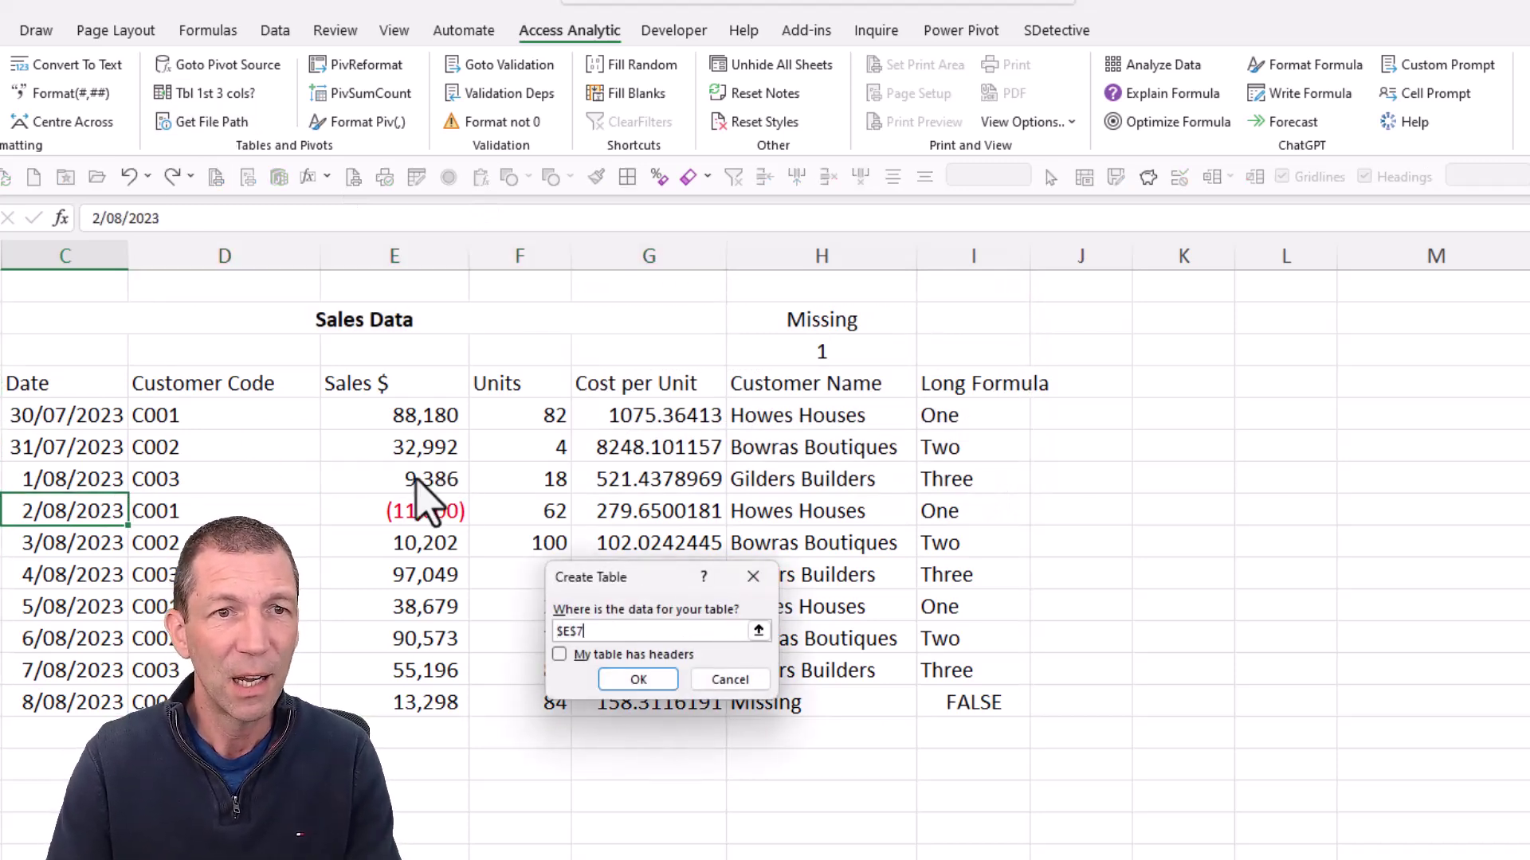
key(Escape)
drag(61, 383, 953, 717)
key(ctrl+t)
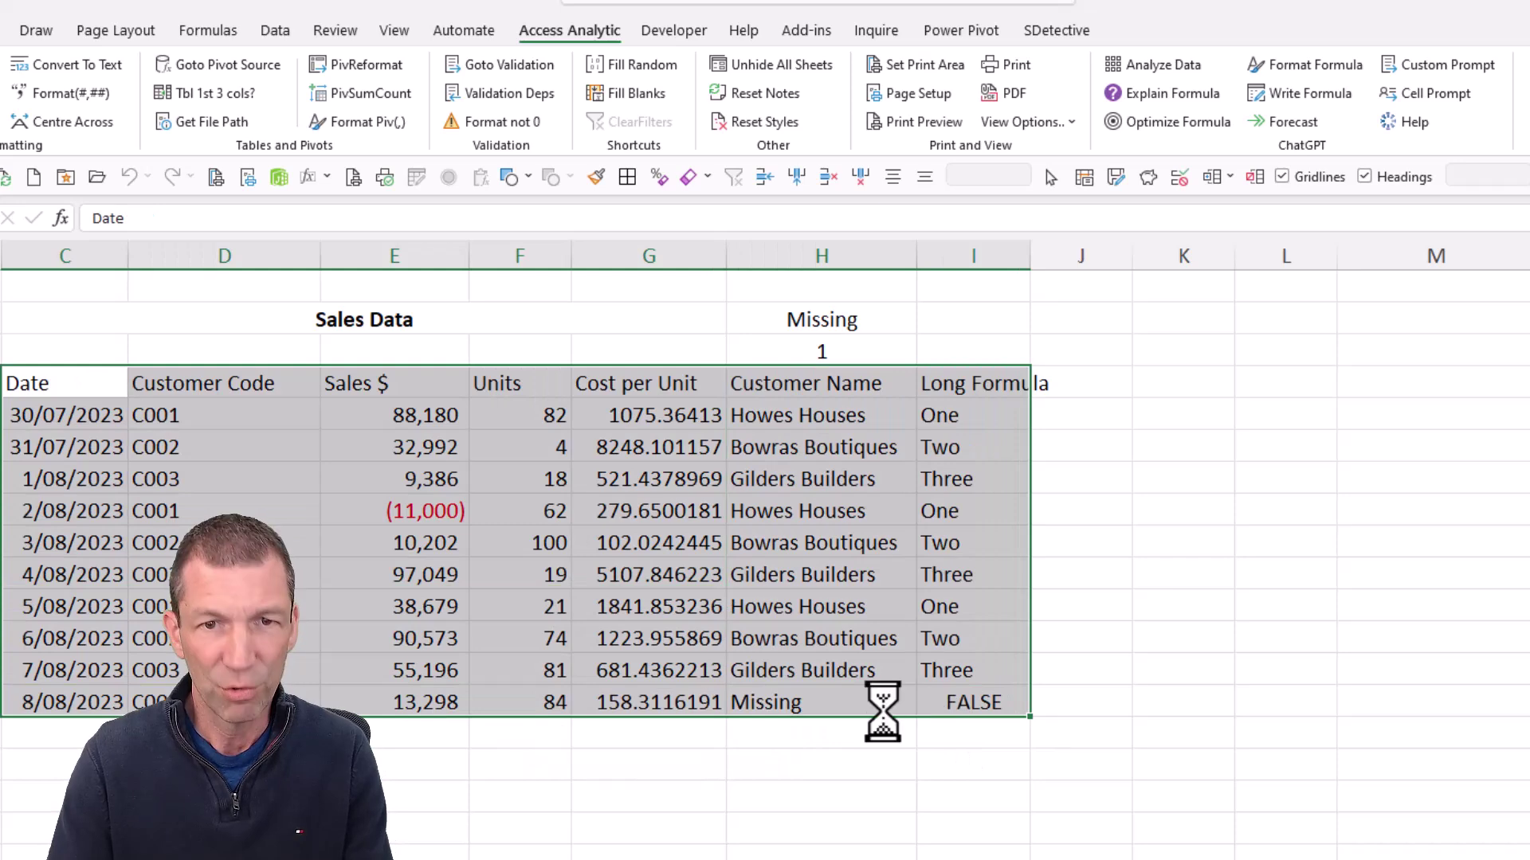
click(629, 681)
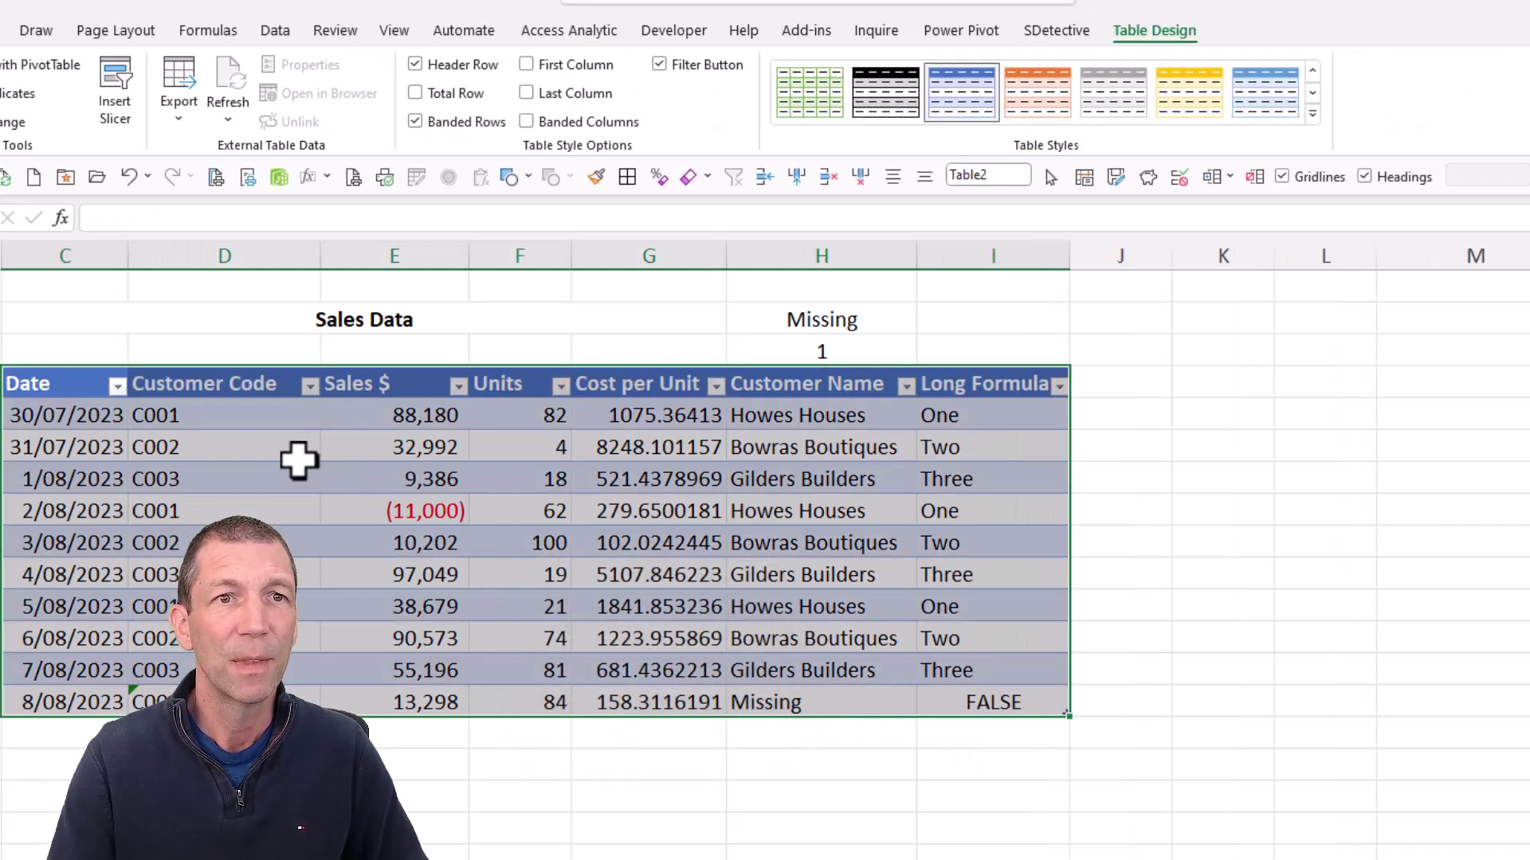
Use Tbl 1st 3 cols? on the 2/08/2023 row to list Date, Customer Code and Sales $.
click(310, 447)
click(587, 28)
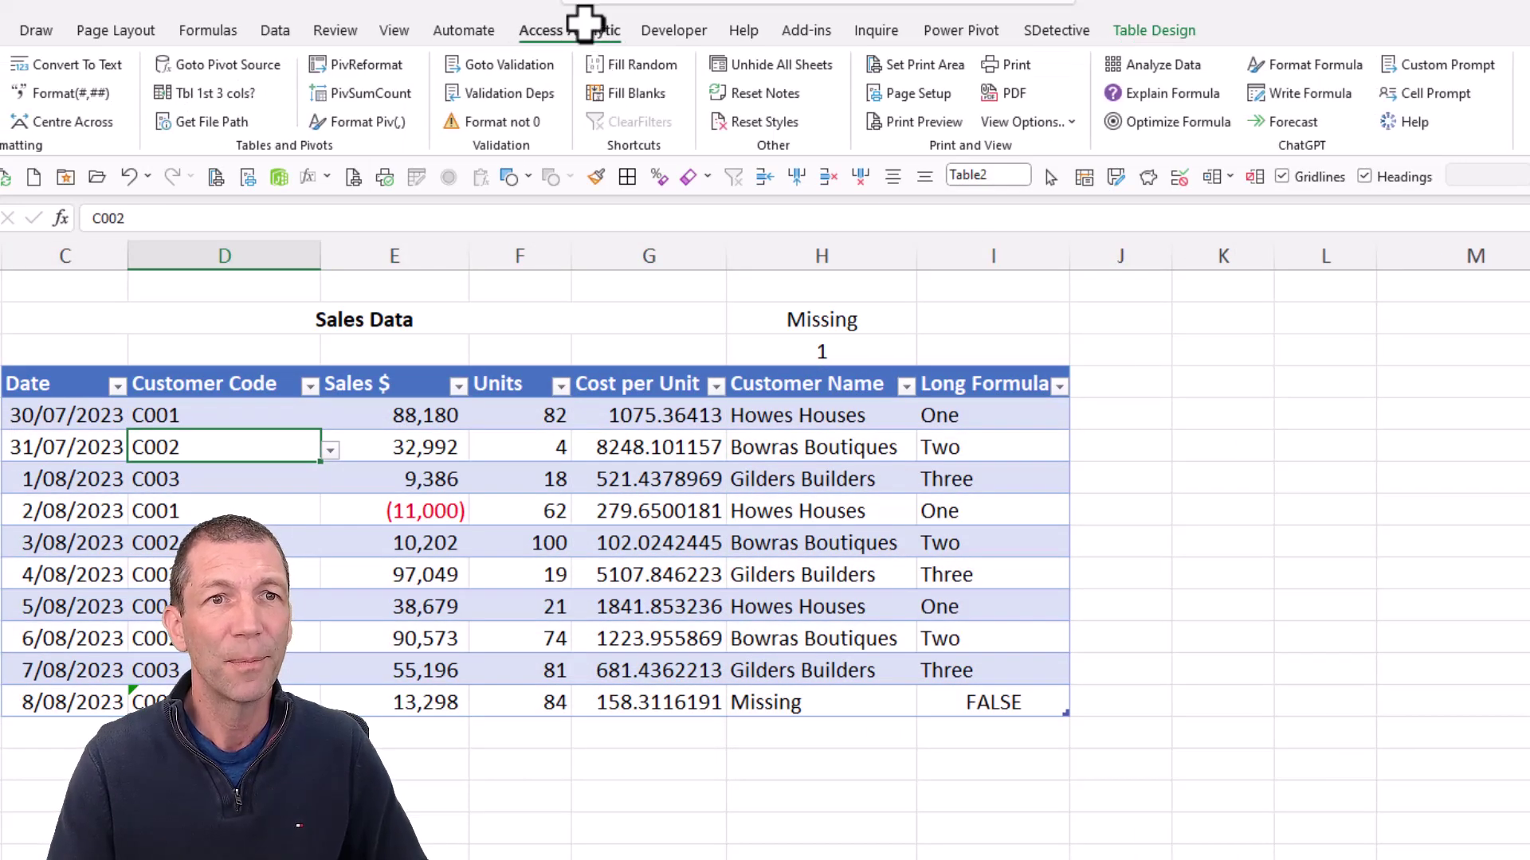
click(1048, 608)
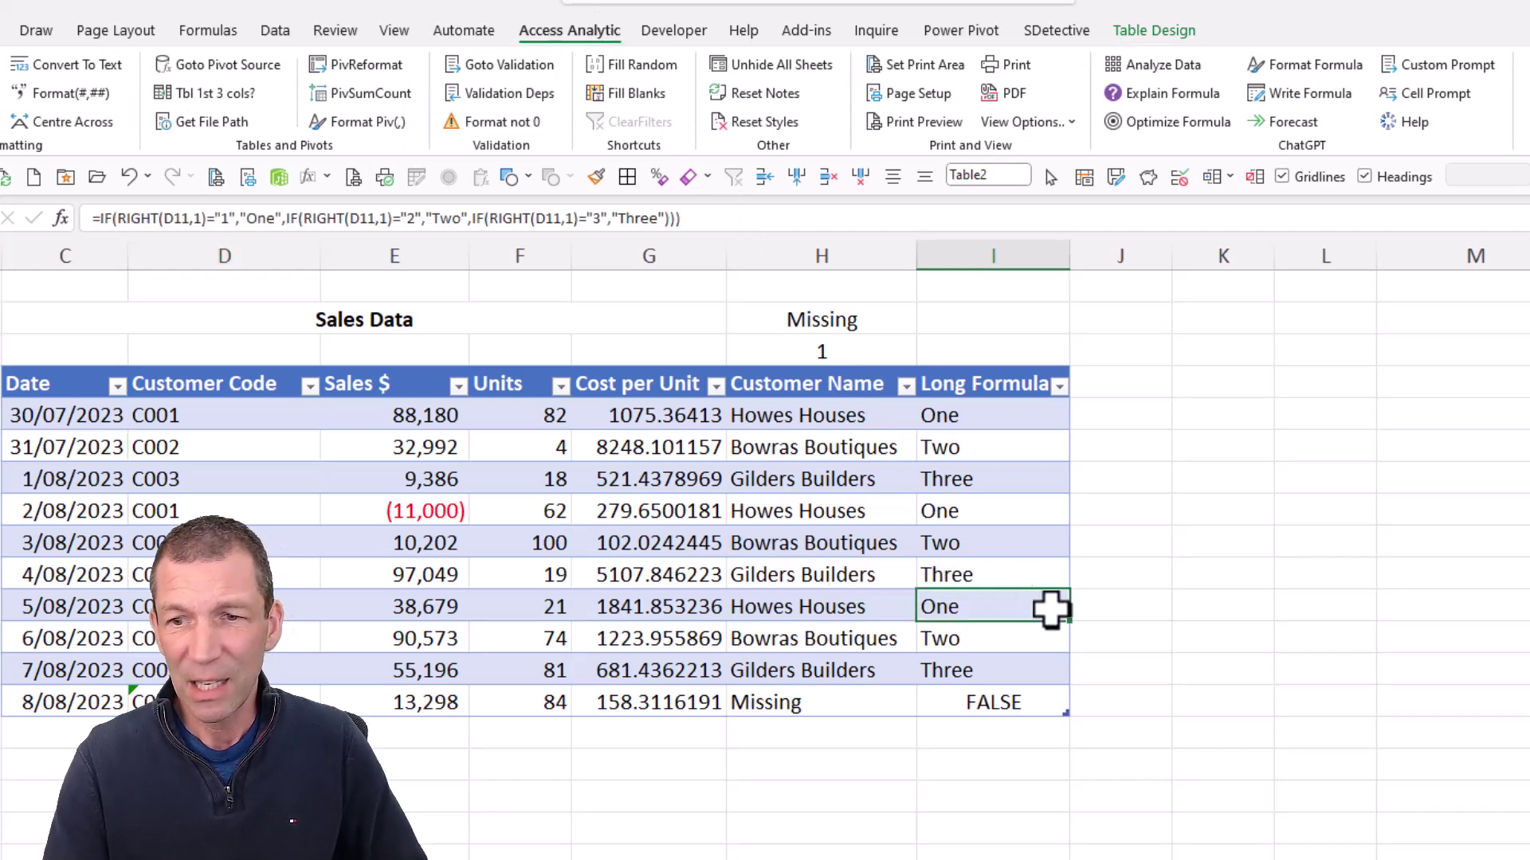
scroll(765, 558, right, 12)
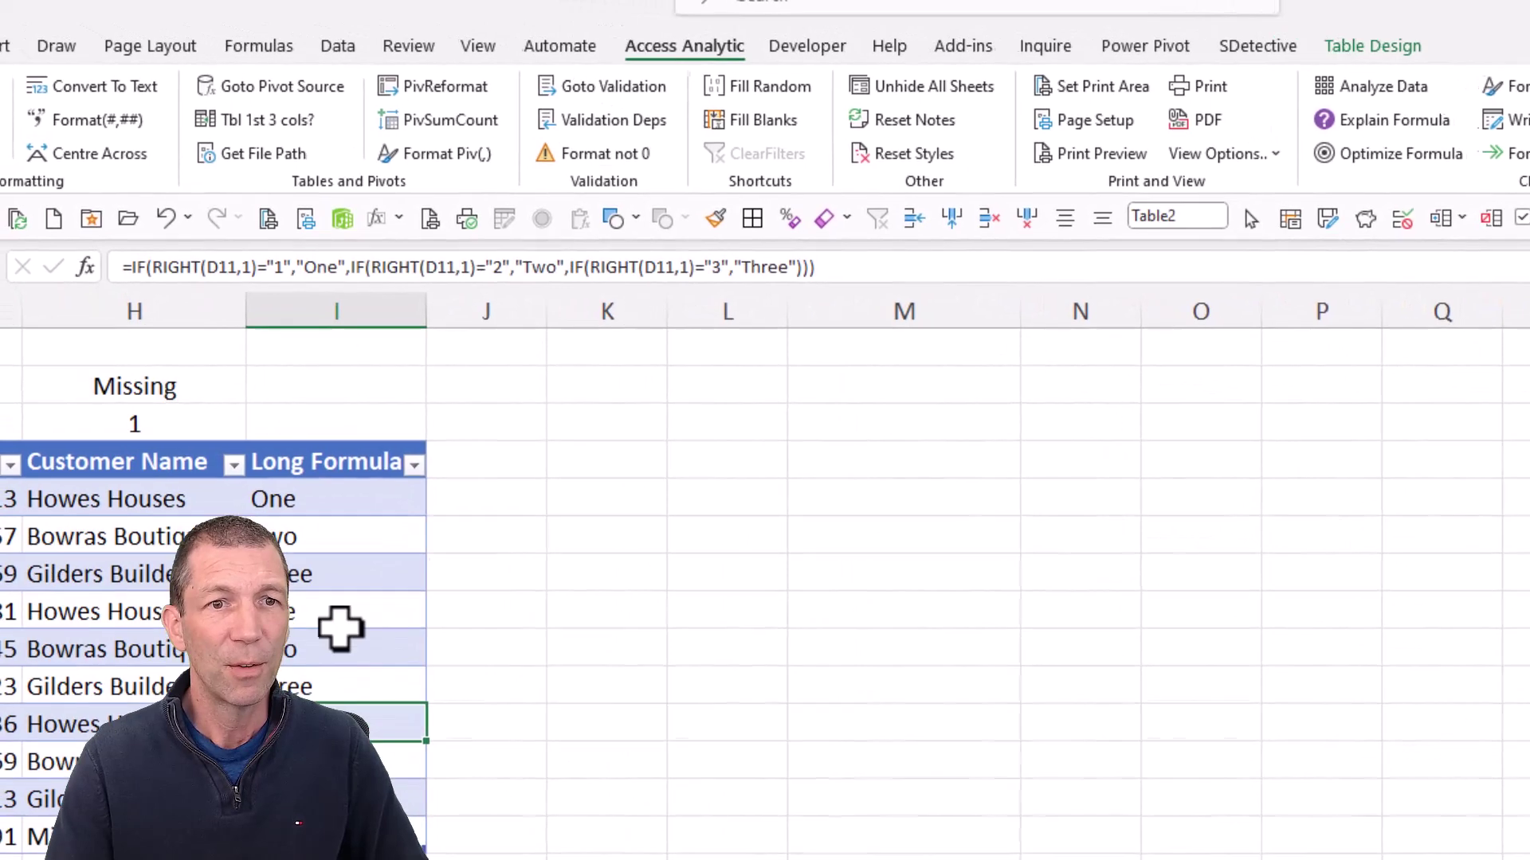
click(281, 524)
click(288, 124)
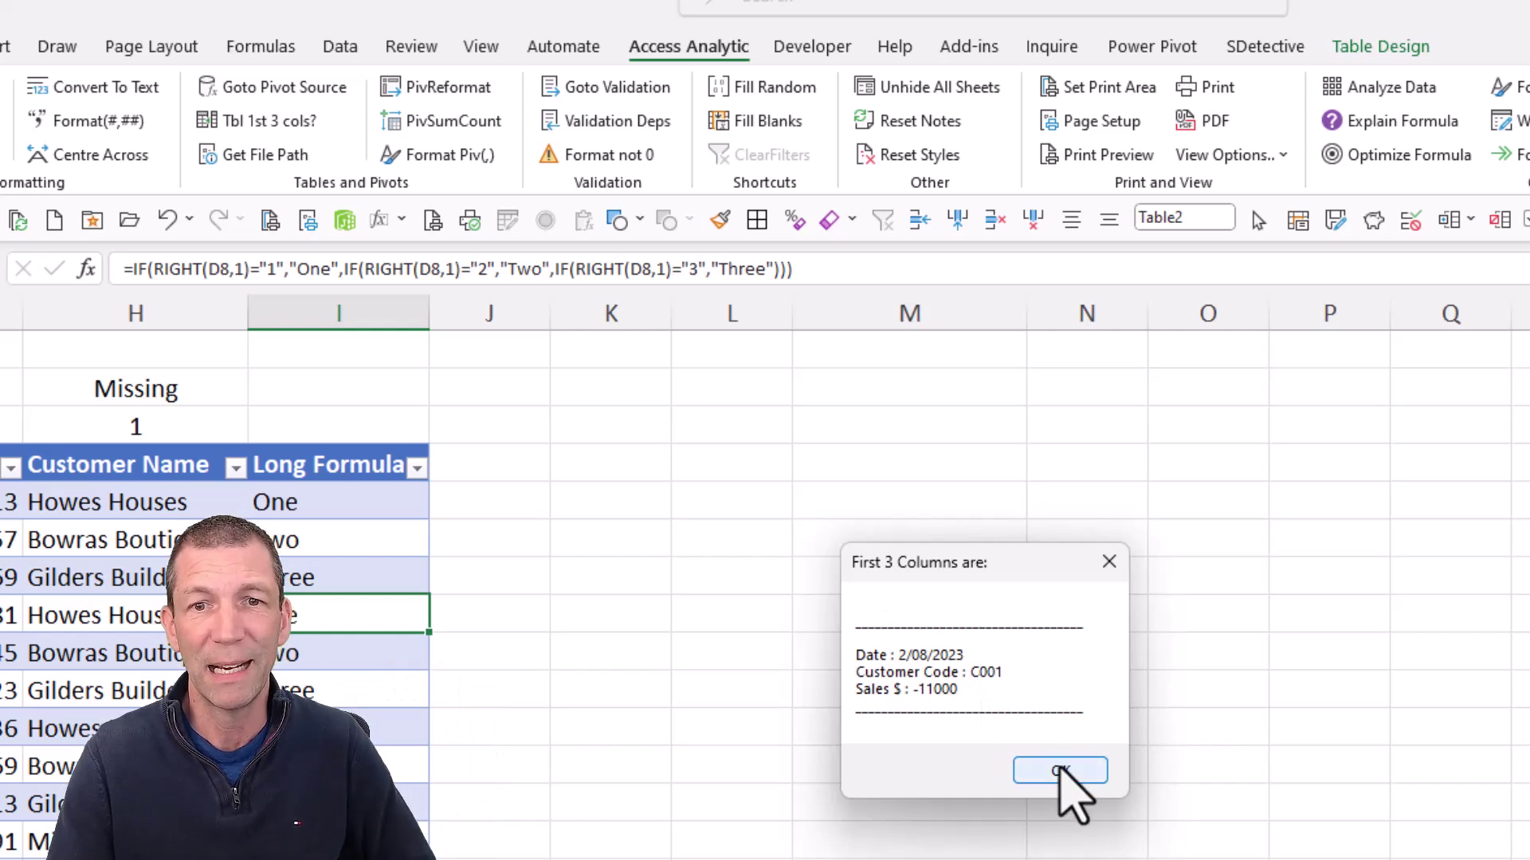
click(1060, 772)
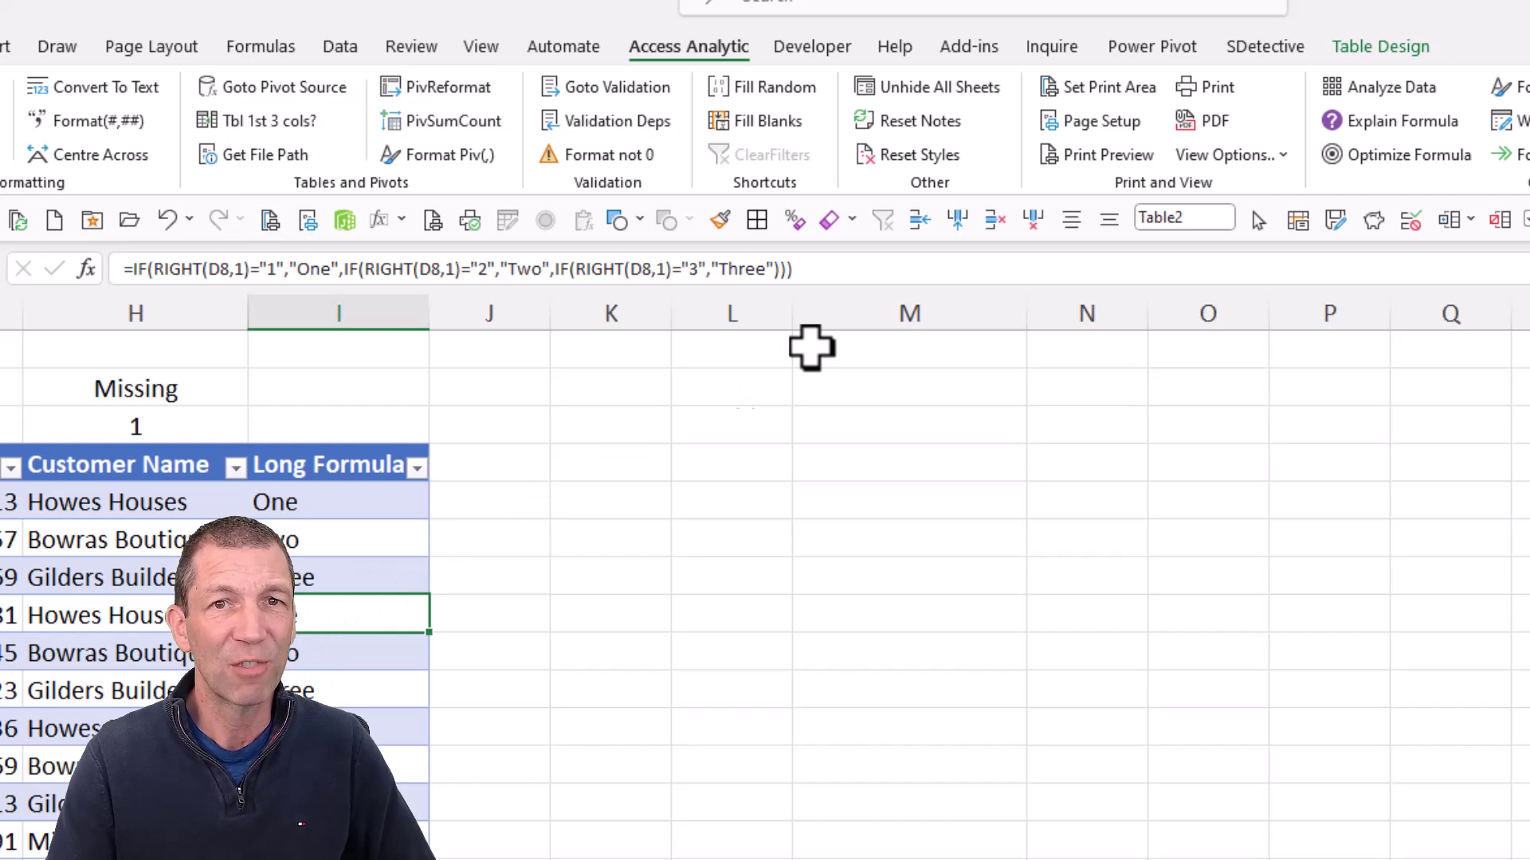
click(1350, 53)
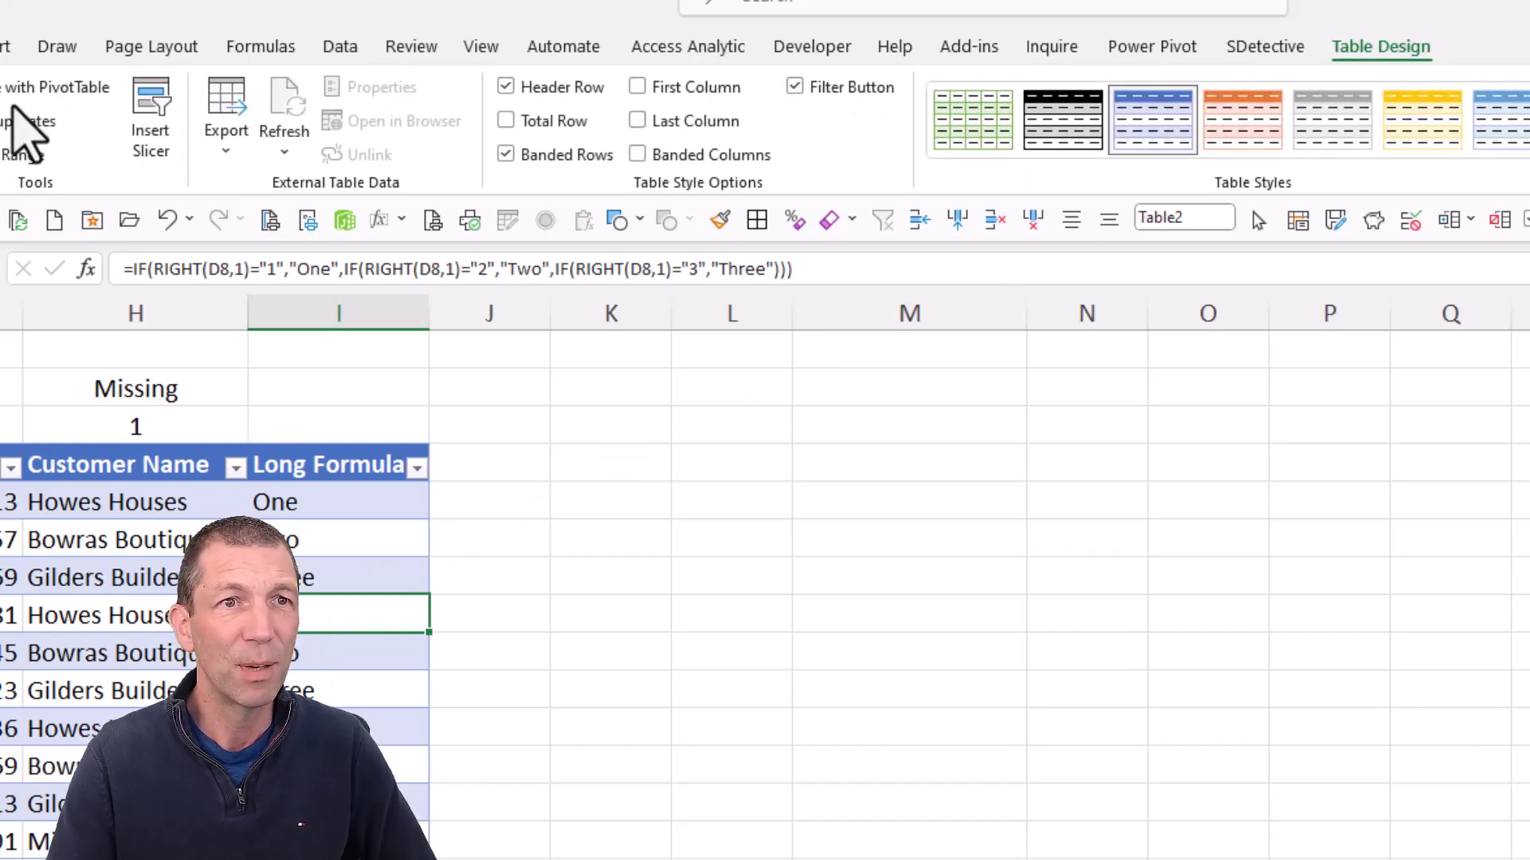
Summarize Table2 in a new-sheet pivot of Sum of Sales $, visiting its source via Goto Pivot Source and returning.
click(301, 94)
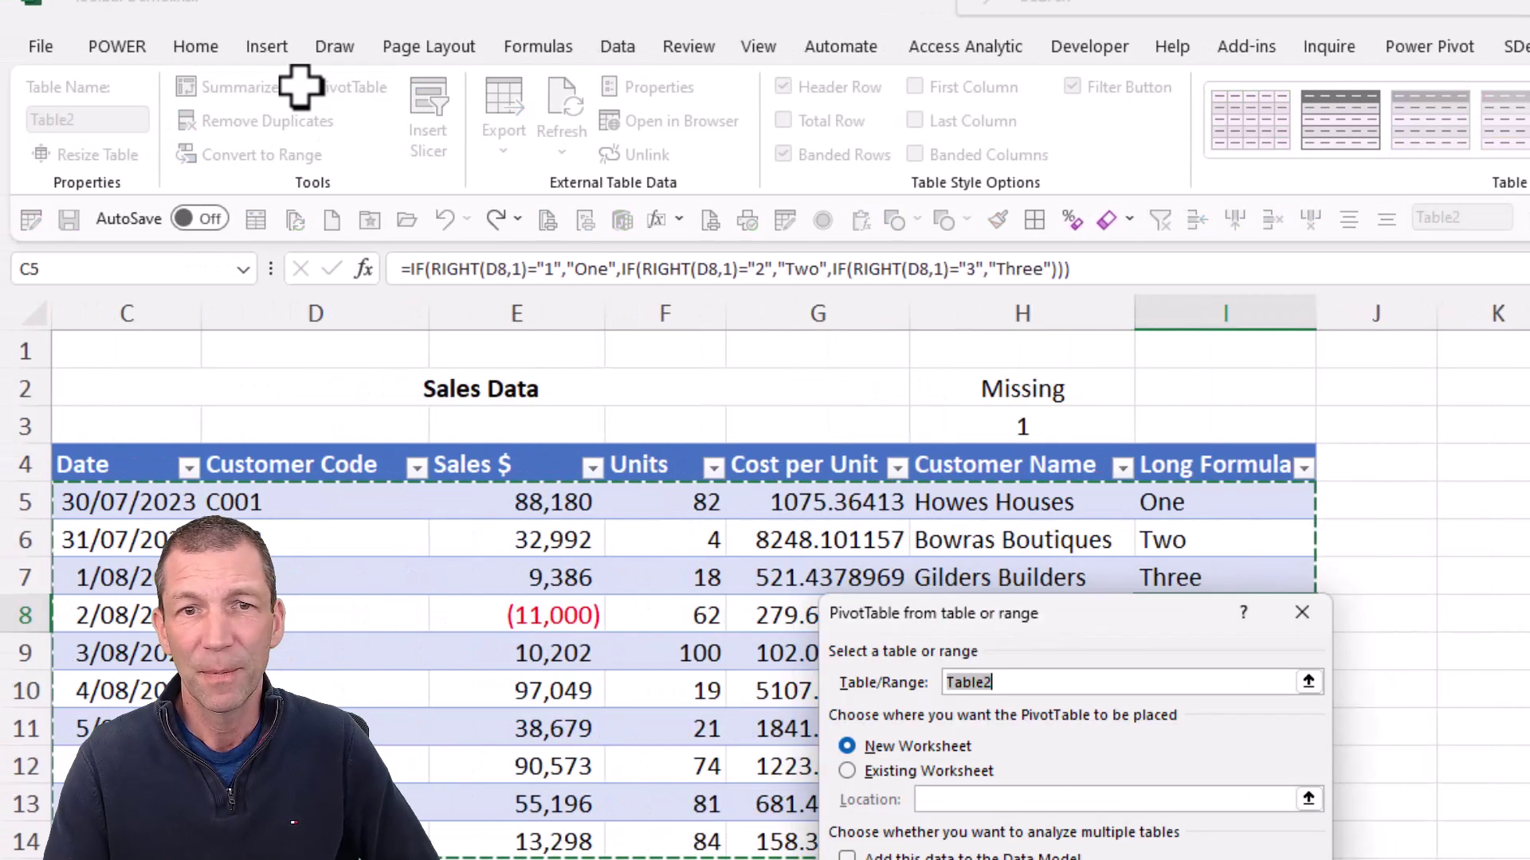
key(Return)
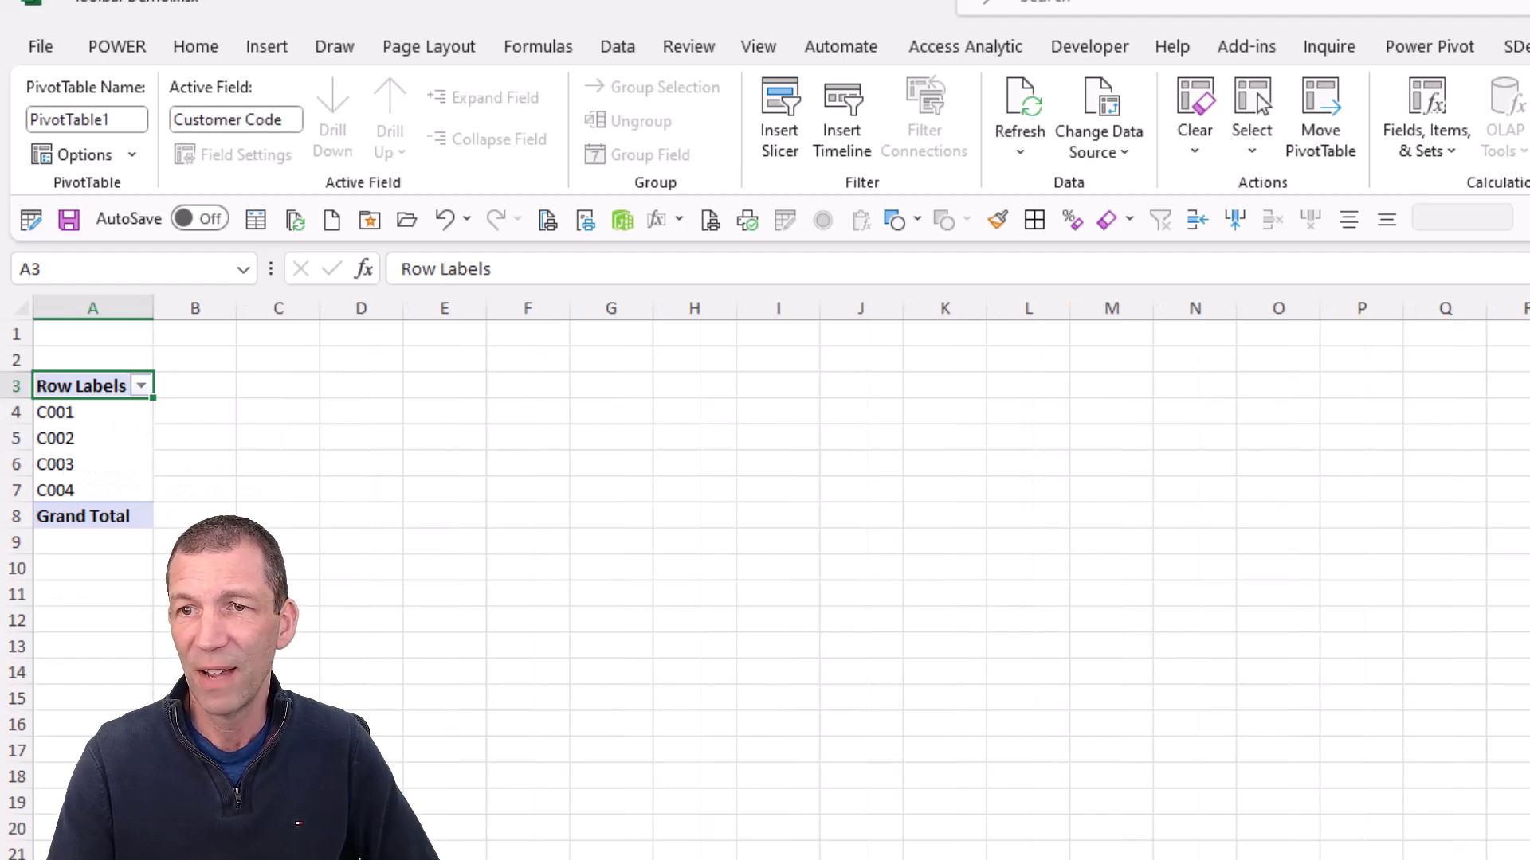
scroll(236, 464, up, 2)
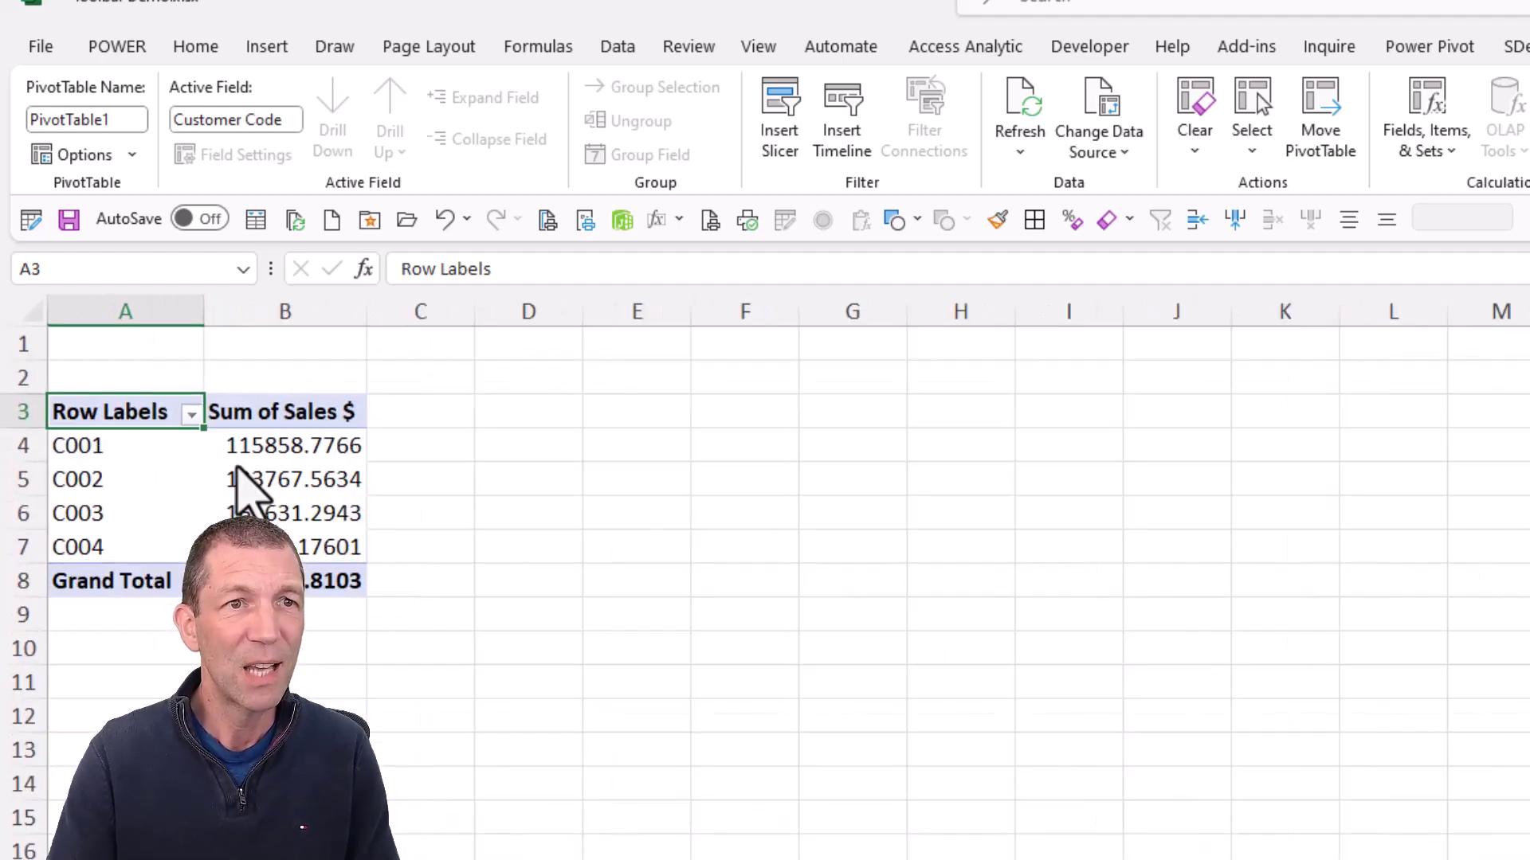
click(212, 506)
click(937, 45)
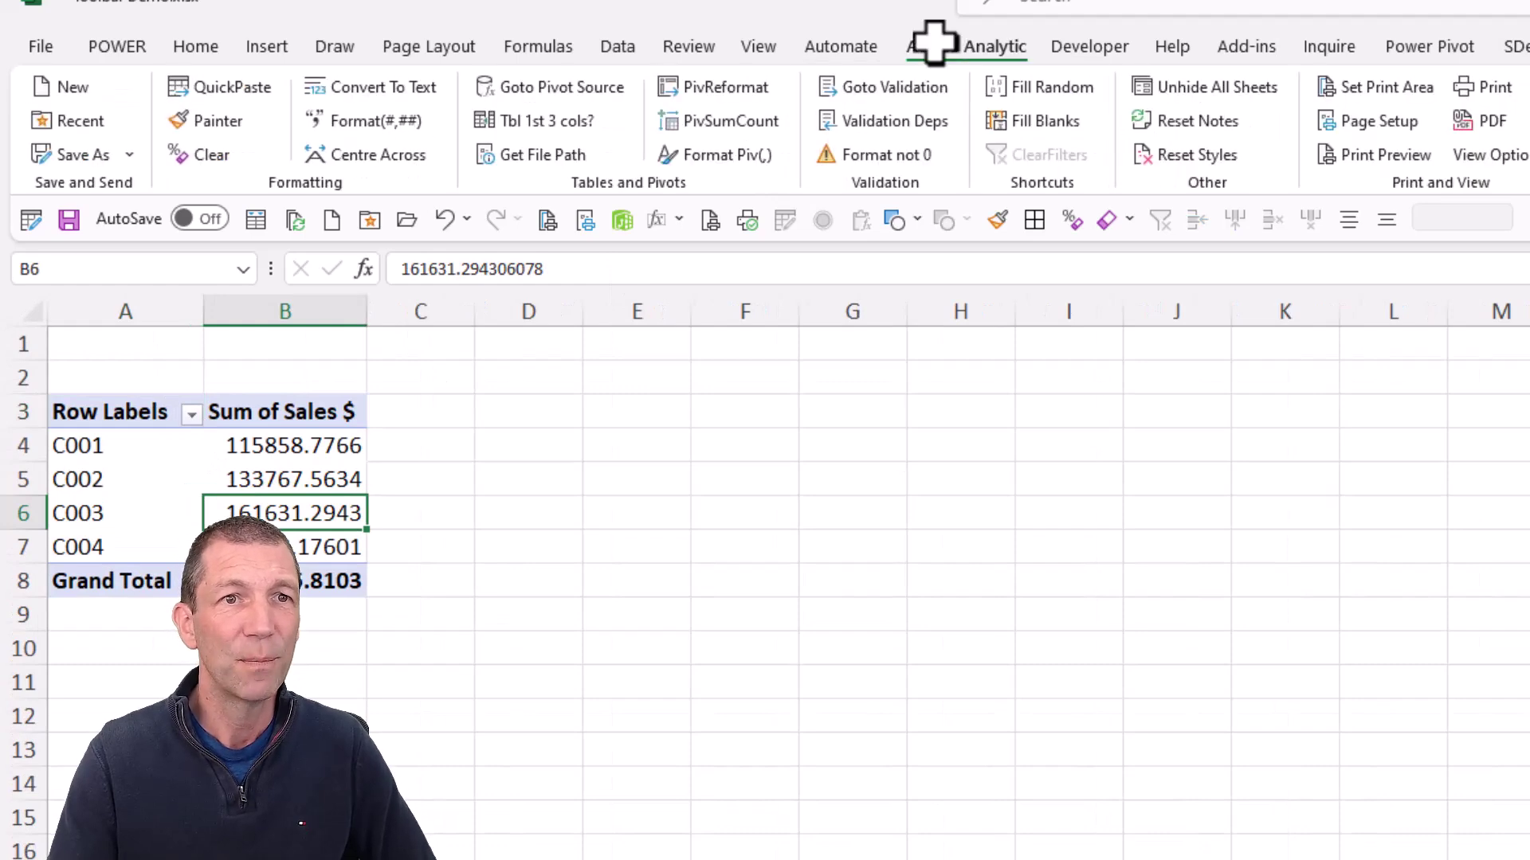
click(528, 94)
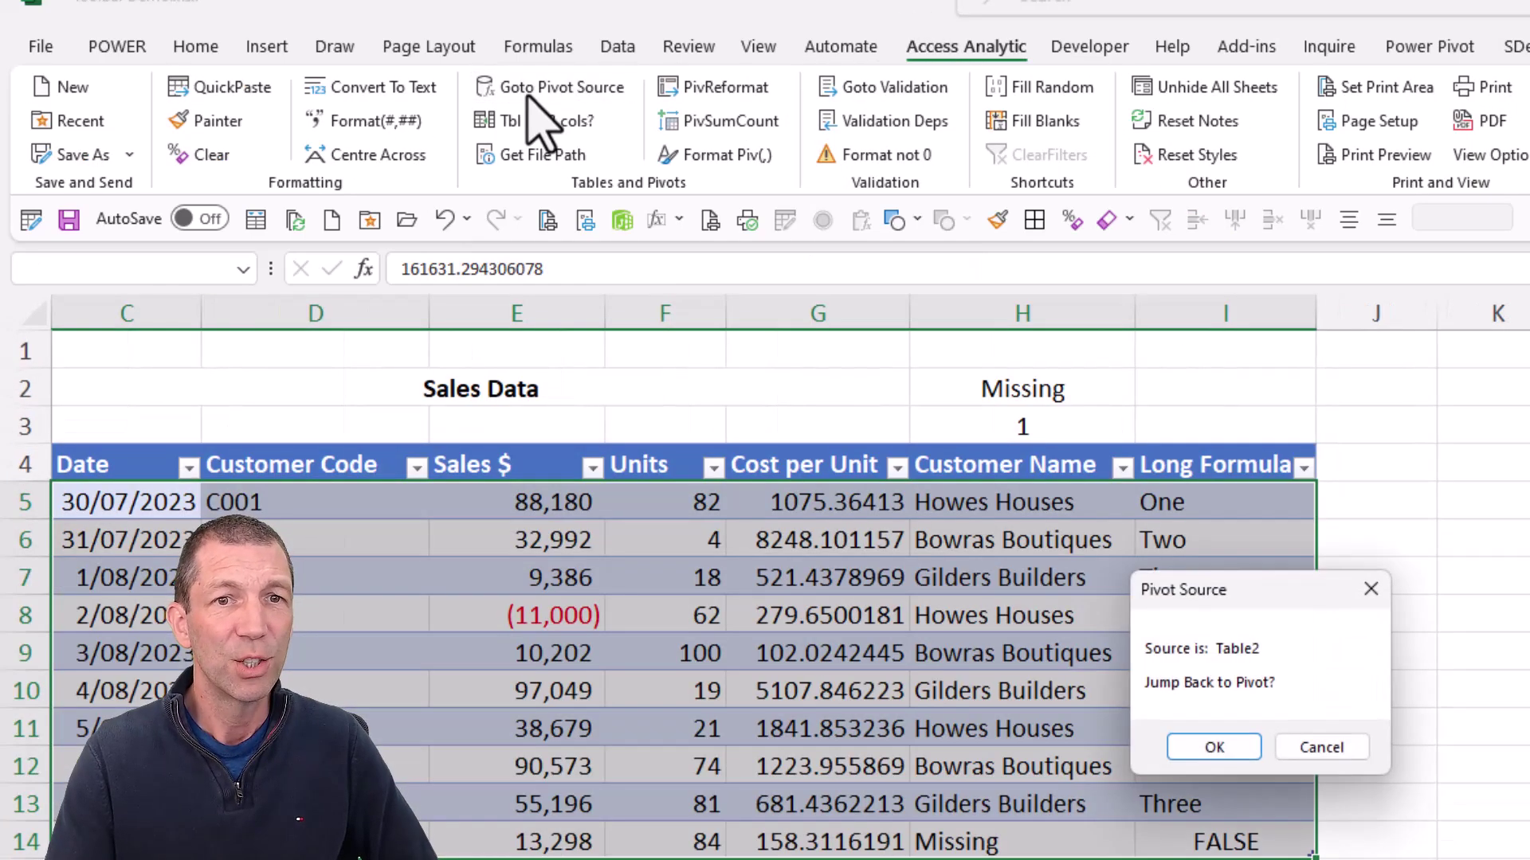
click(1213, 747)
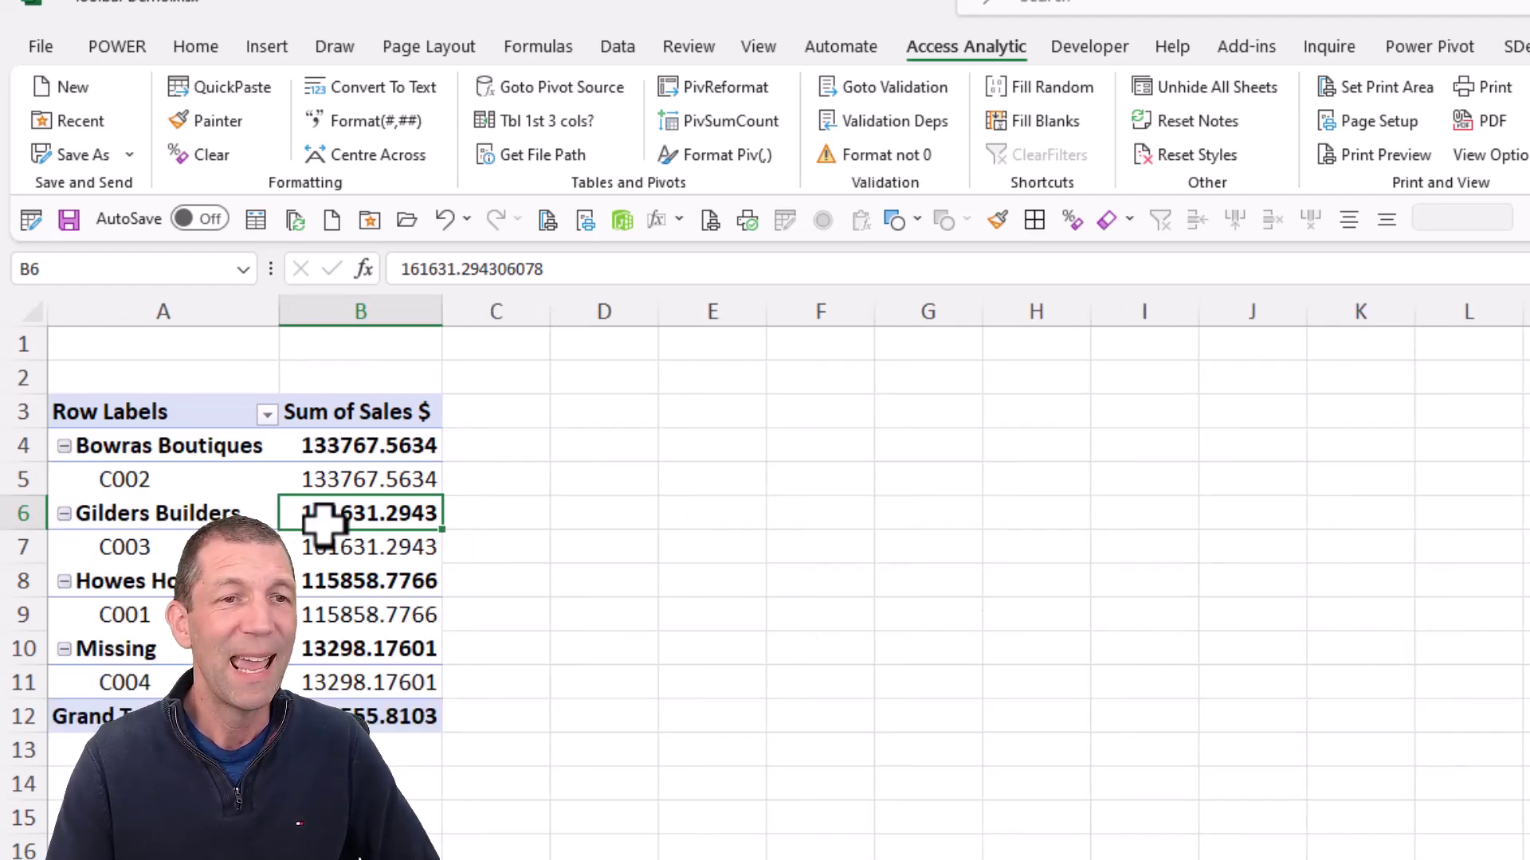
Apply PivReformat for a tabular layout, then toggle PivSumCount to Count and back to Sum.
click(726, 90)
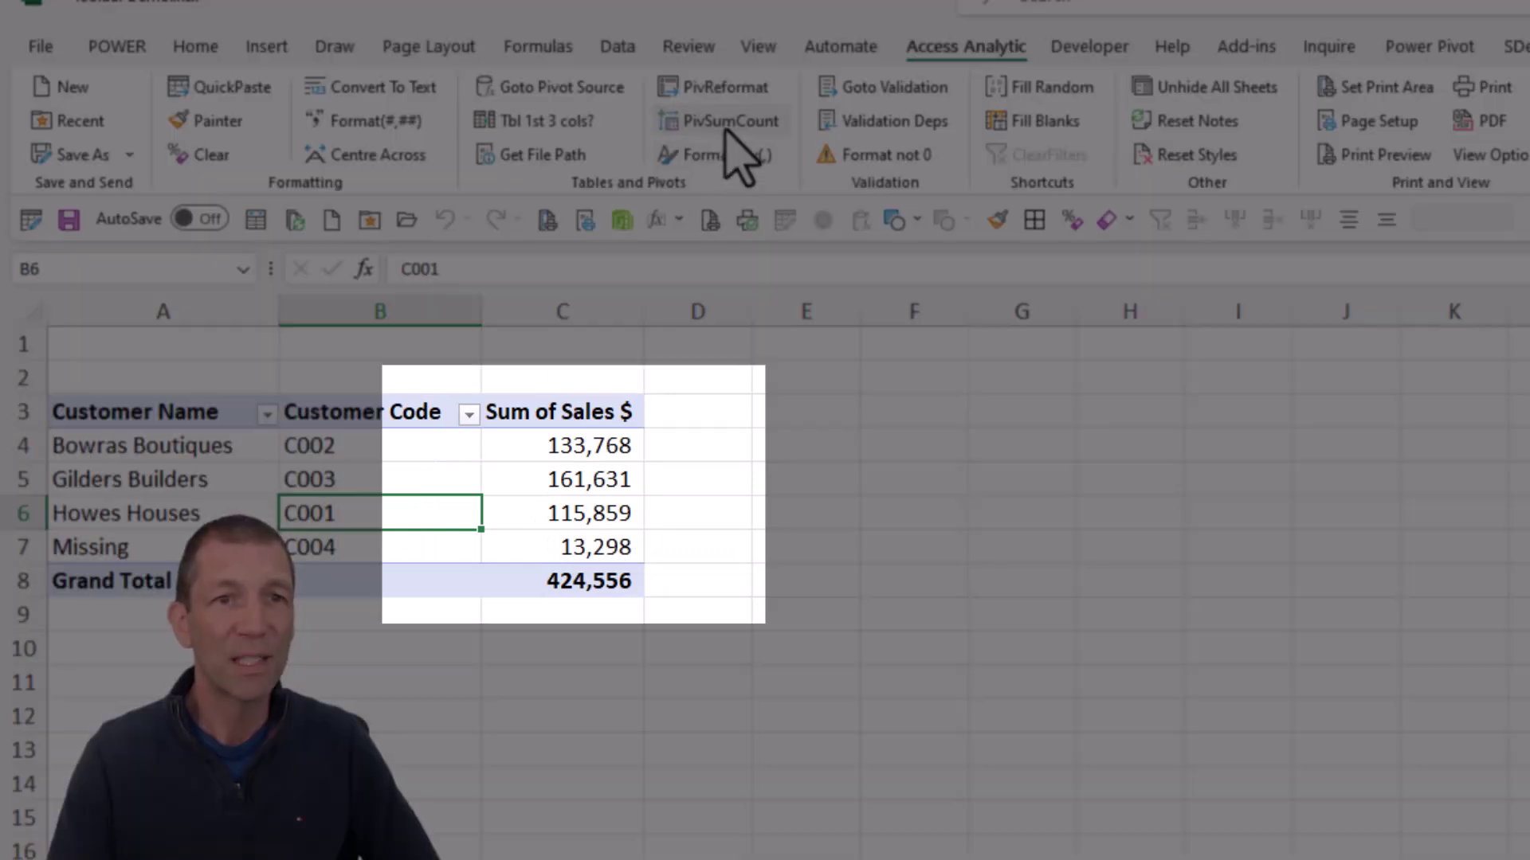
click(725, 126)
click(725, 126)
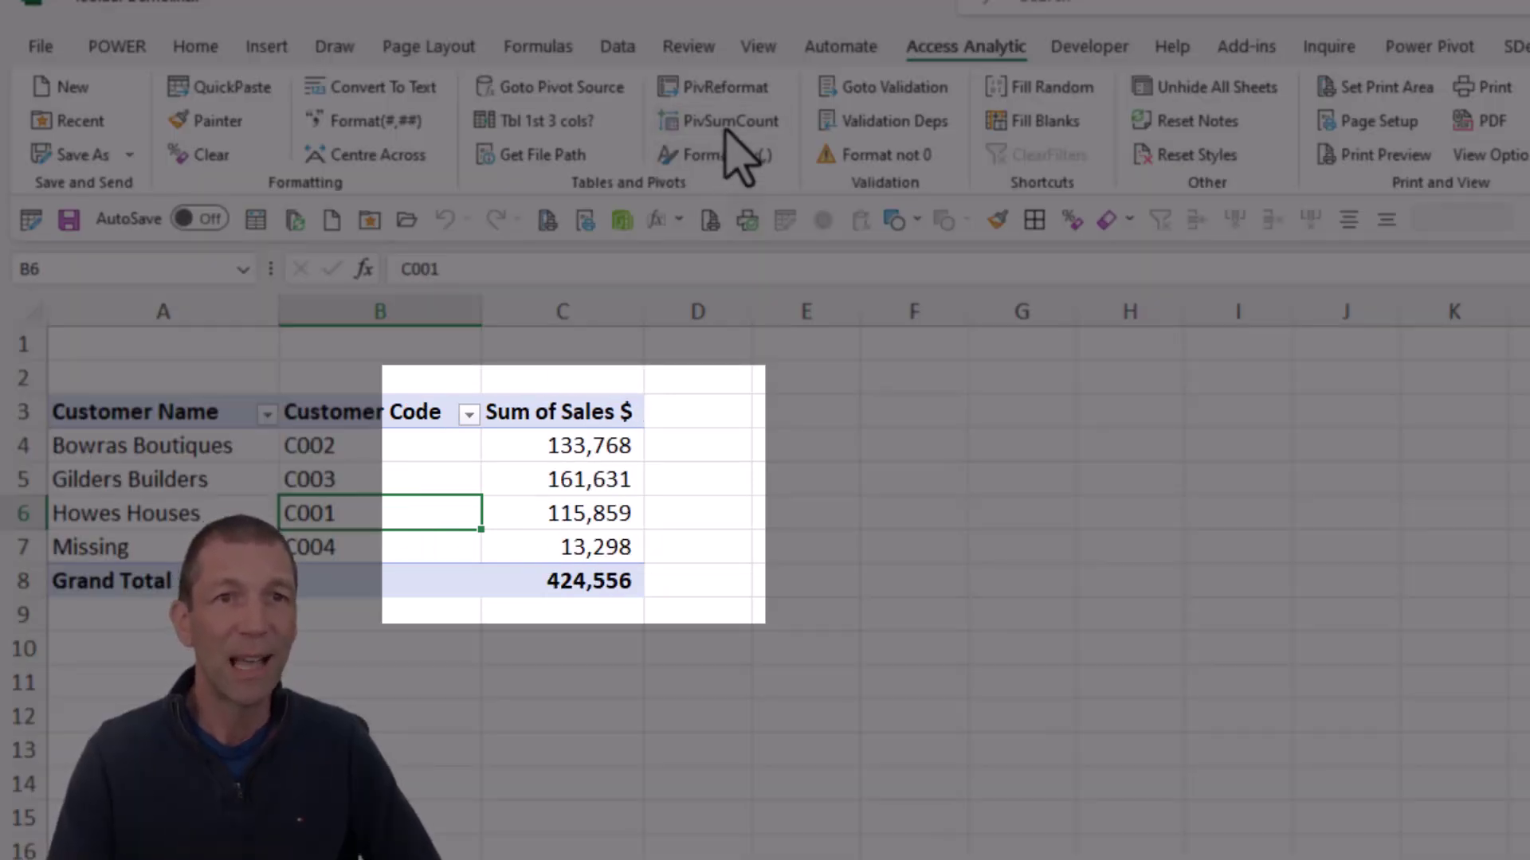
click(598, 480)
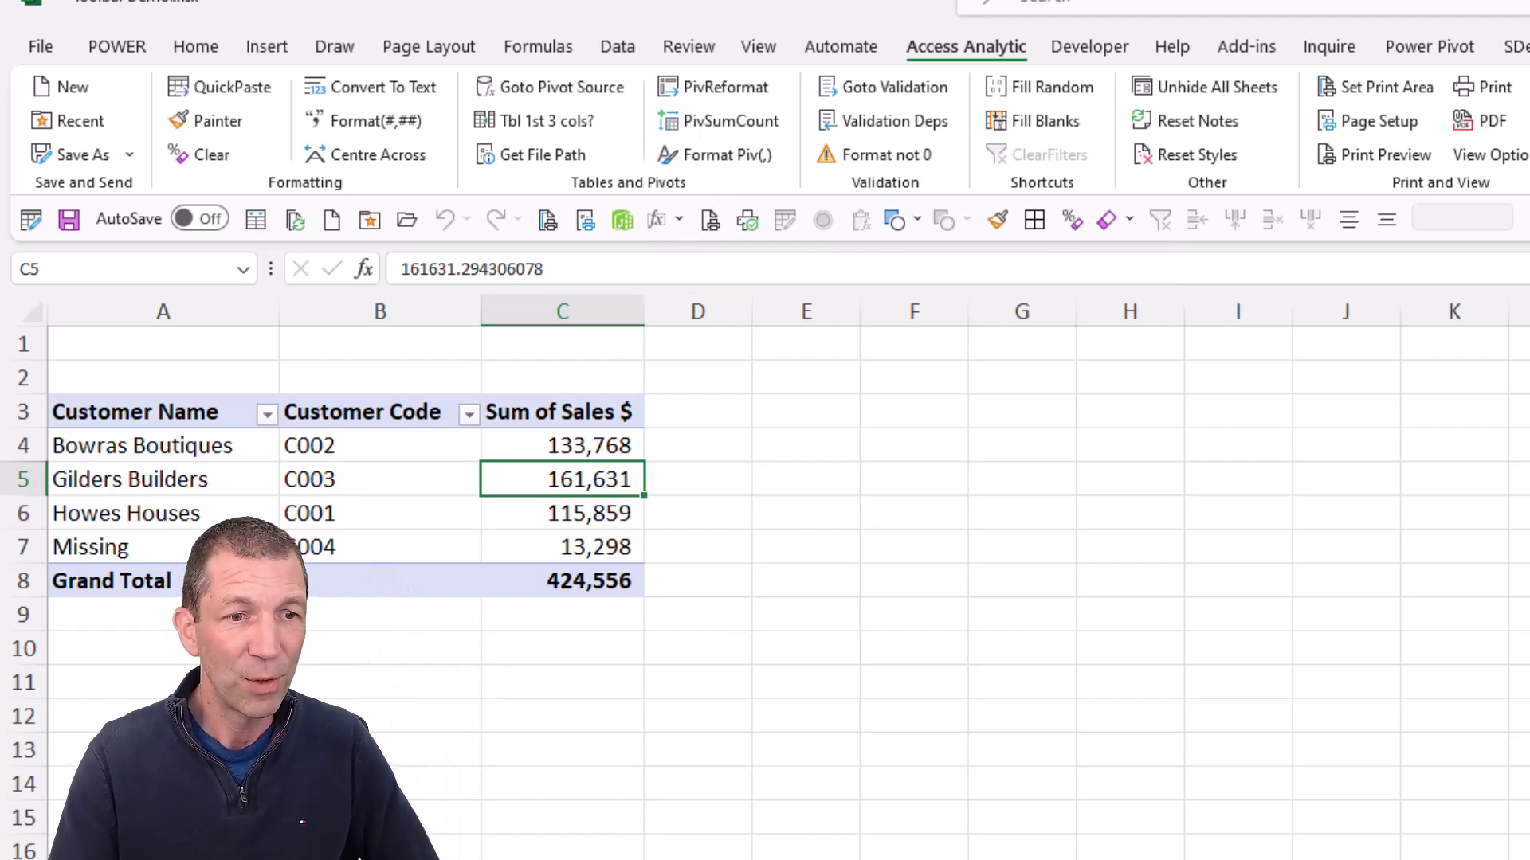
From the pivot source, check D5's Customer Code drop-down and trace it with Goto Validation to tblCustomers.
key(ctrl+shift+g)
click(394, 517)
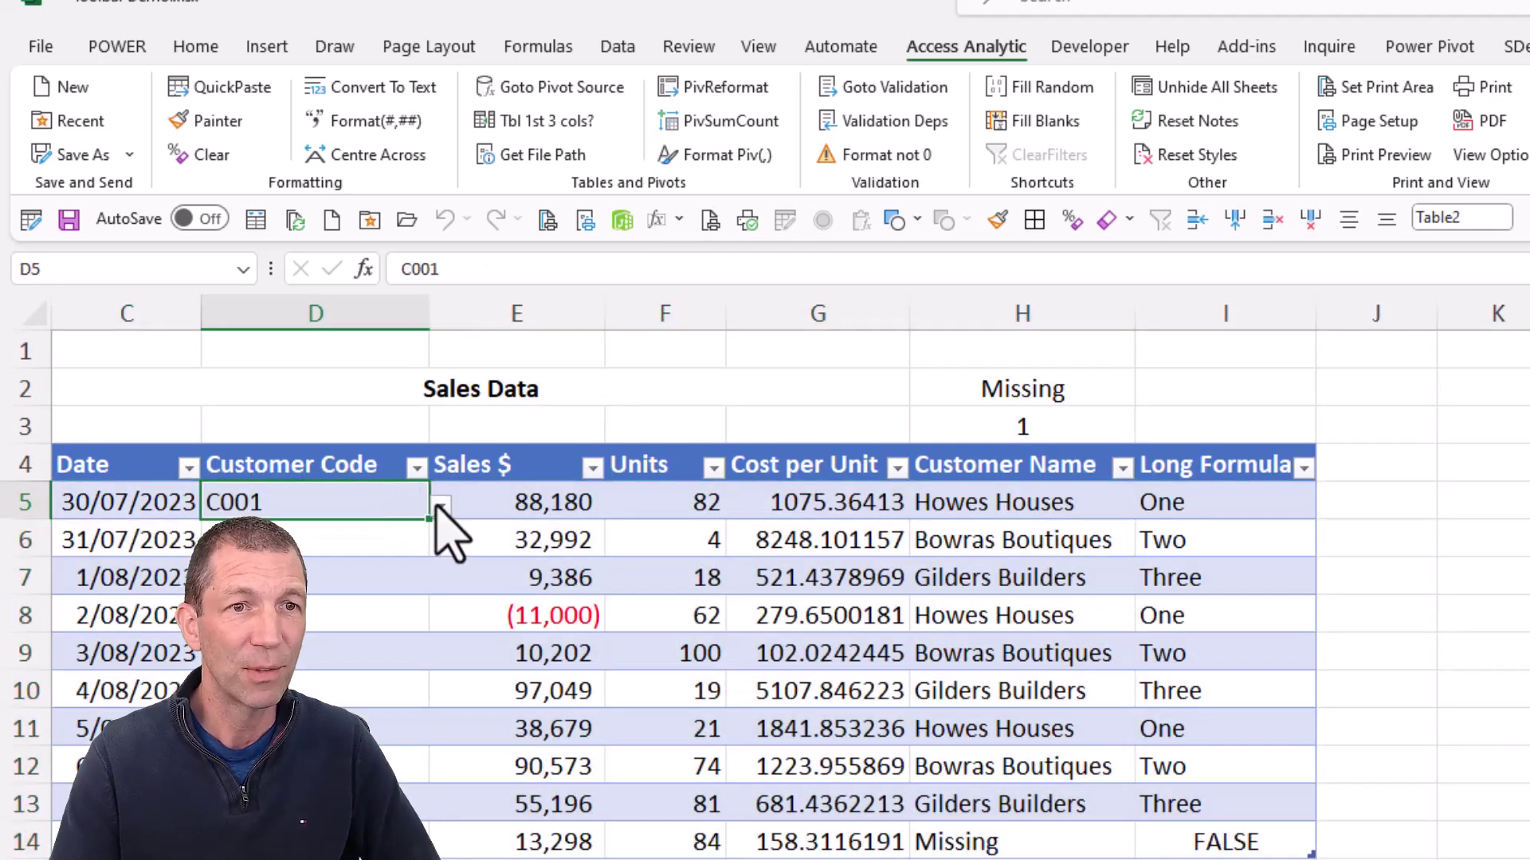
click(438, 506)
click(438, 506)
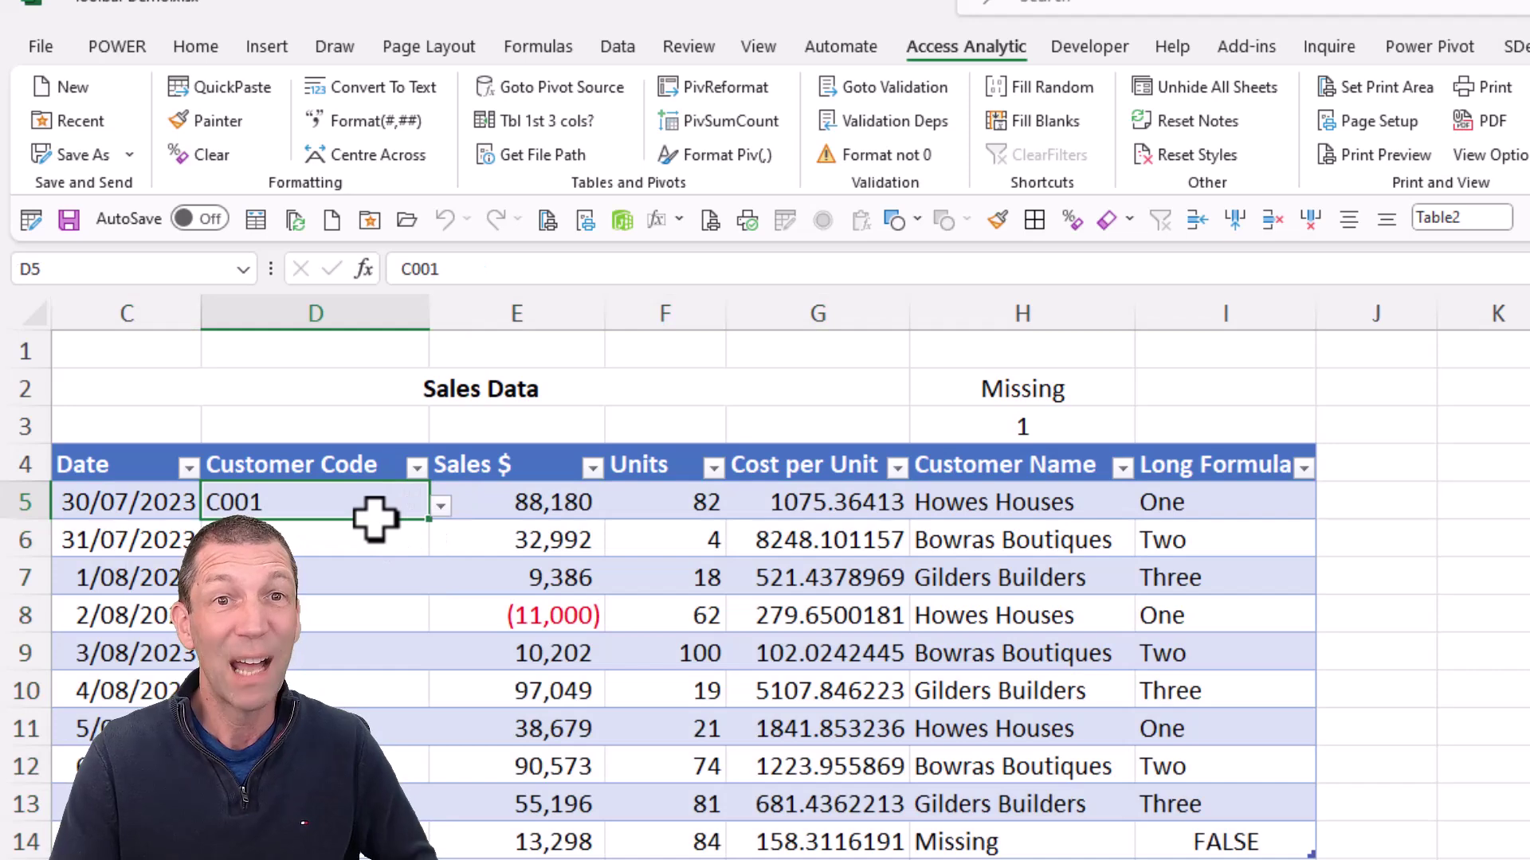
click(907, 89)
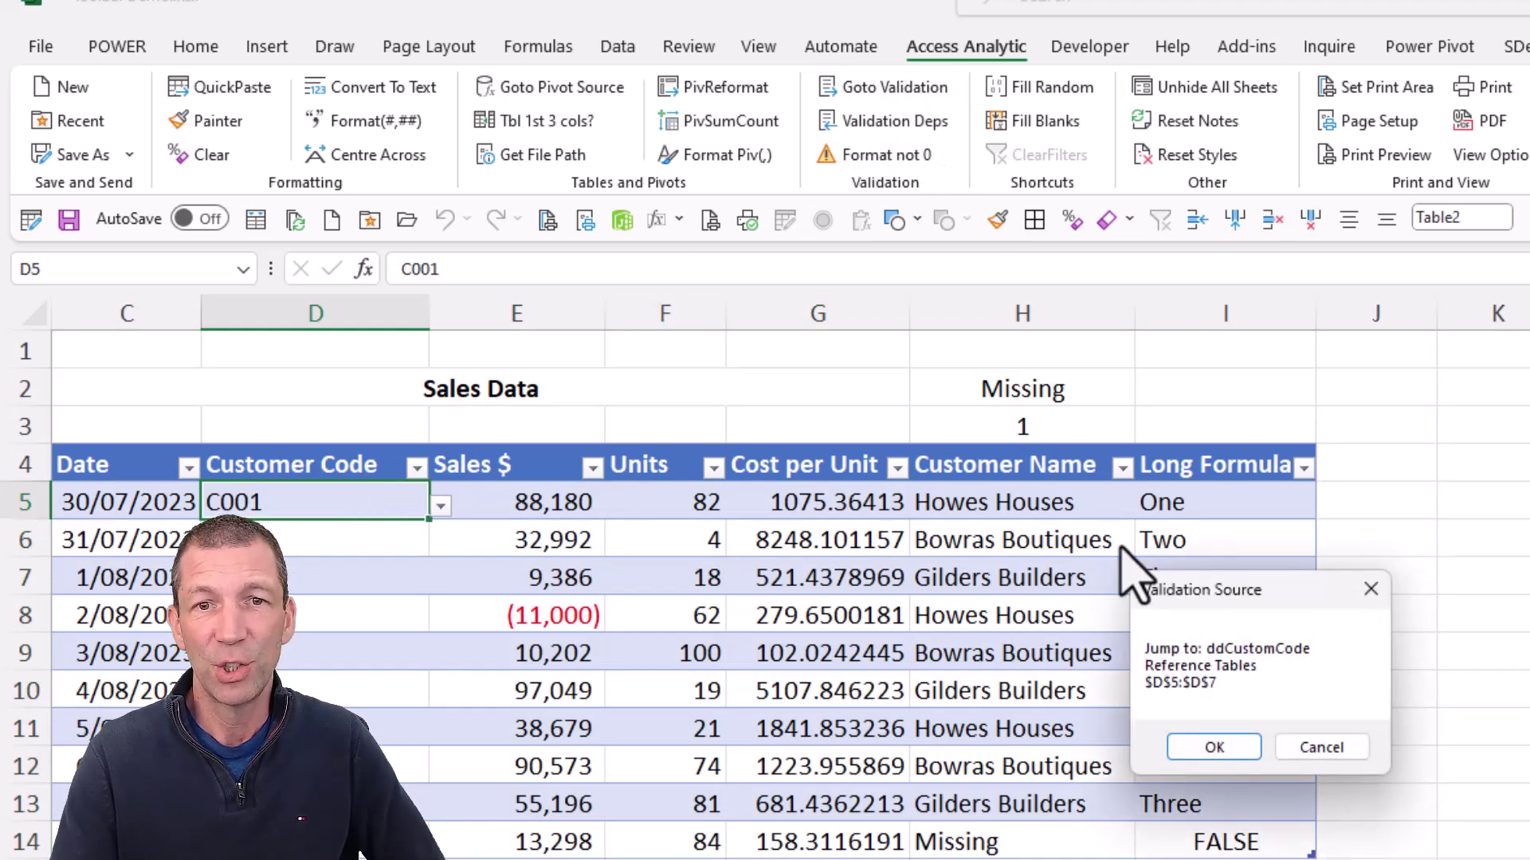
click(1214, 746)
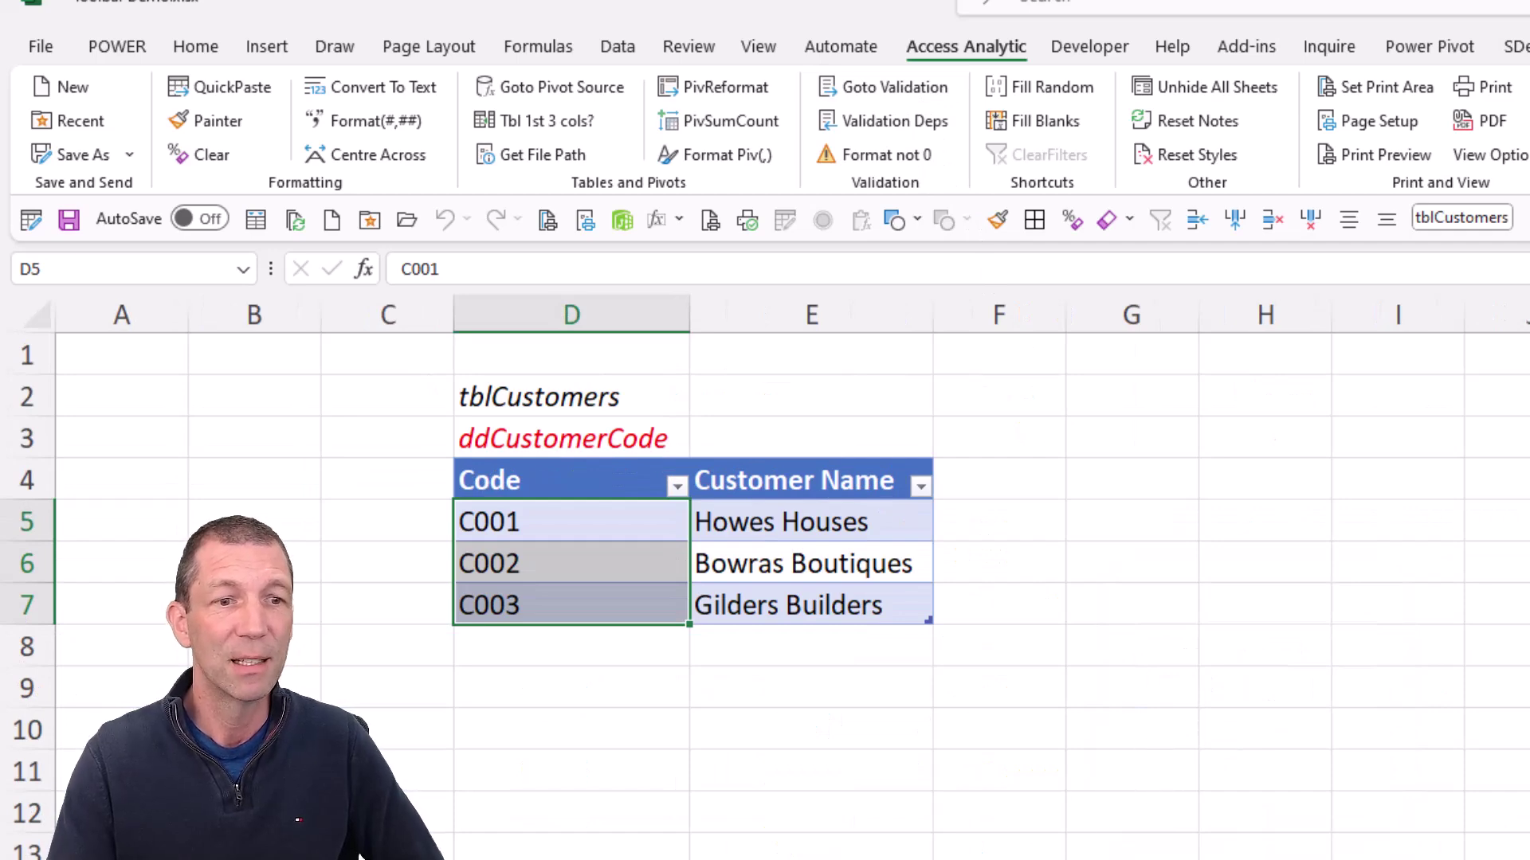
Run Validation Deps on customer code C002 to find the cells using the list, then close it.
key(ctrl+Page_Up)
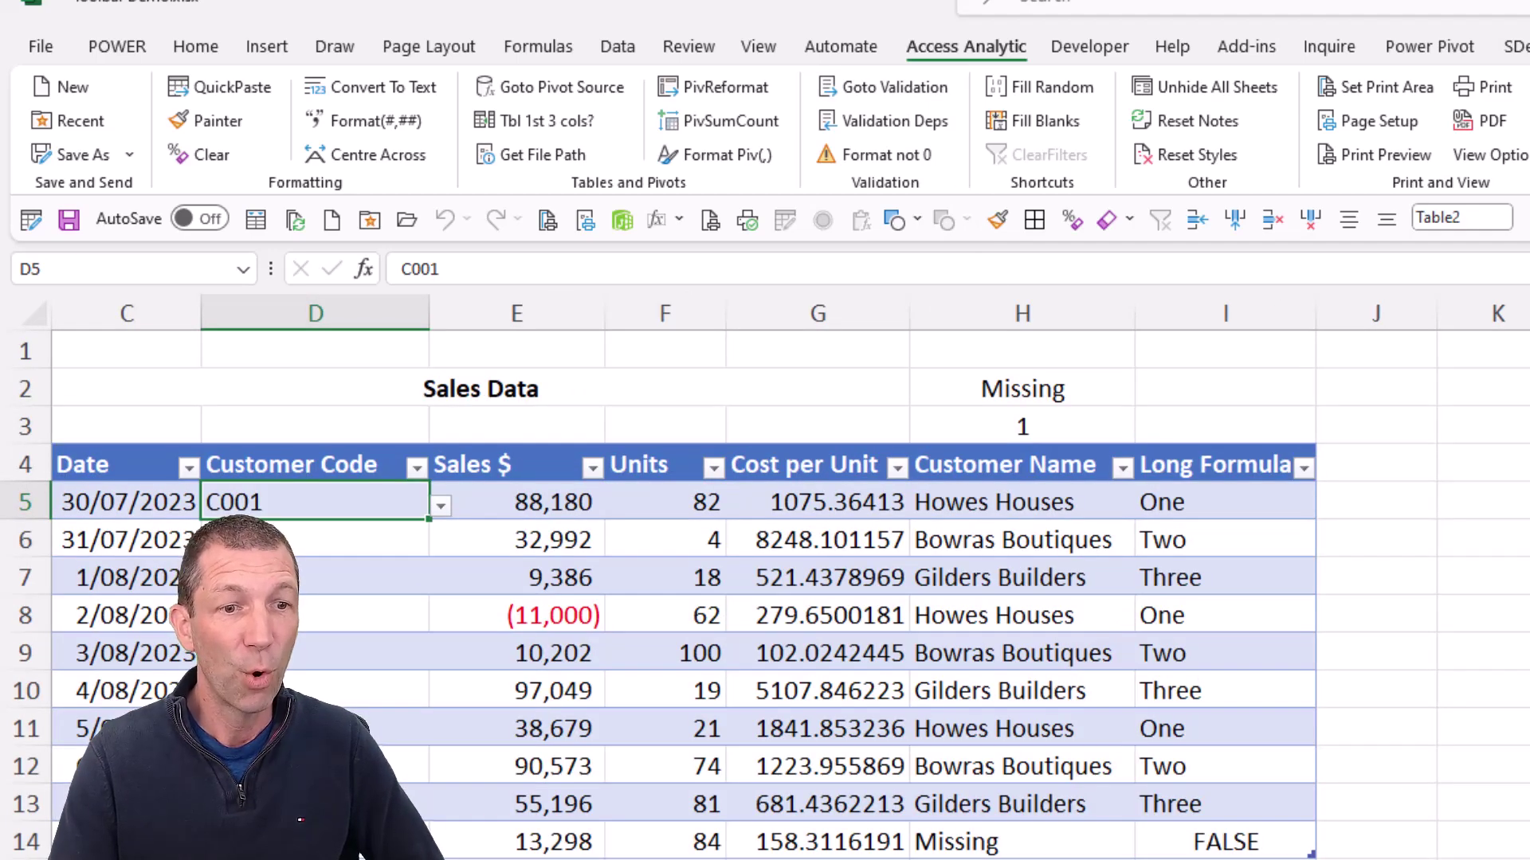
key(ctrl+Page_Down)
click(565, 556)
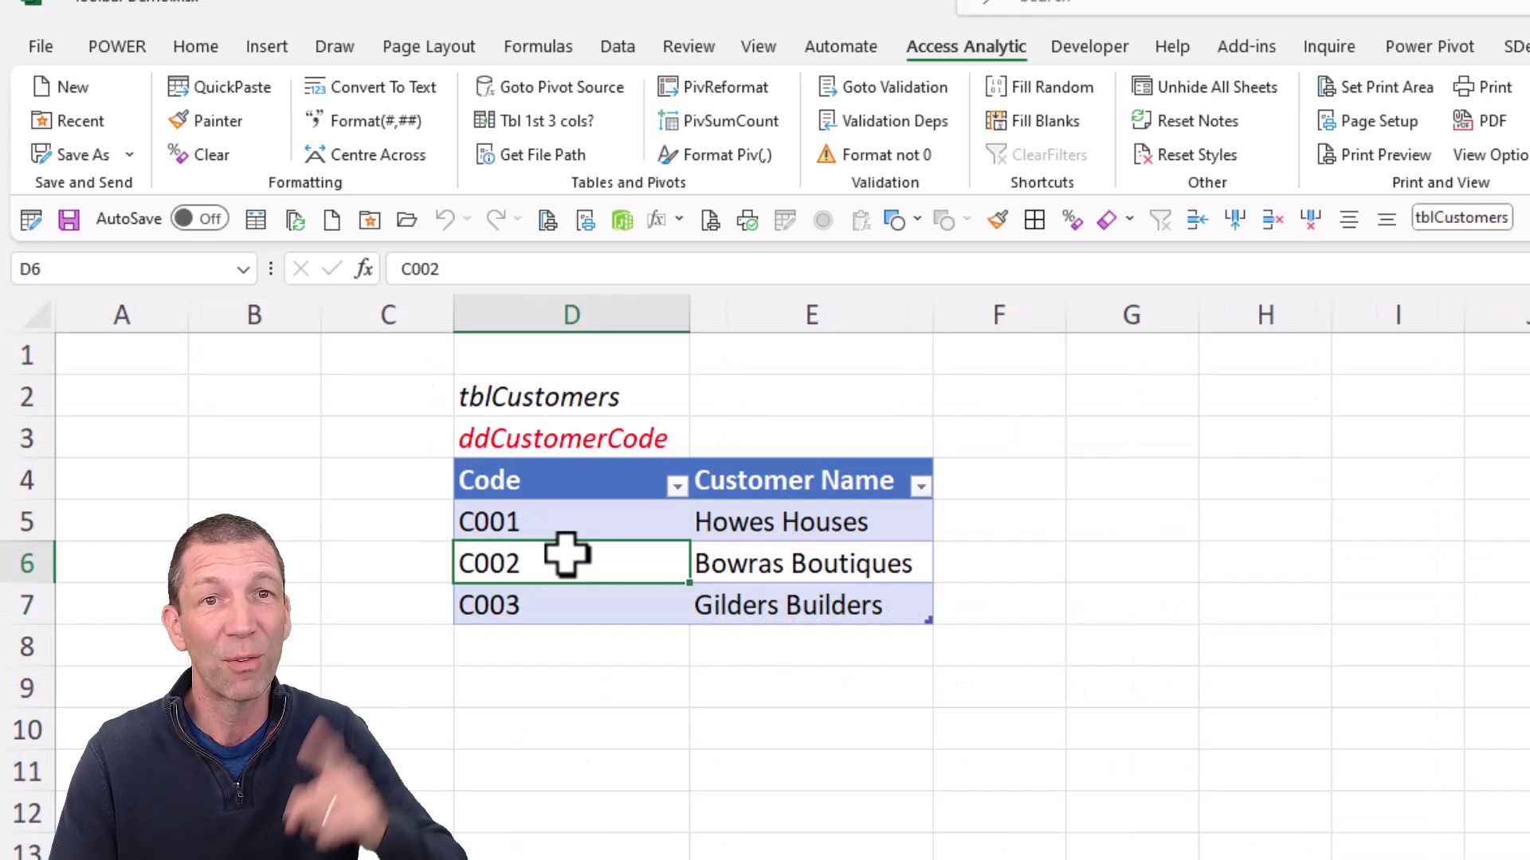
click(900, 125)
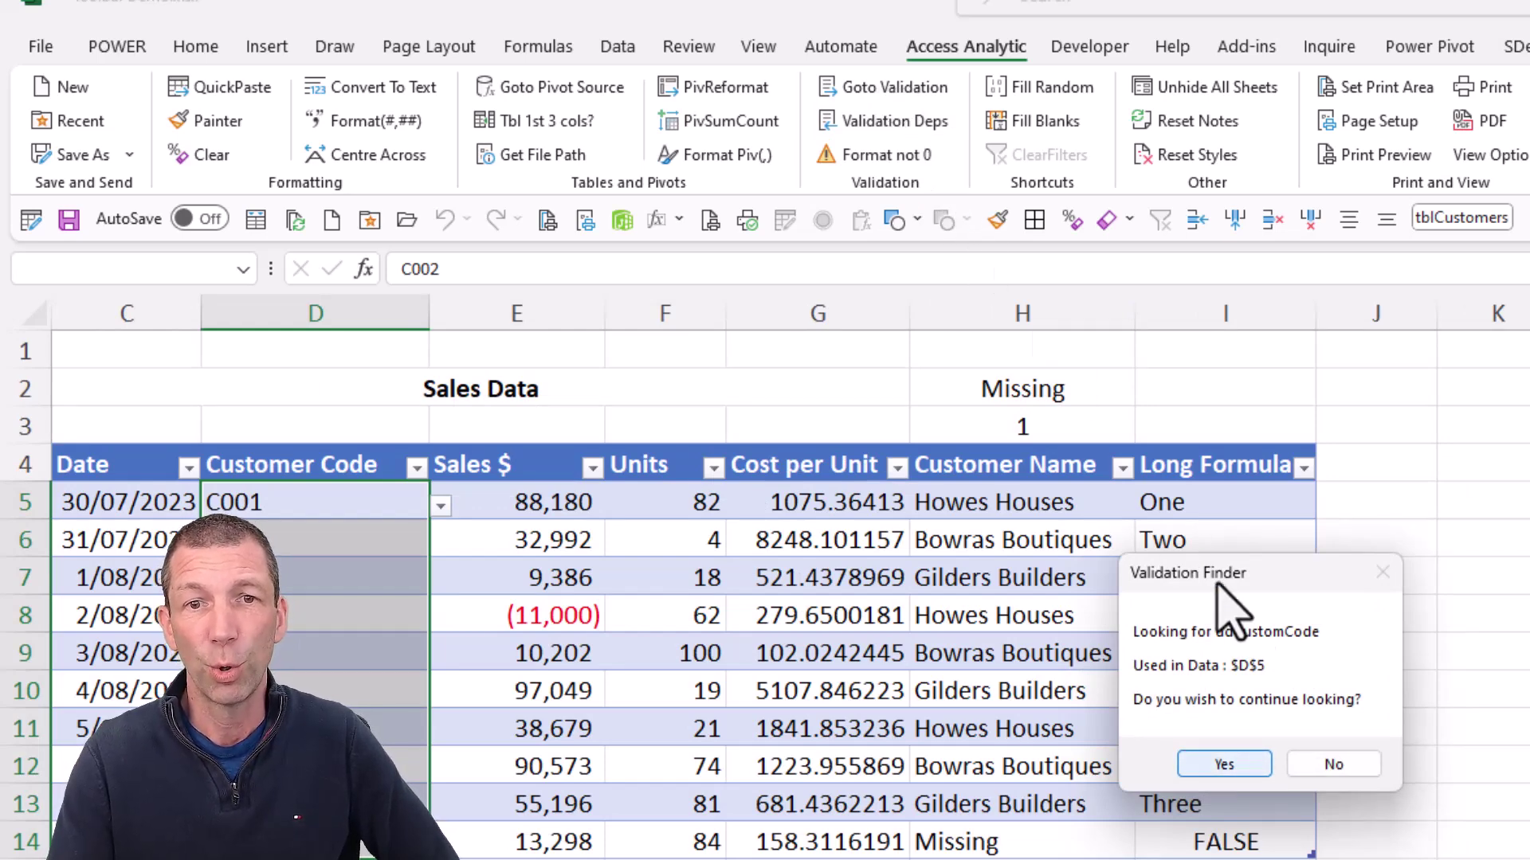
click(1336, 764)
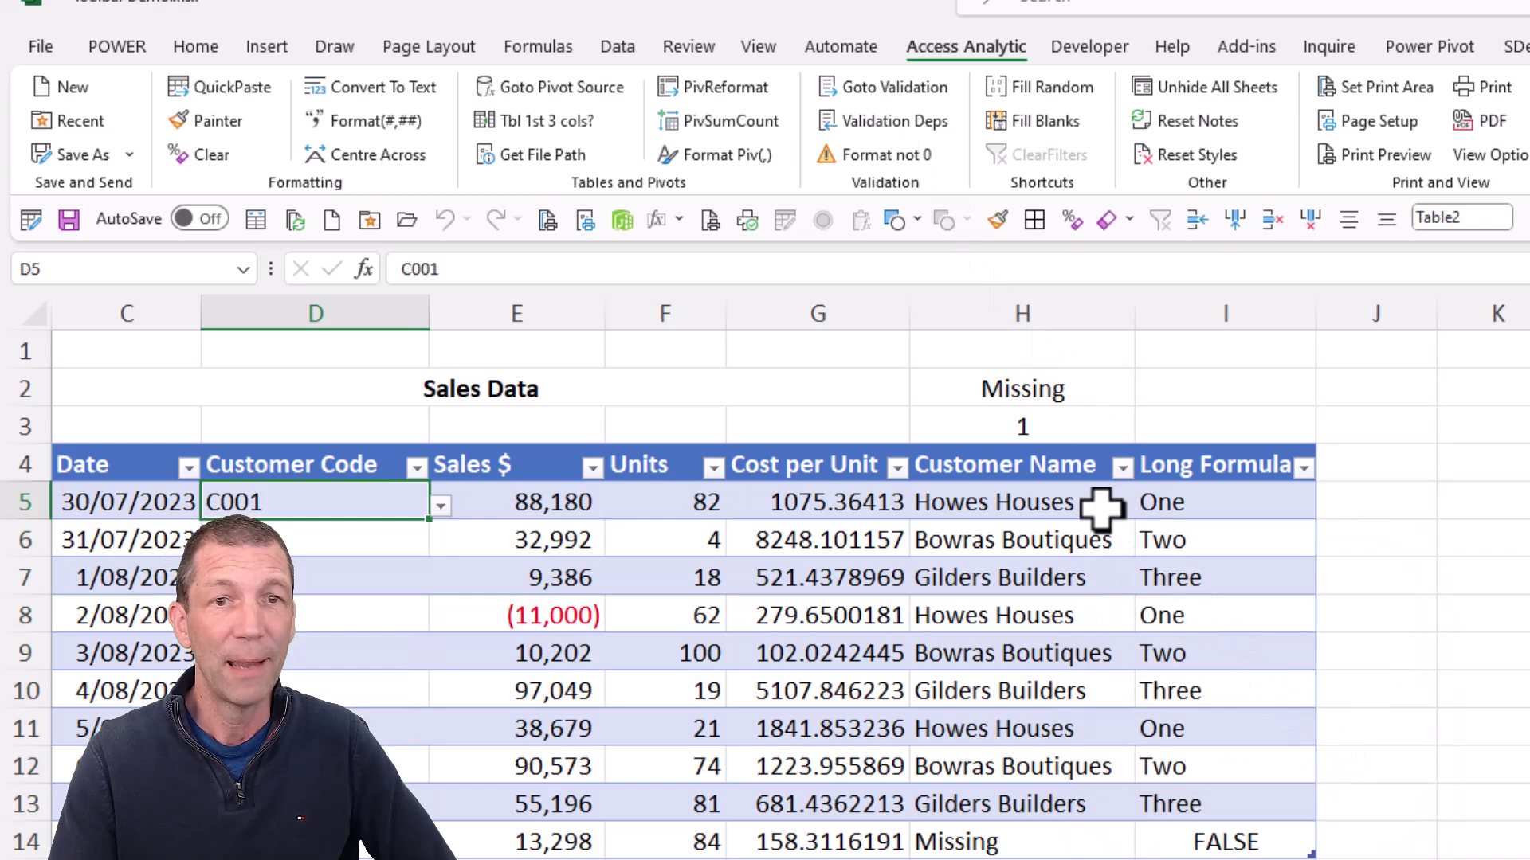
Apply Format not 0 to the Missing count H3 (=COUNTIF(H5:H14,H2)) so it turns red when non-zero.
click(1026, 430)
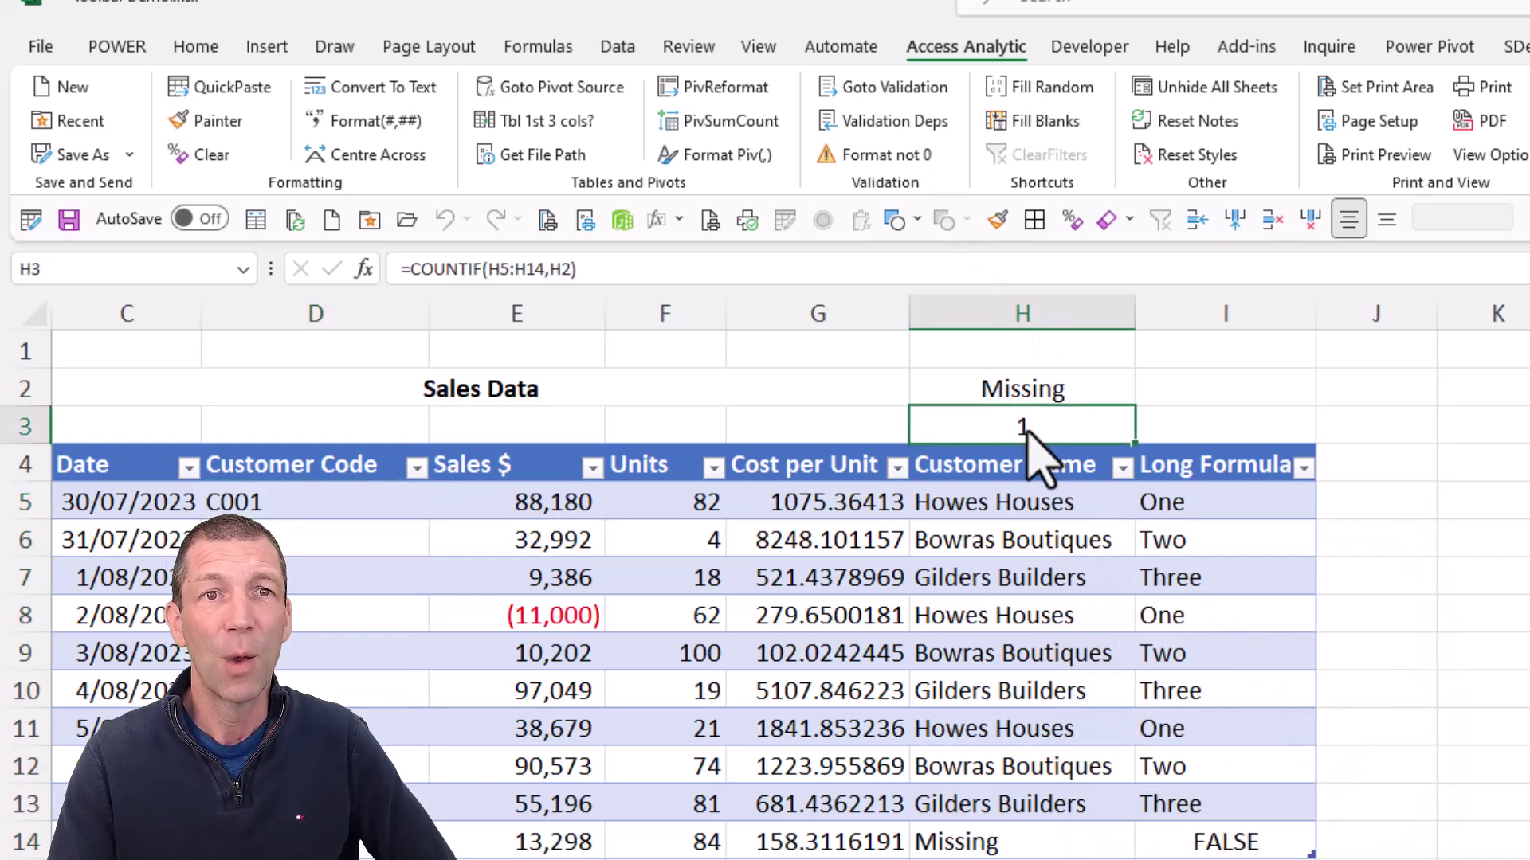
key(F2)
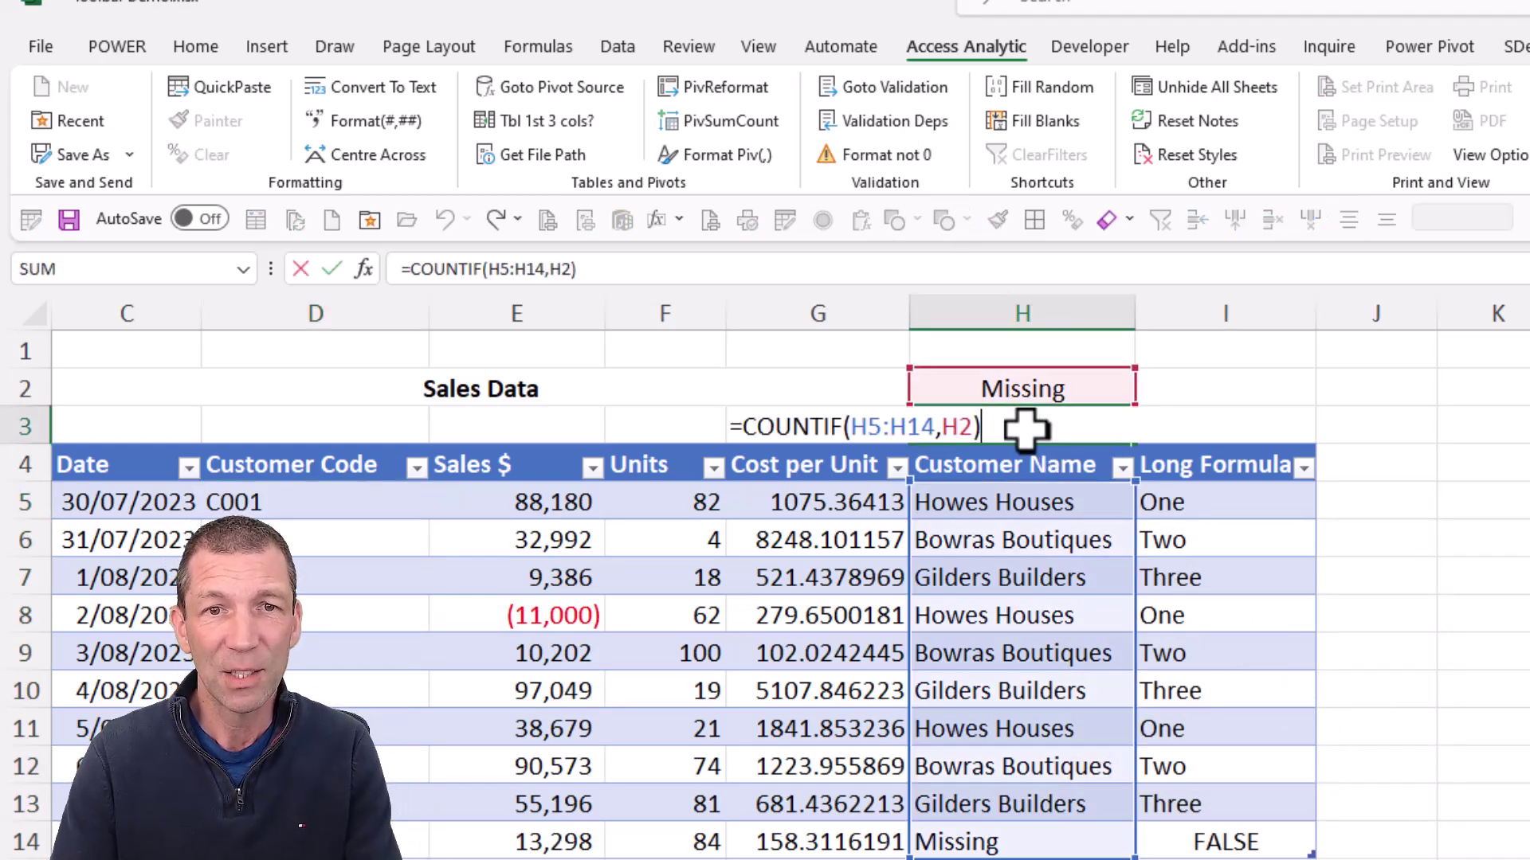
key(Escape)
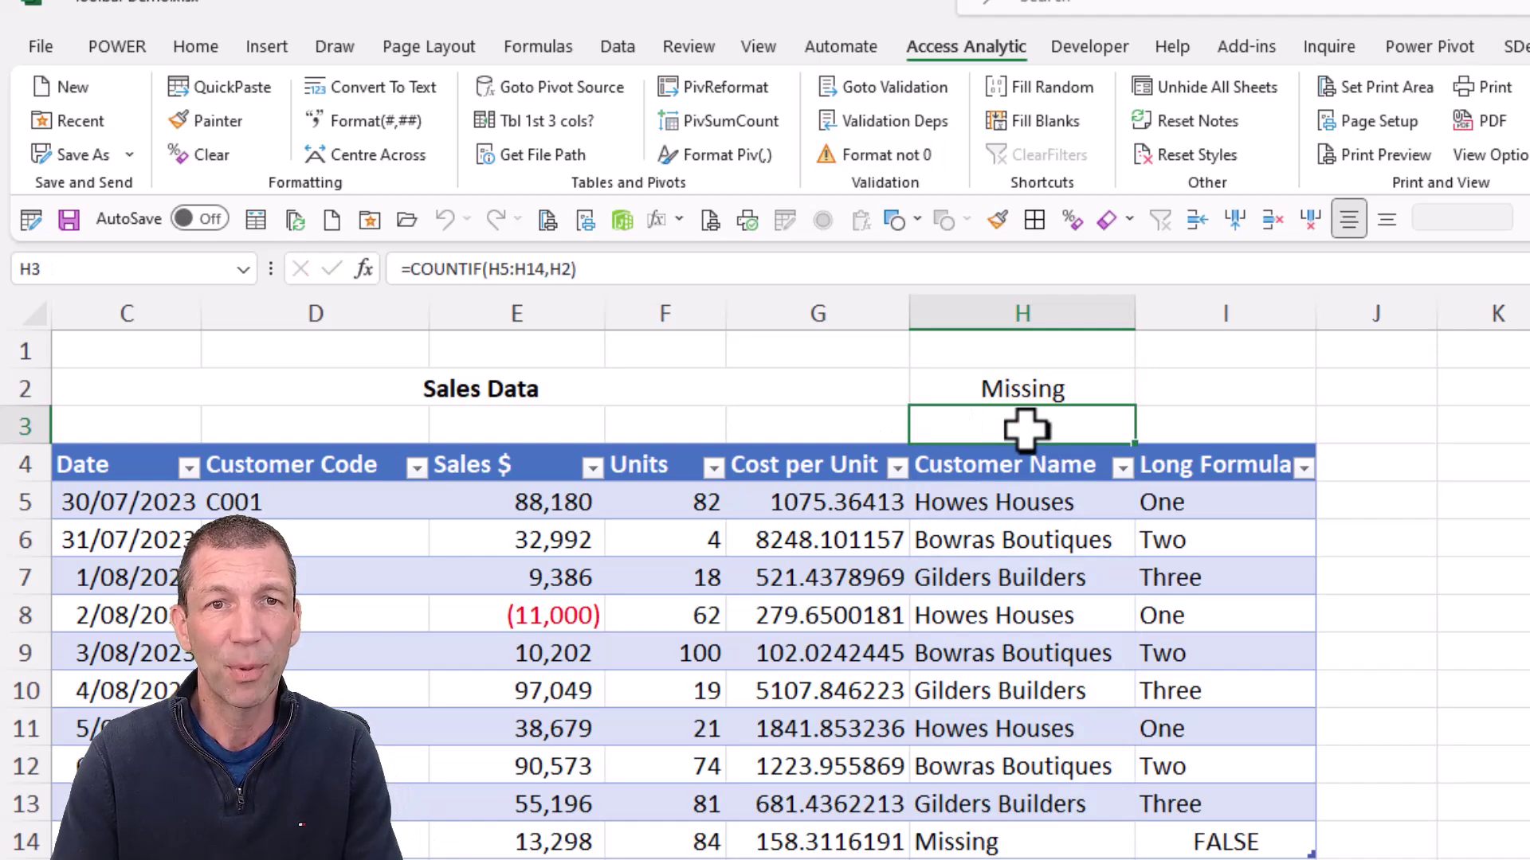
click(908, 157)
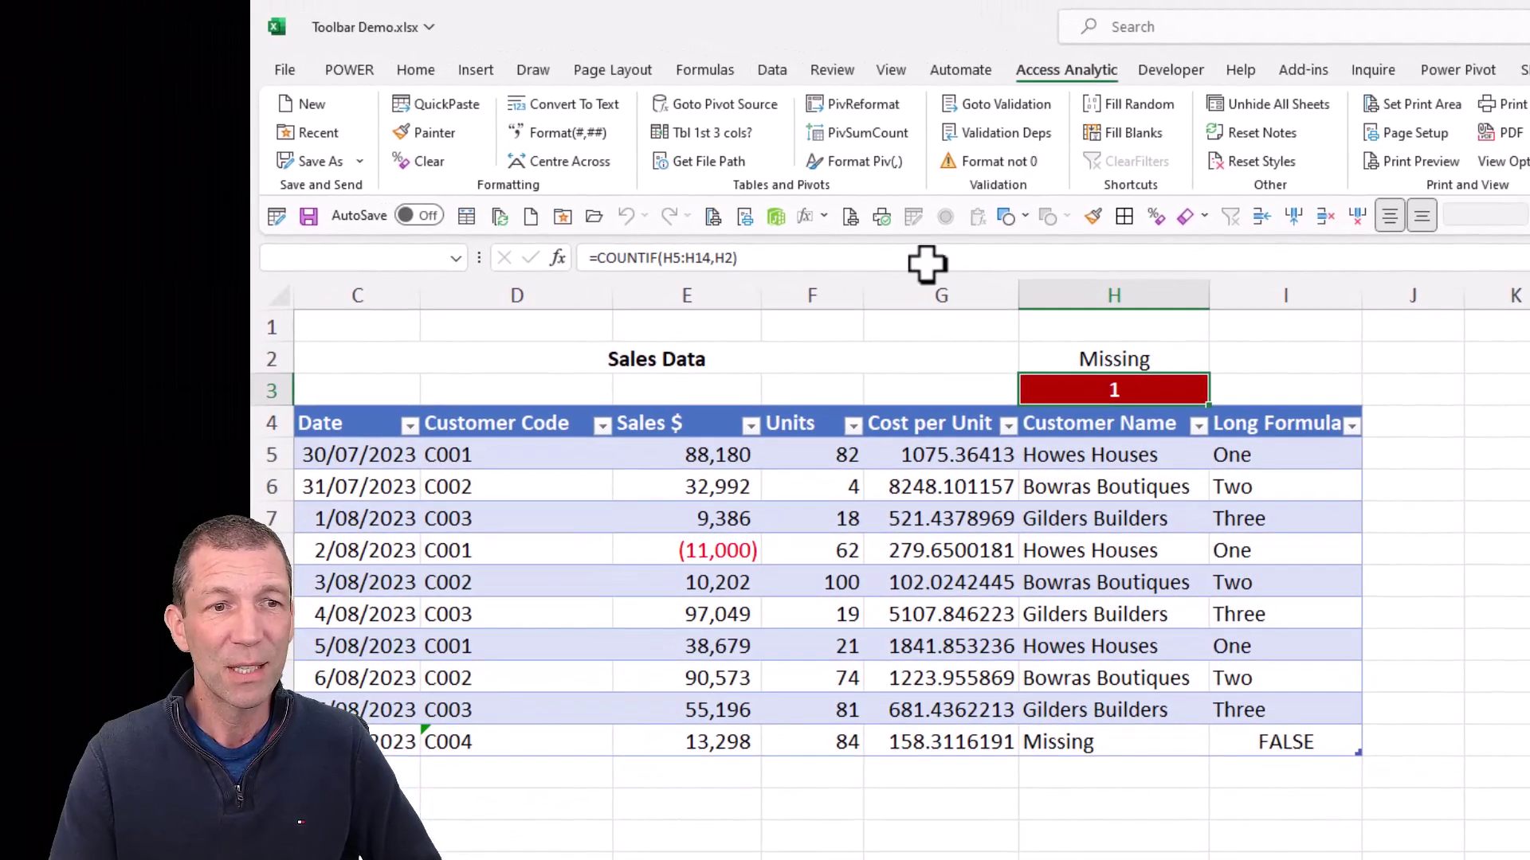
Change D14's Customer Code from C004 to C003, bringing the H3 count to 0.
click(522, 732)
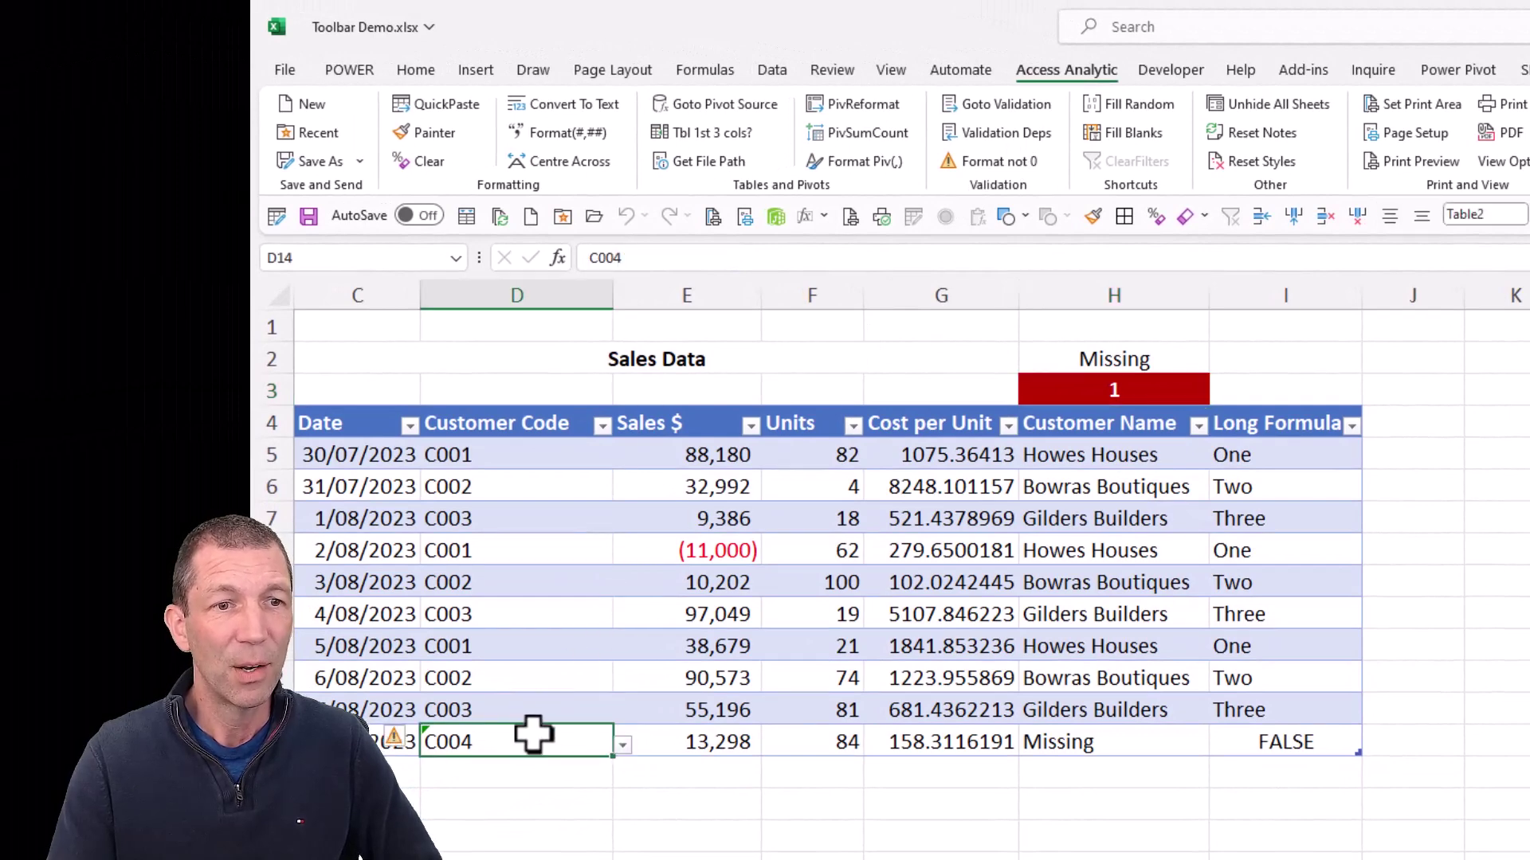
click(622, 745)
click(570, 806)
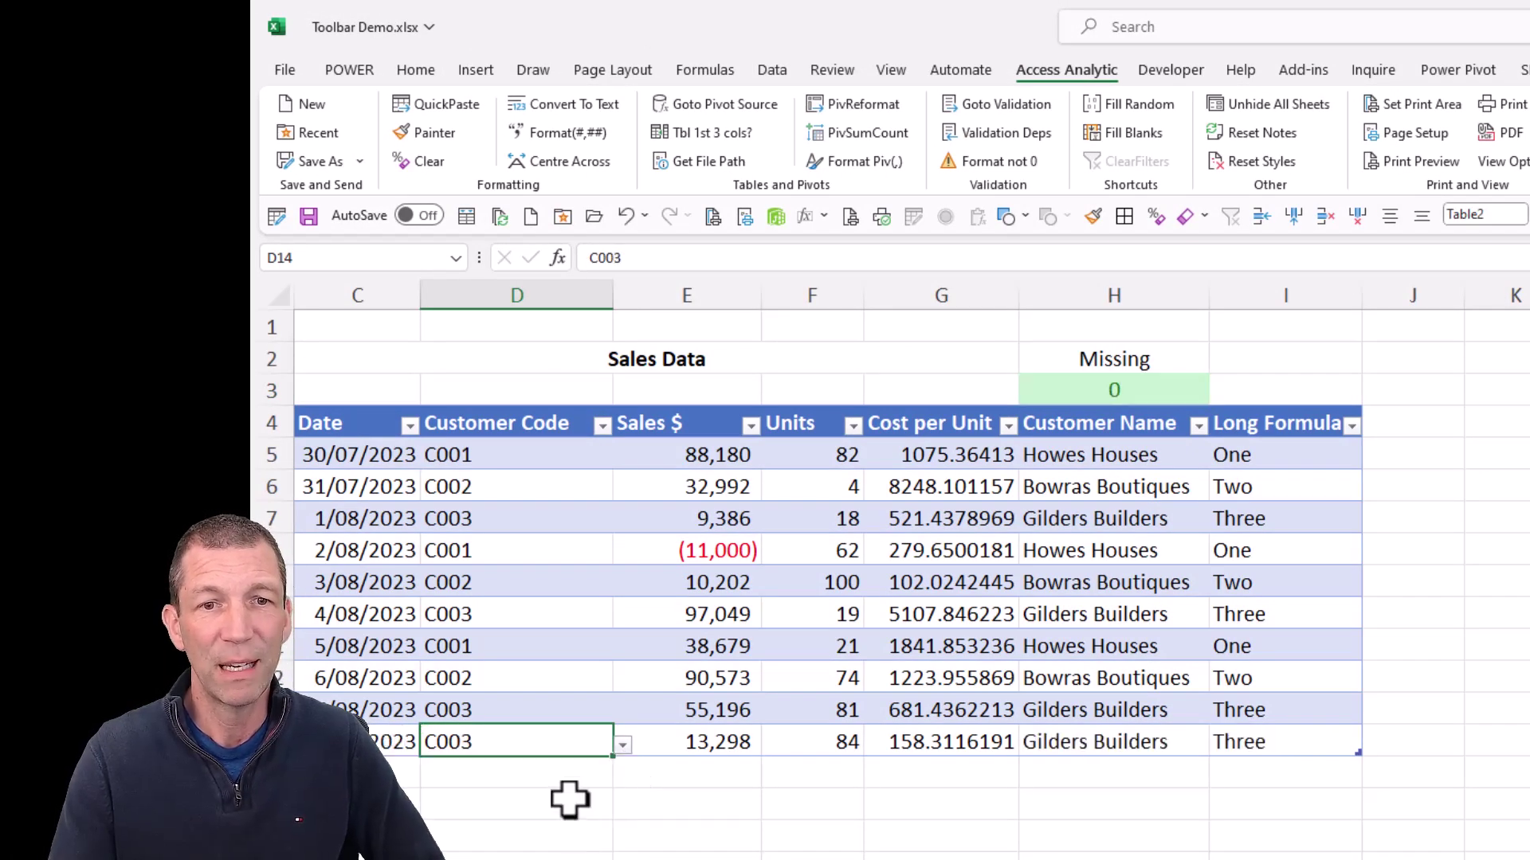
click(1118, 389)
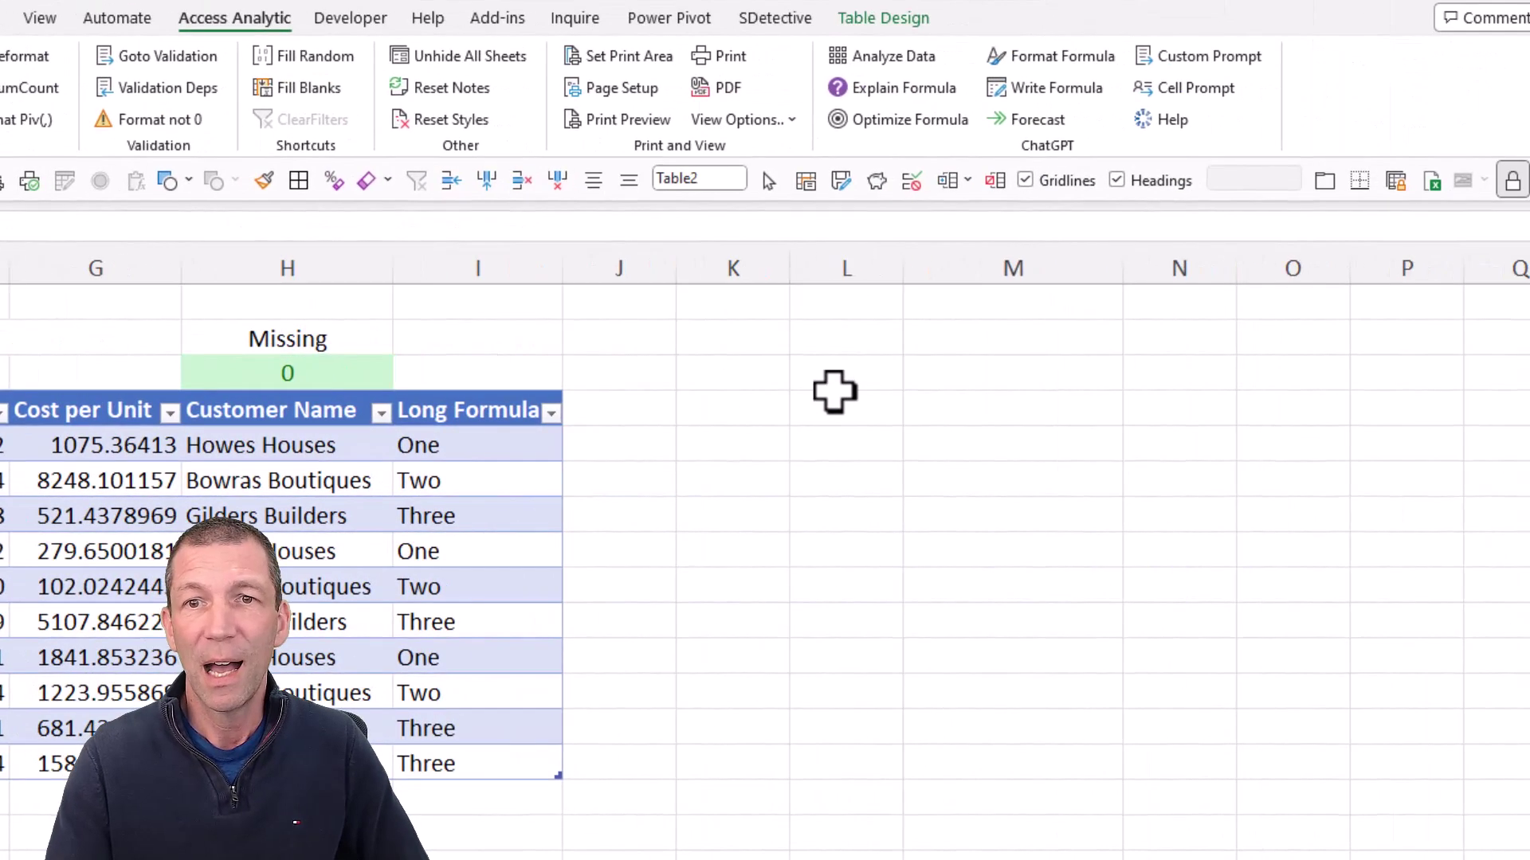
Use Fill Random on a block in columns L–M and on the empty H–I block below the table.
drag(837, 387, 1092, 659)
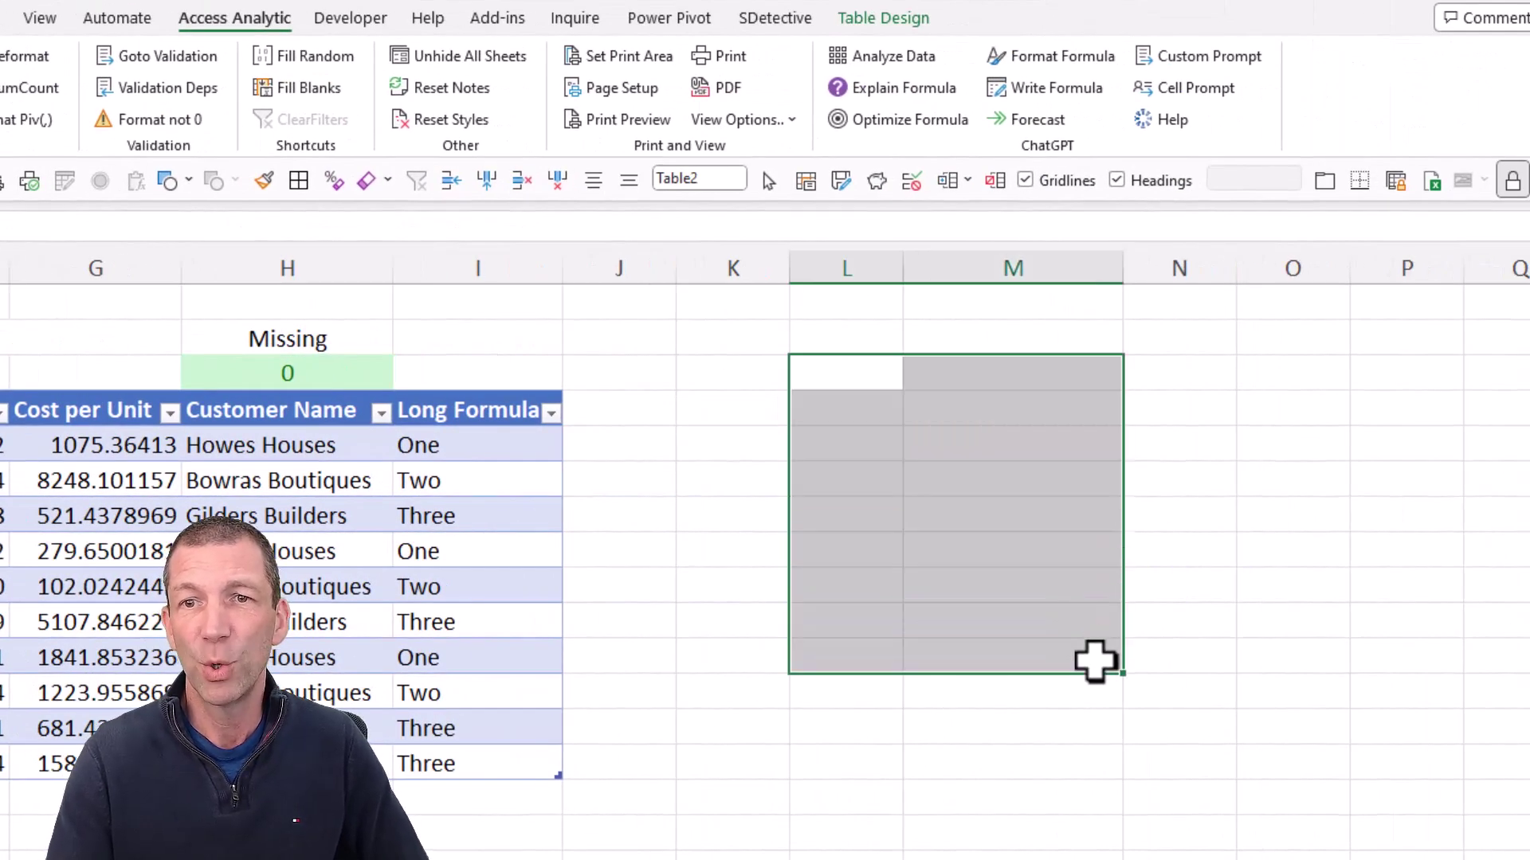
click(341, 57)
click(1028, 421)
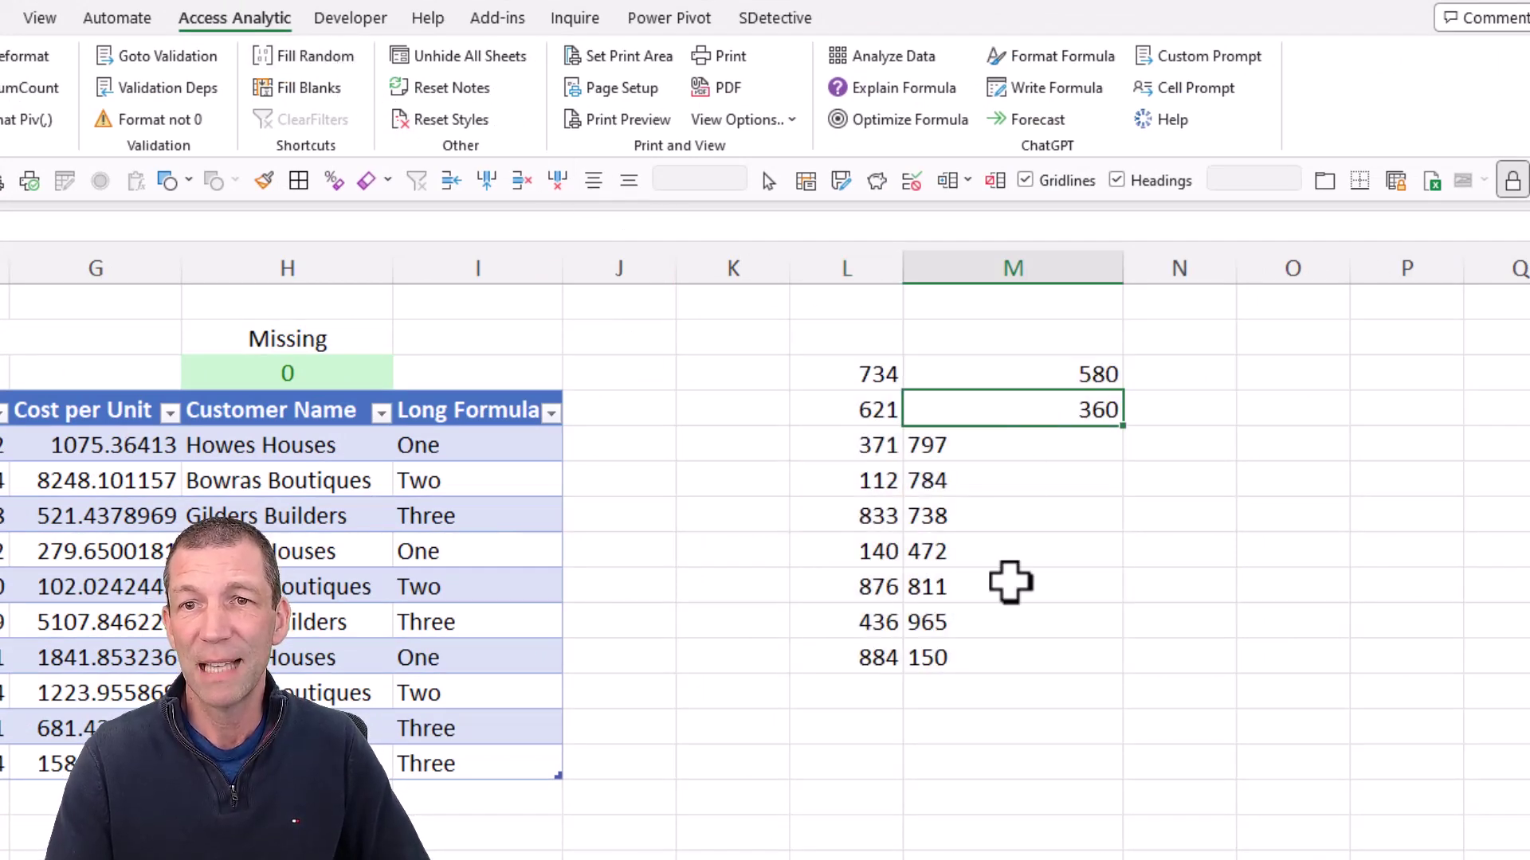
shift+click(1011, 583)
click(857, 829)
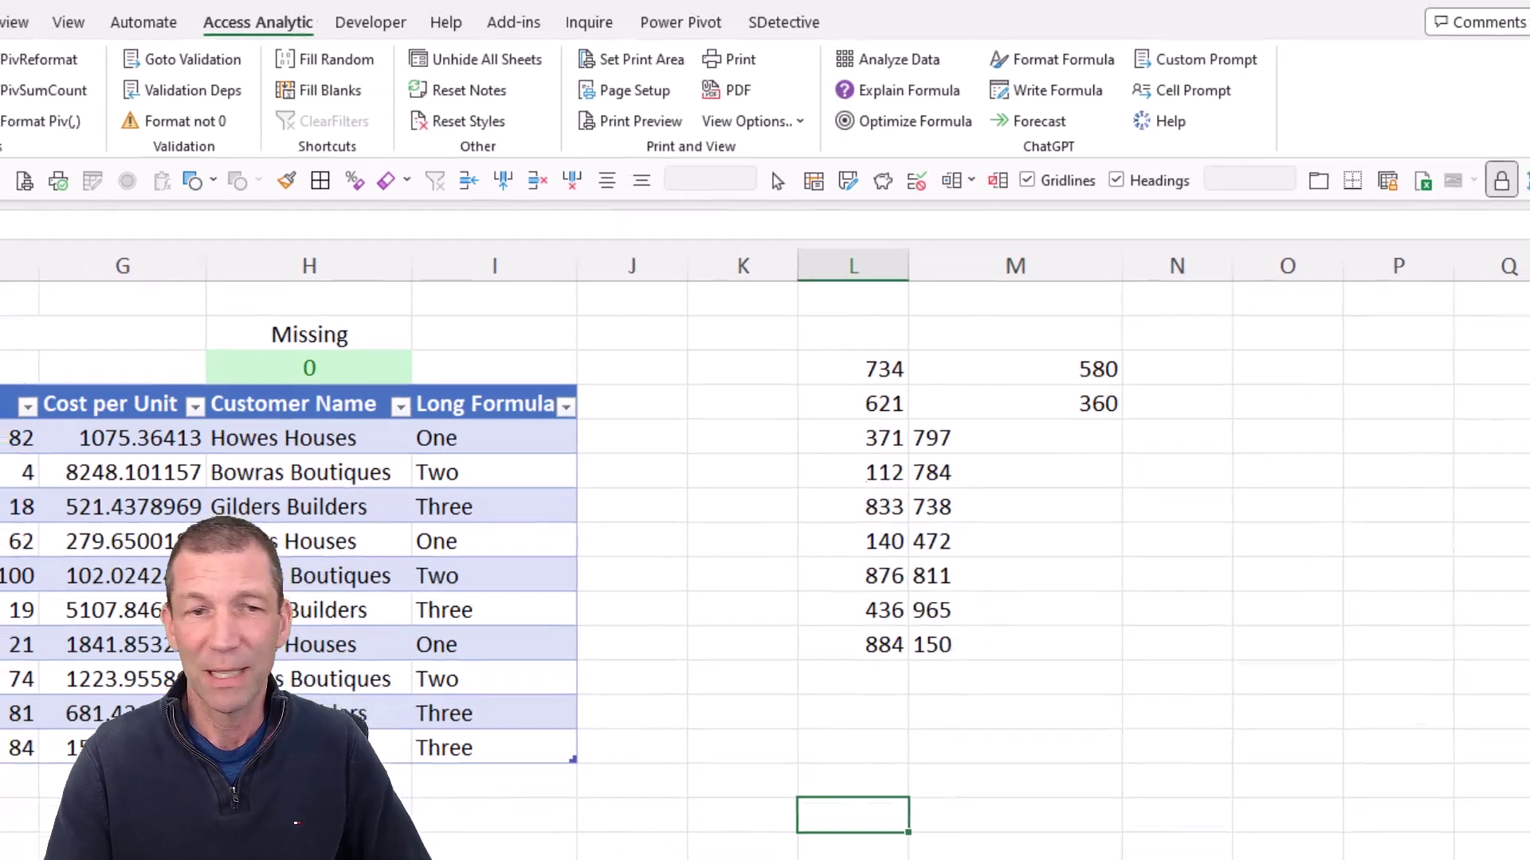
drag(446, 701, 577, 811)
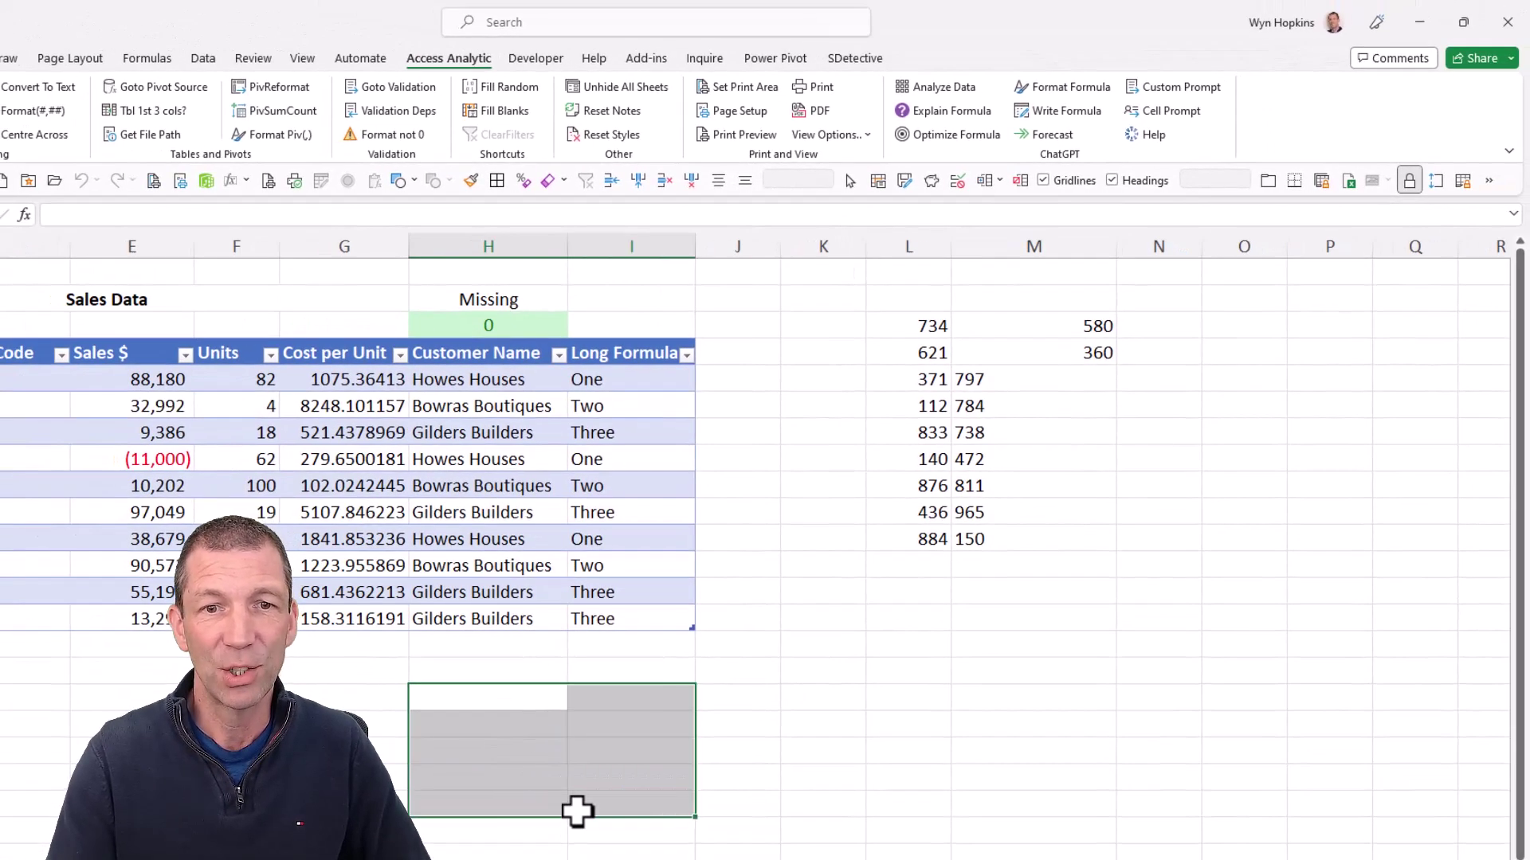
click(511, 92)
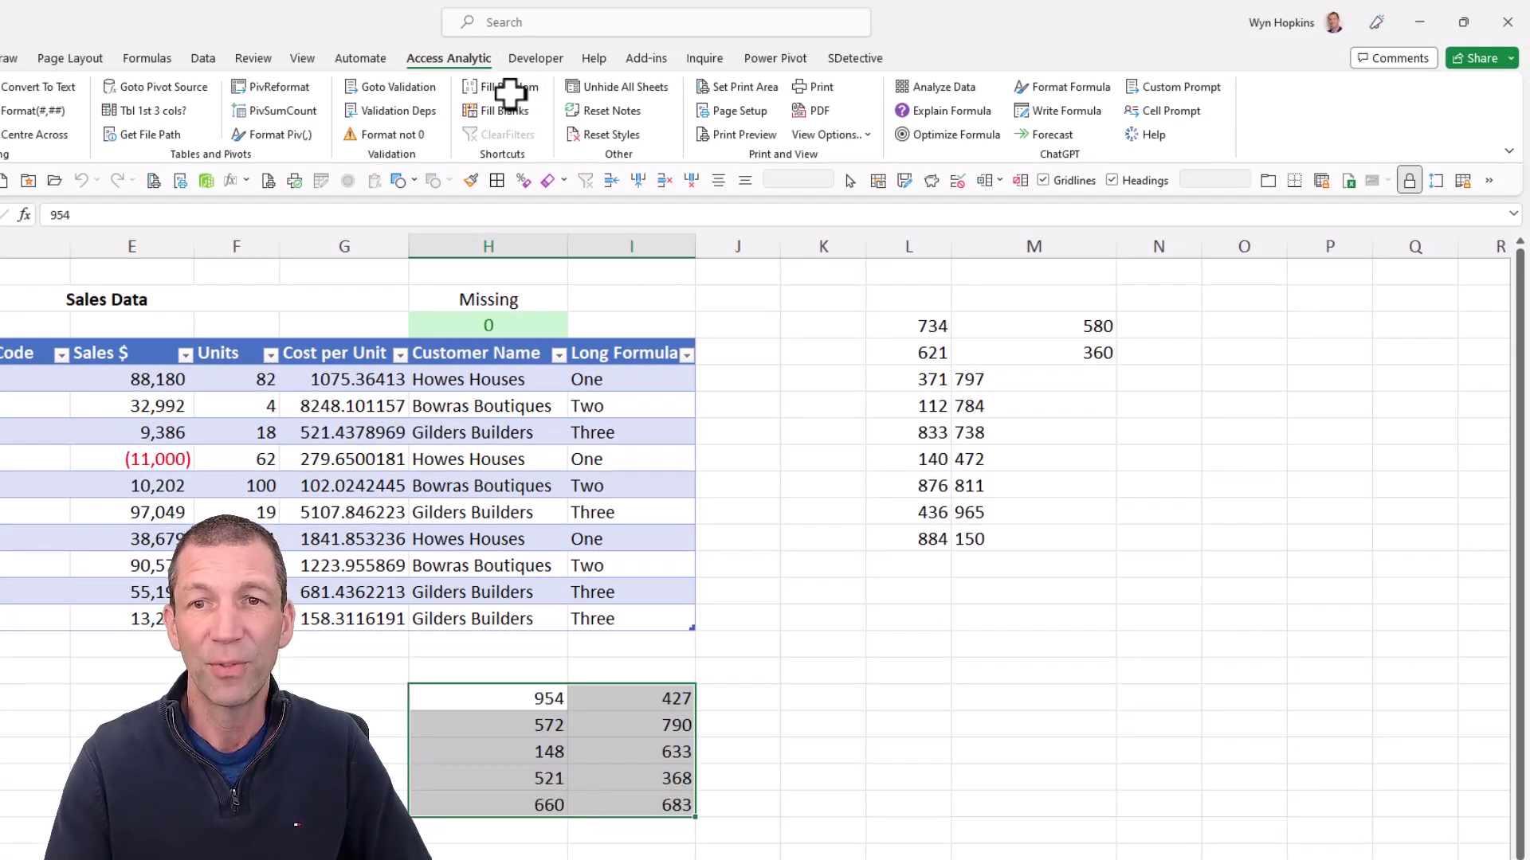
Enter A, B, 1 and 5 into O3, O5, O7 and O9.
click(1244, 325)
text(A)
key(Return)
key(Return)
text(B)
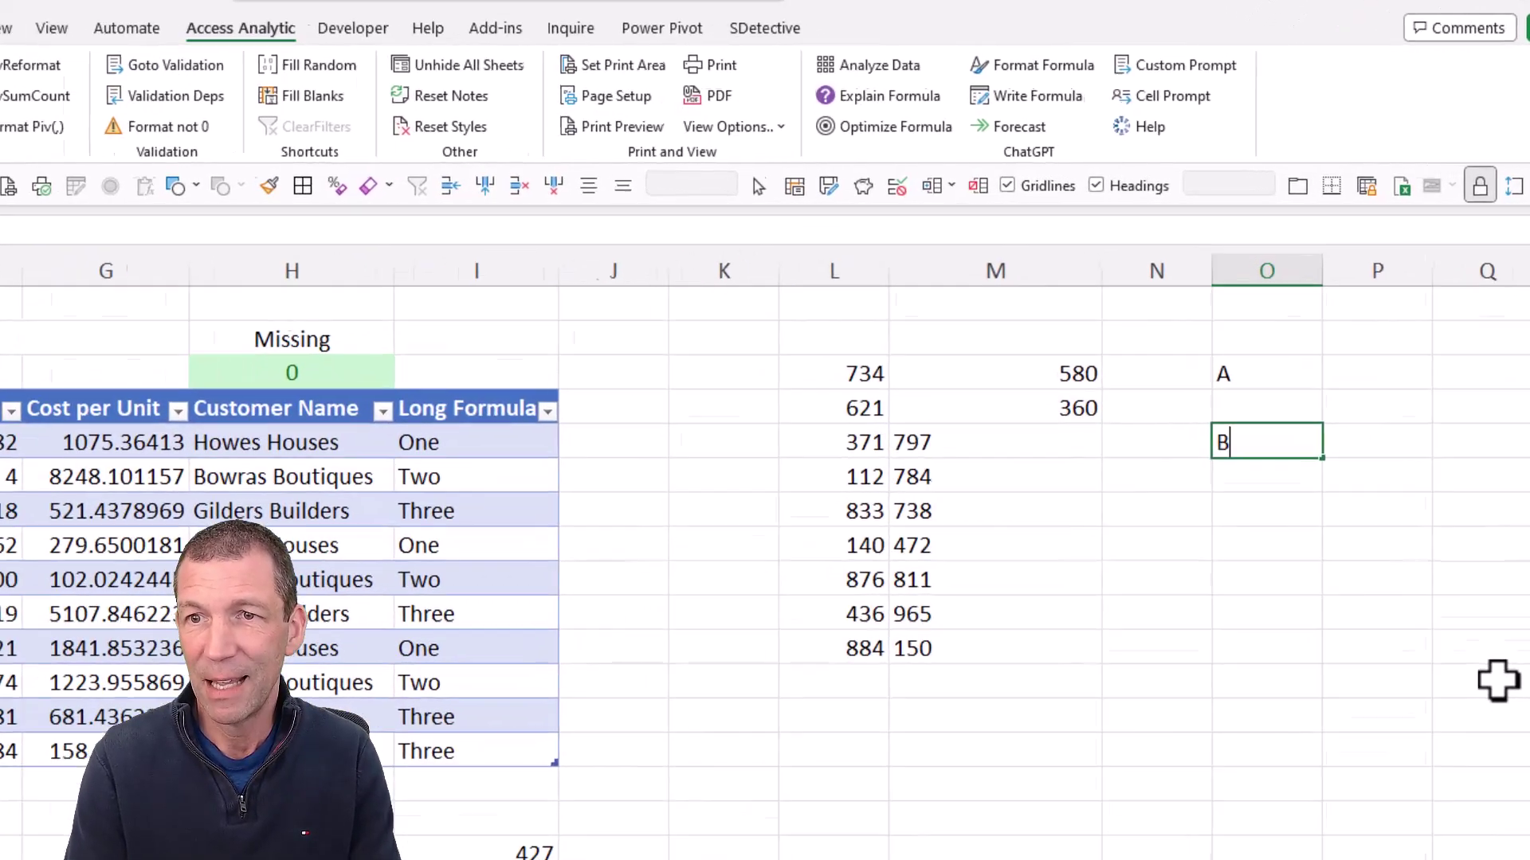
key(Return)
key(Return)
text(1)
key(Return)
key(Return)
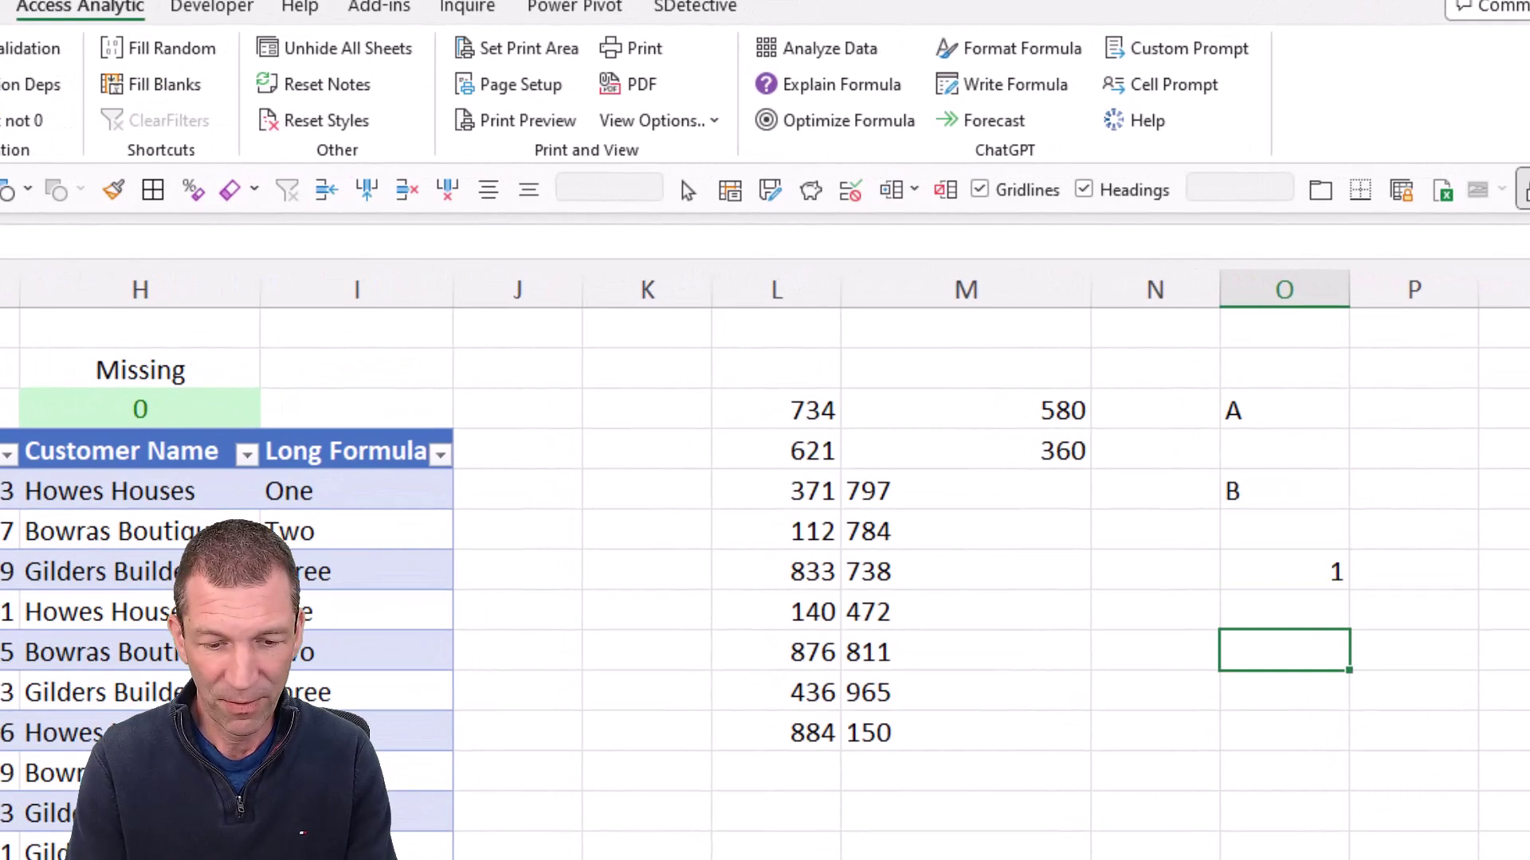
text(5)
key(Return)
key(Up)
key(Up)
key(Up)
key(Up)
key(Up)
key(Up)
key(Up)
Apply Fill Blanks to O3:O11 so it reads A, A, B, B, 1, 1, 5, 5, 5.
key(shift+Down)
key(shift+Down)
key(shift+Down)
key(shift+Down)
key(shift+Down)
key(shift+Down)
key(shift+Down)
key(shift+Down)
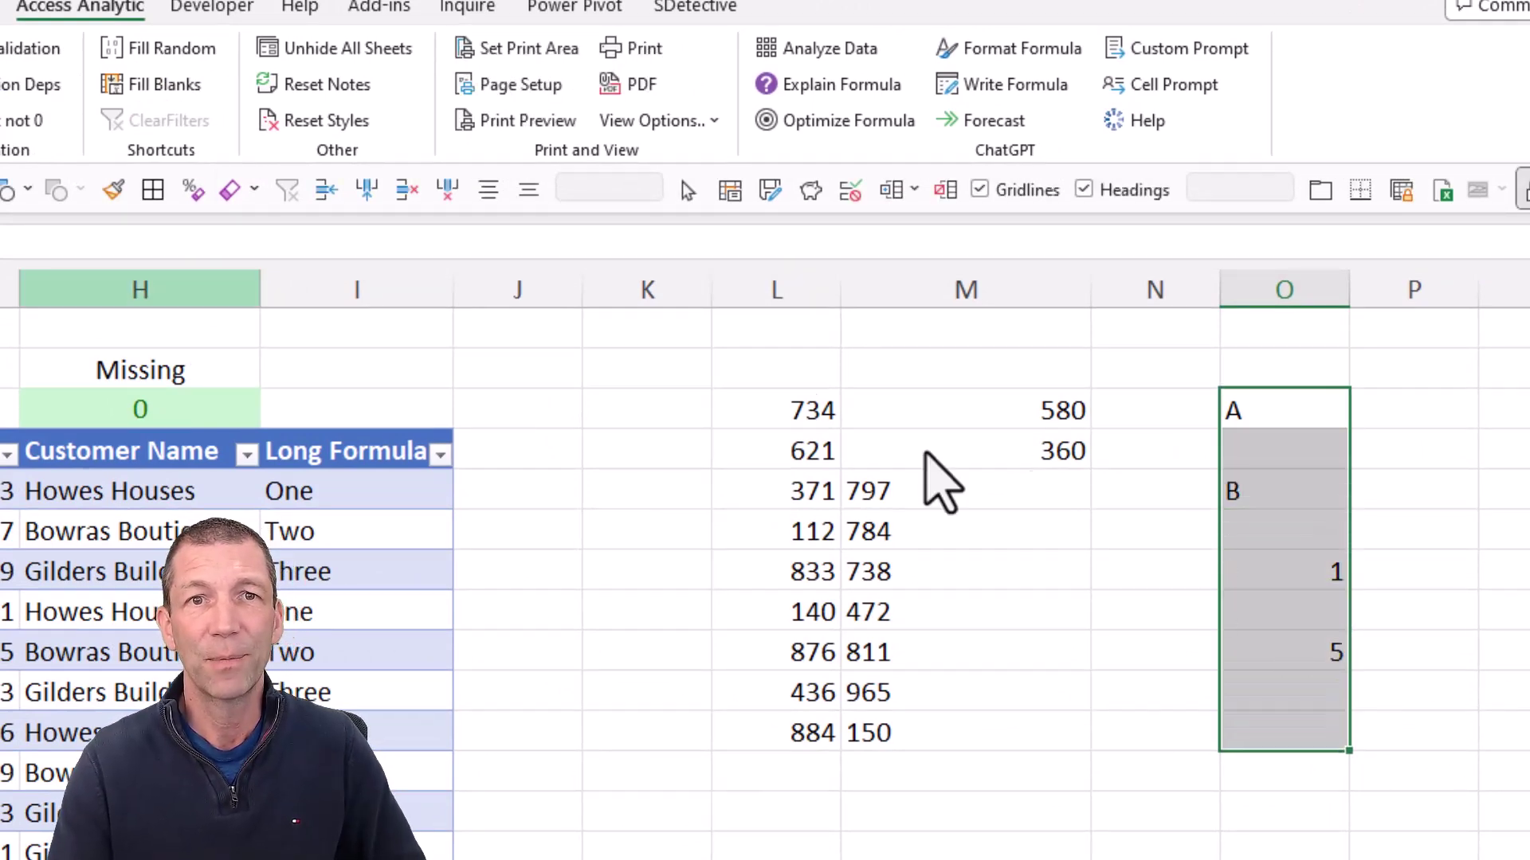
click(179, 82)
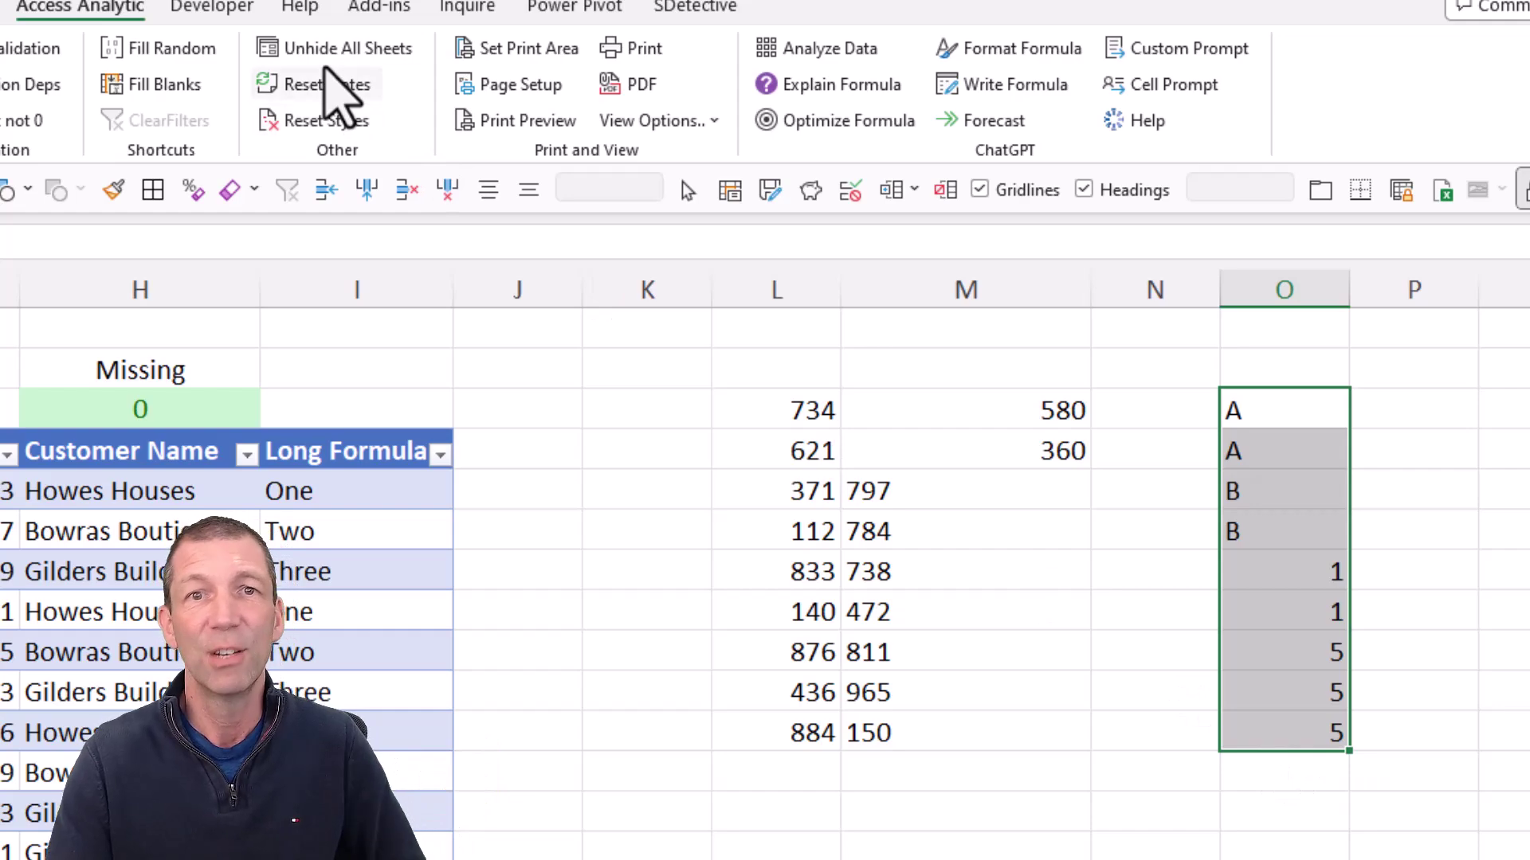
click(375, 406)
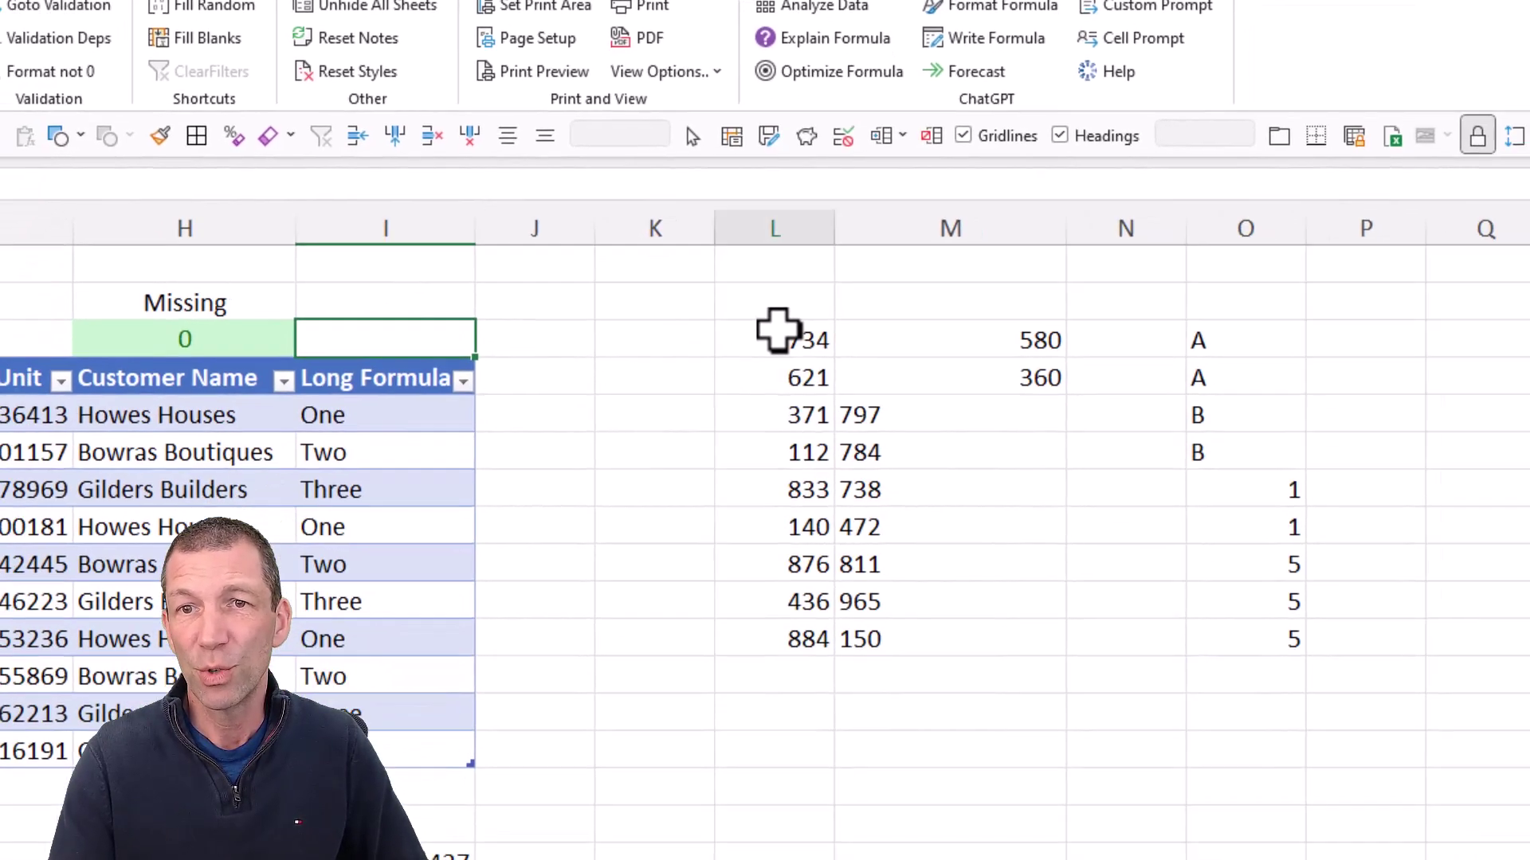
Add a note to the 734 cell L3 and drag the note far below and right of the data.
right_click(776, 405)
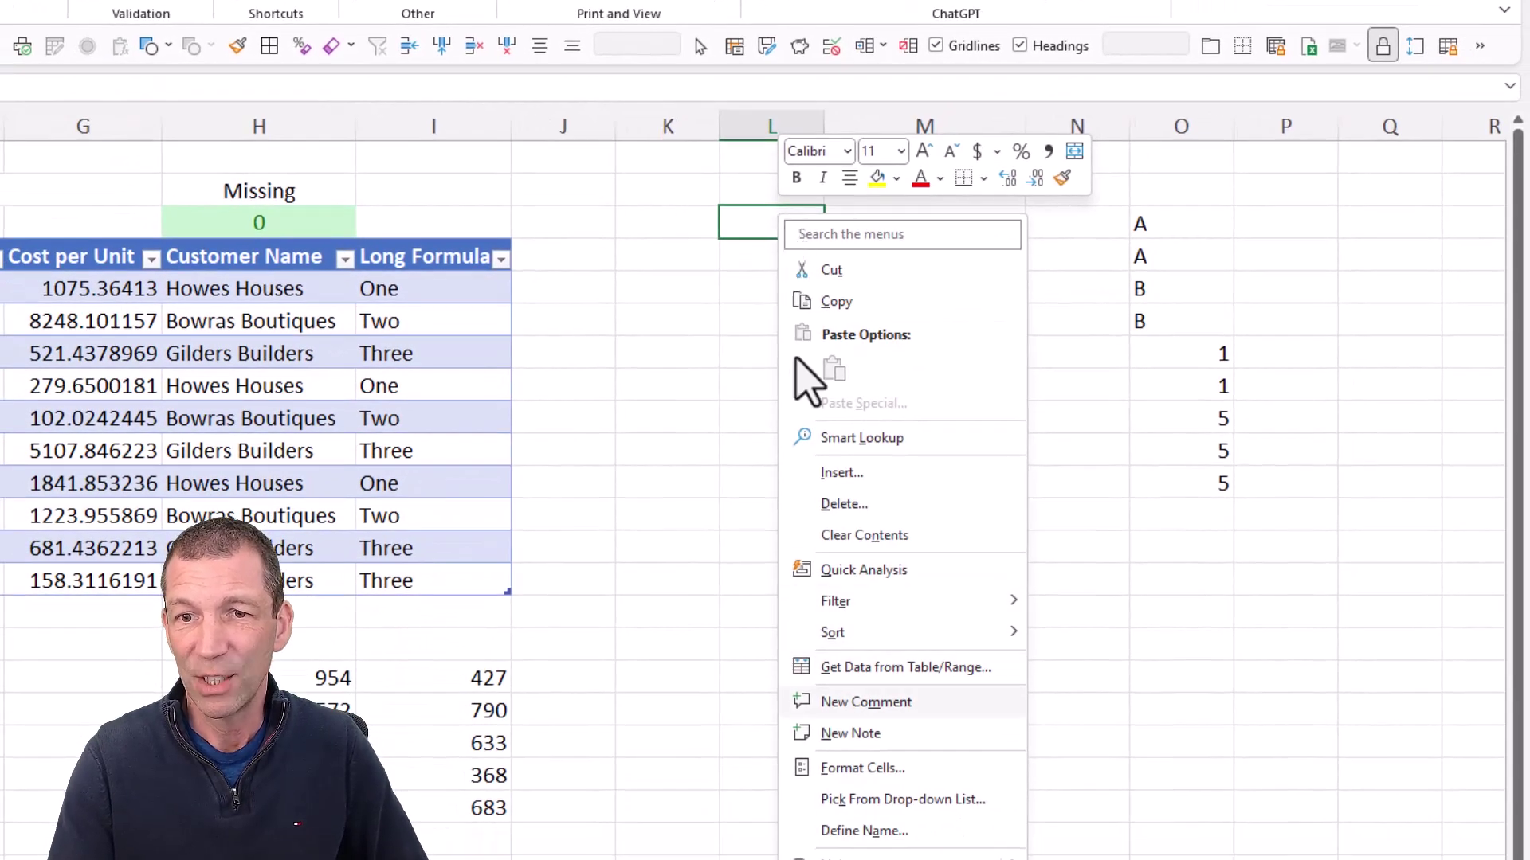
click(849, 733)
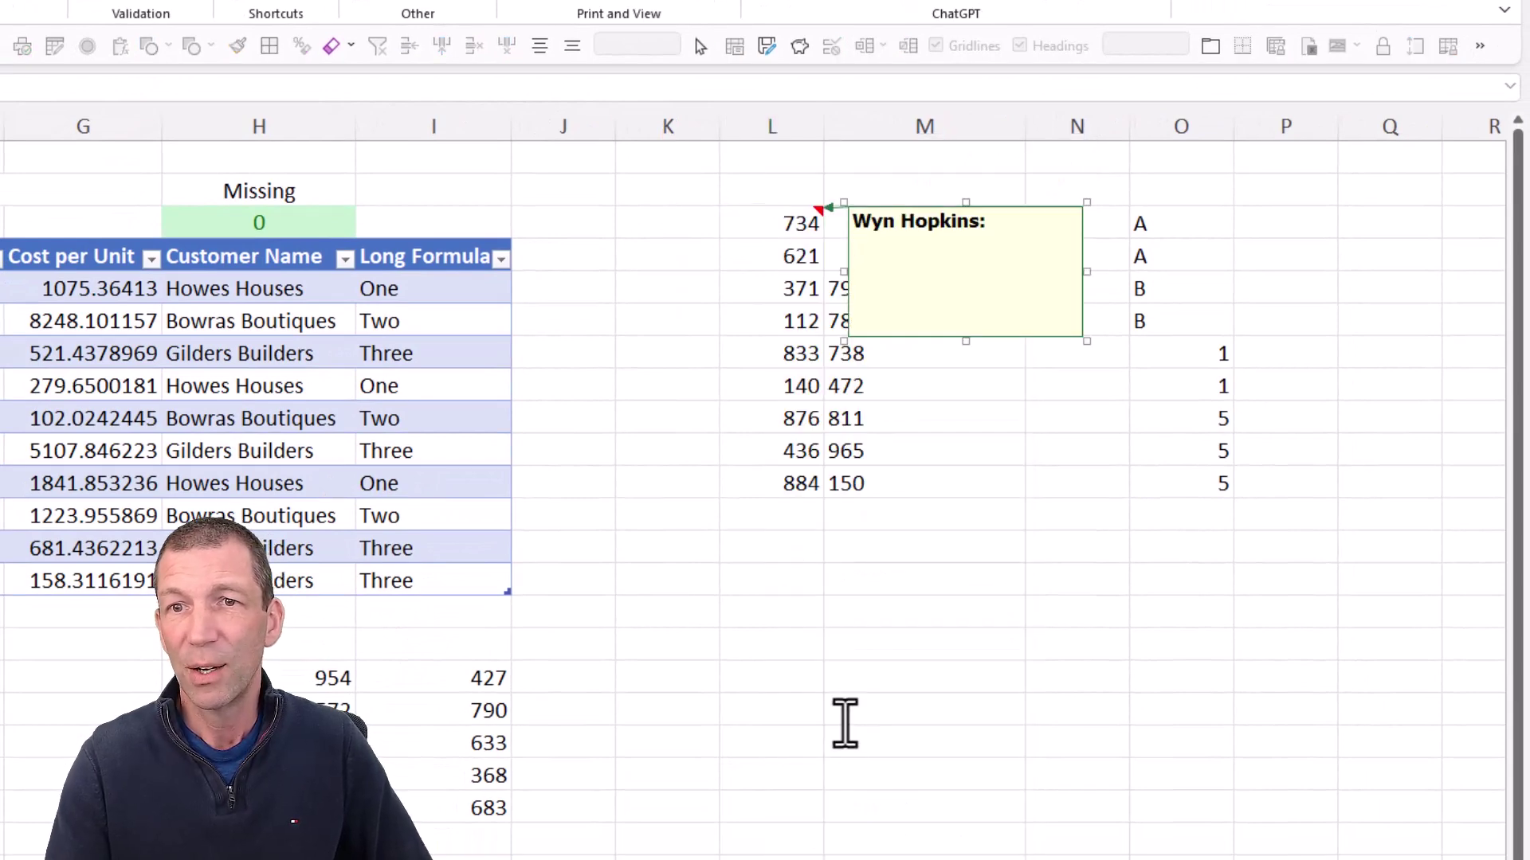
click(754, 289)
click(779, 220)
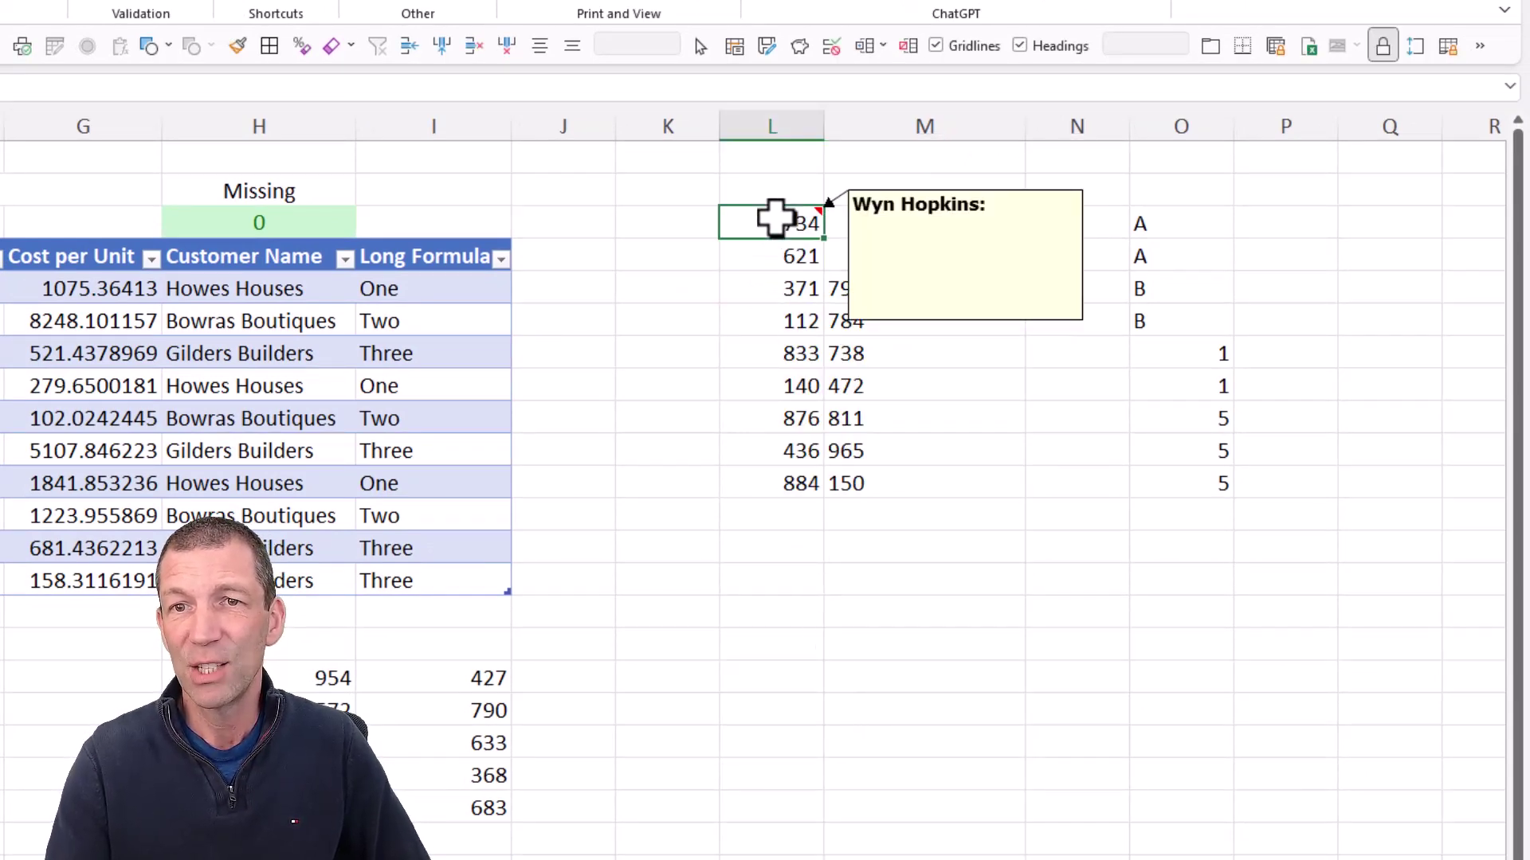
right_click(784, 230)
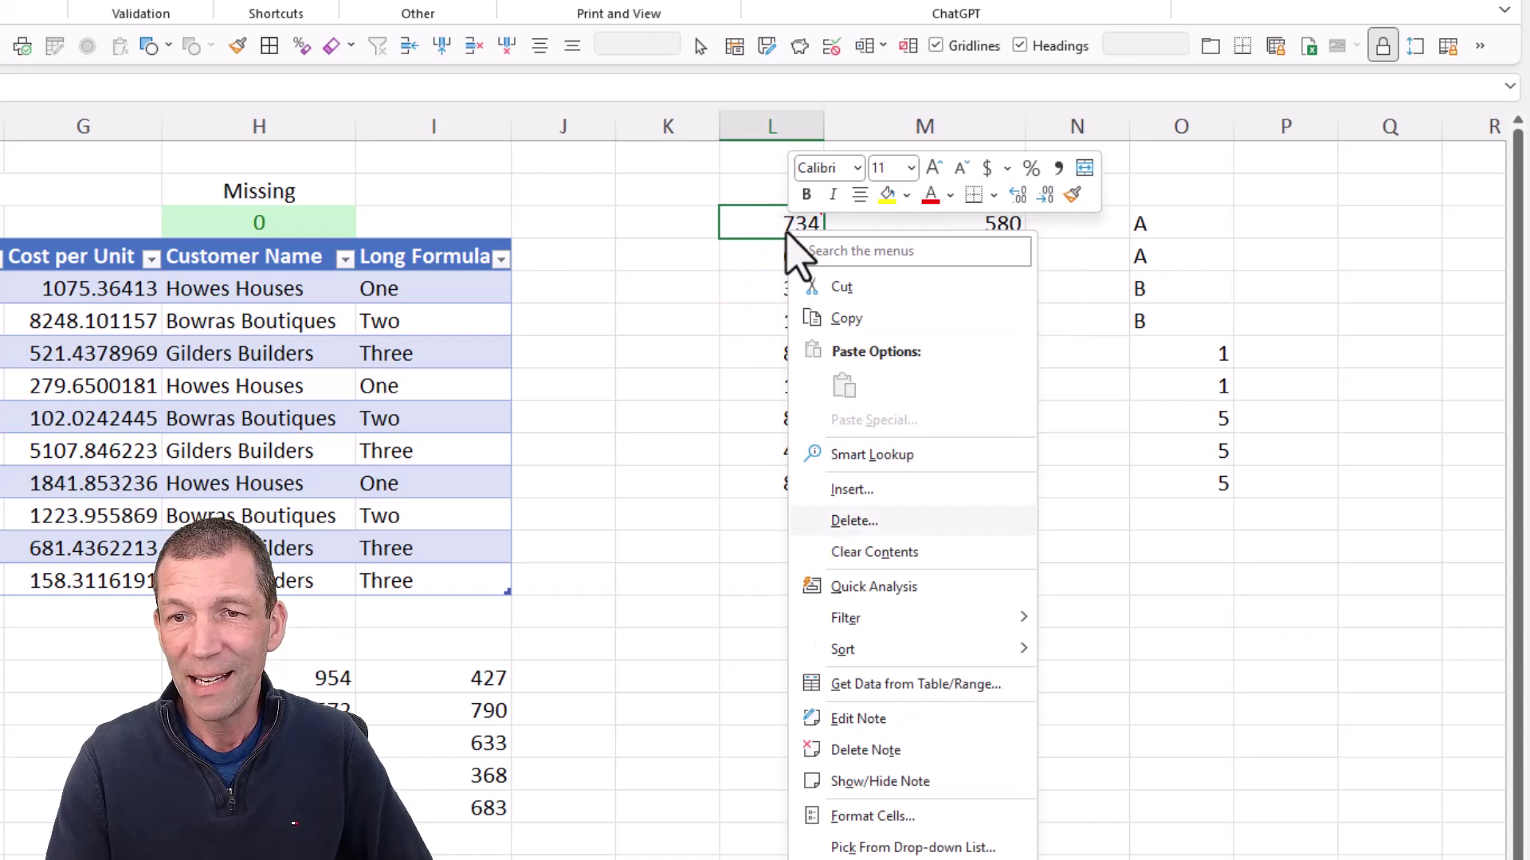
click(852, 719)
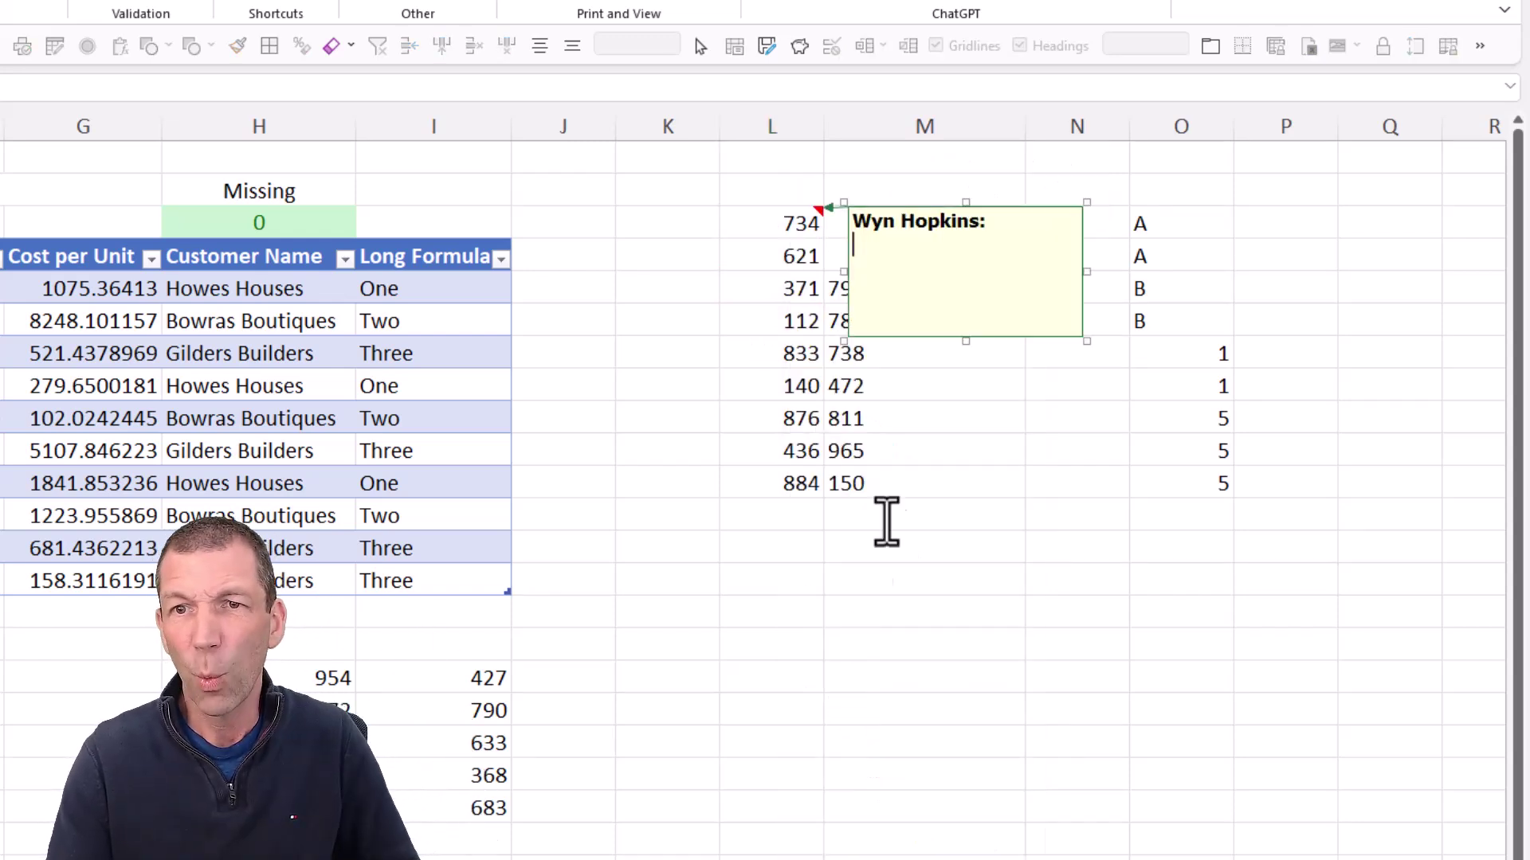
drag(921, 342, 1344, 639)
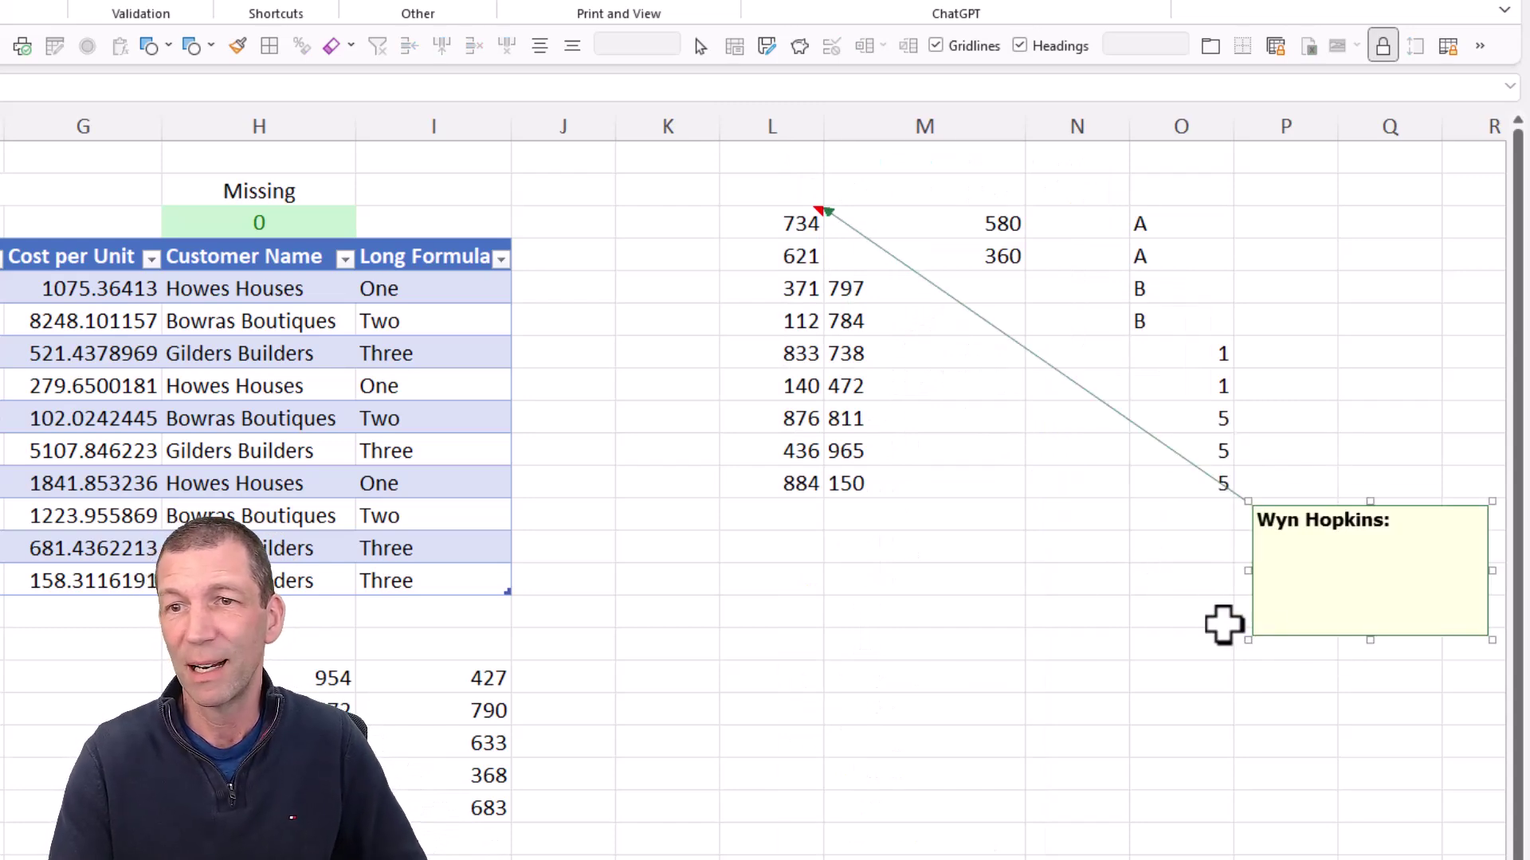
click(894, 570)
Run Reset Notes so the note sits beside its cell again.
click(797, 235)
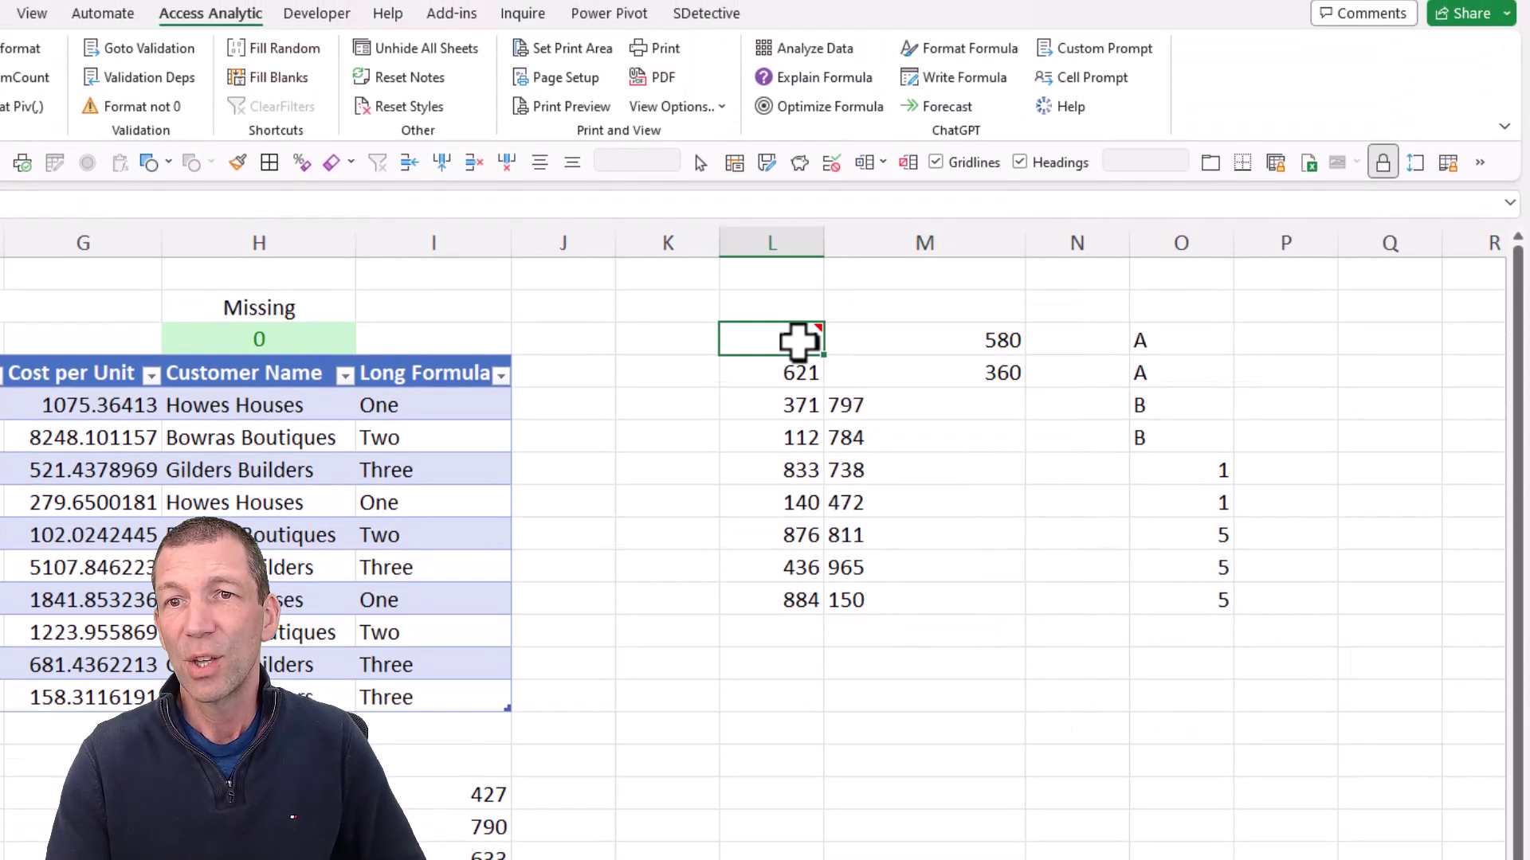
click(392, 88)
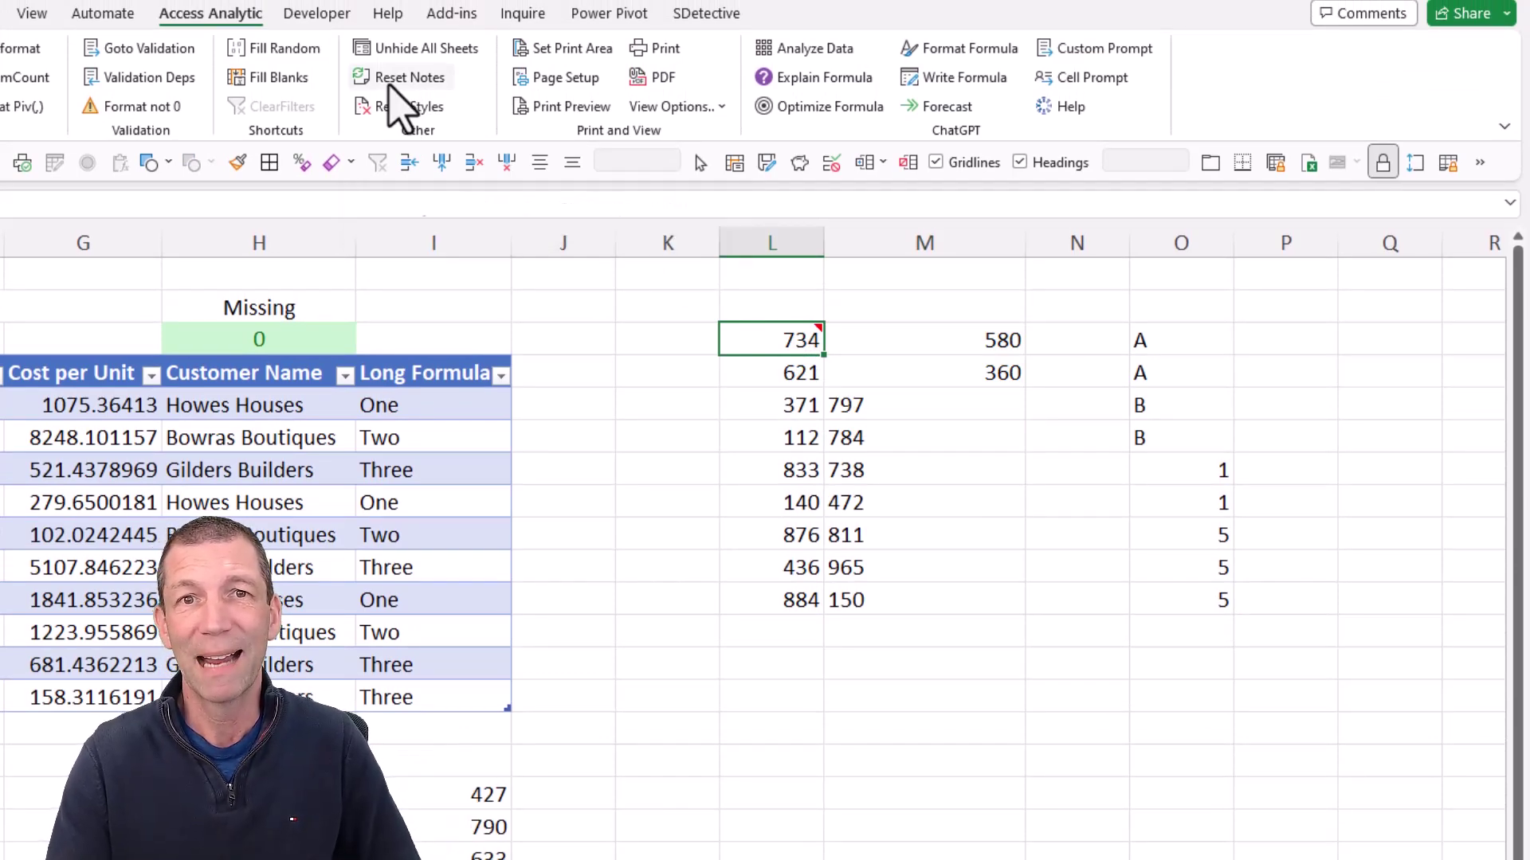
mouse_move(765, 322)
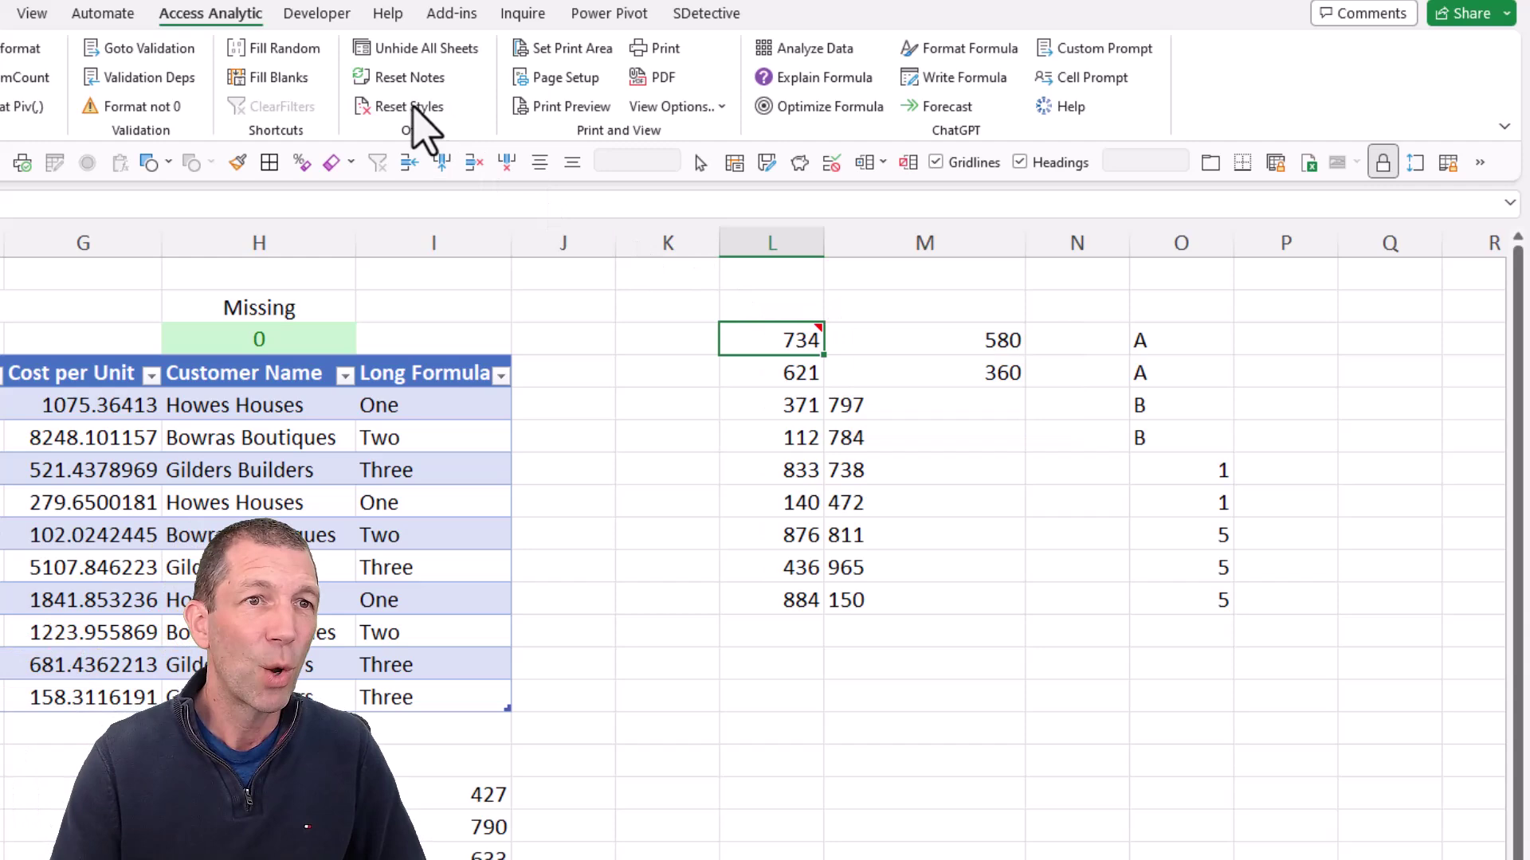
key(alt+h)
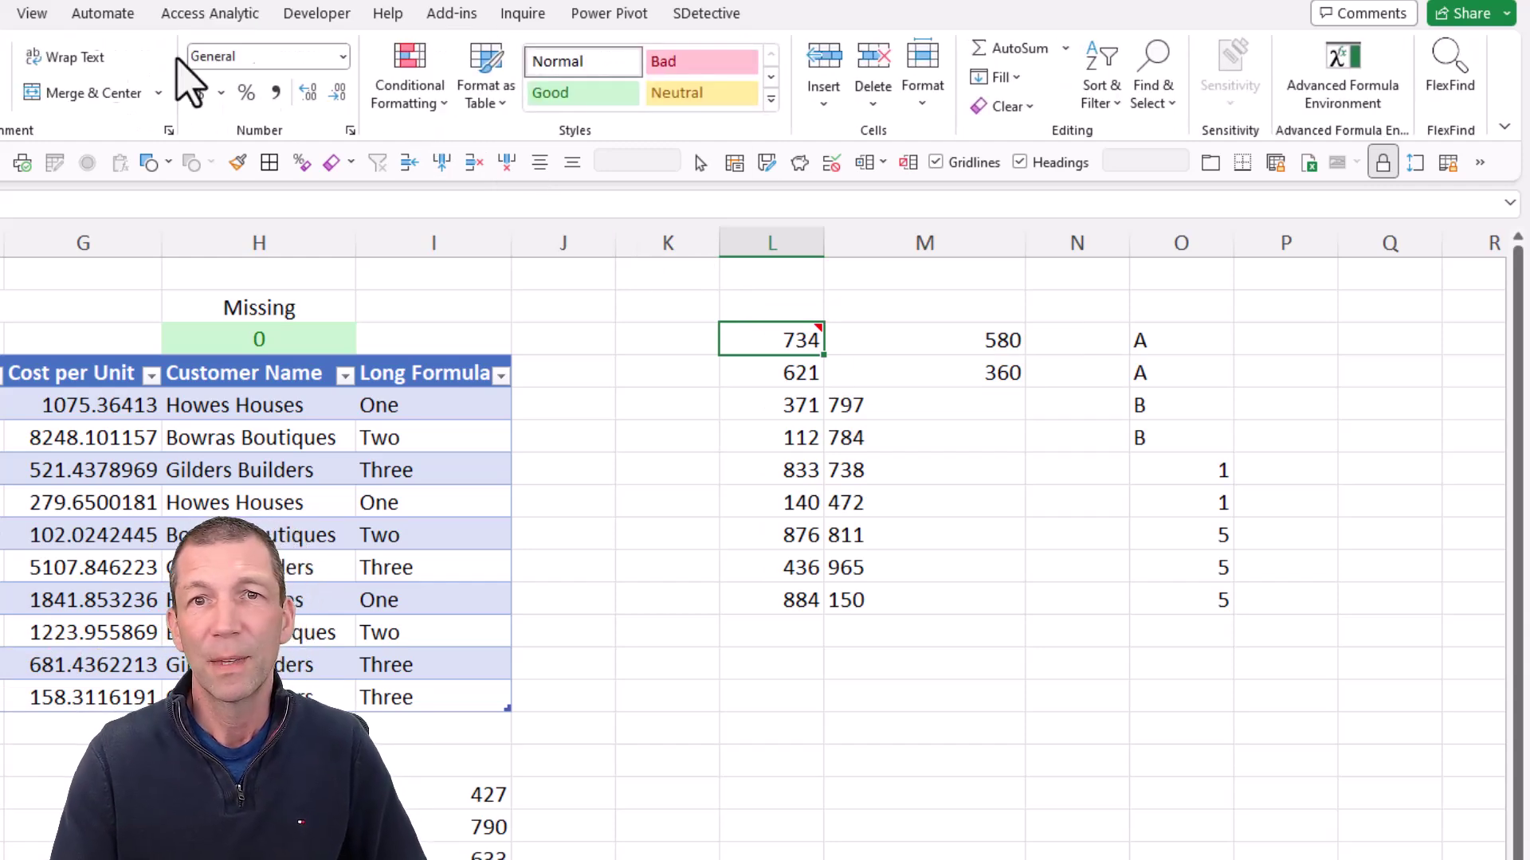
click(770, 100)
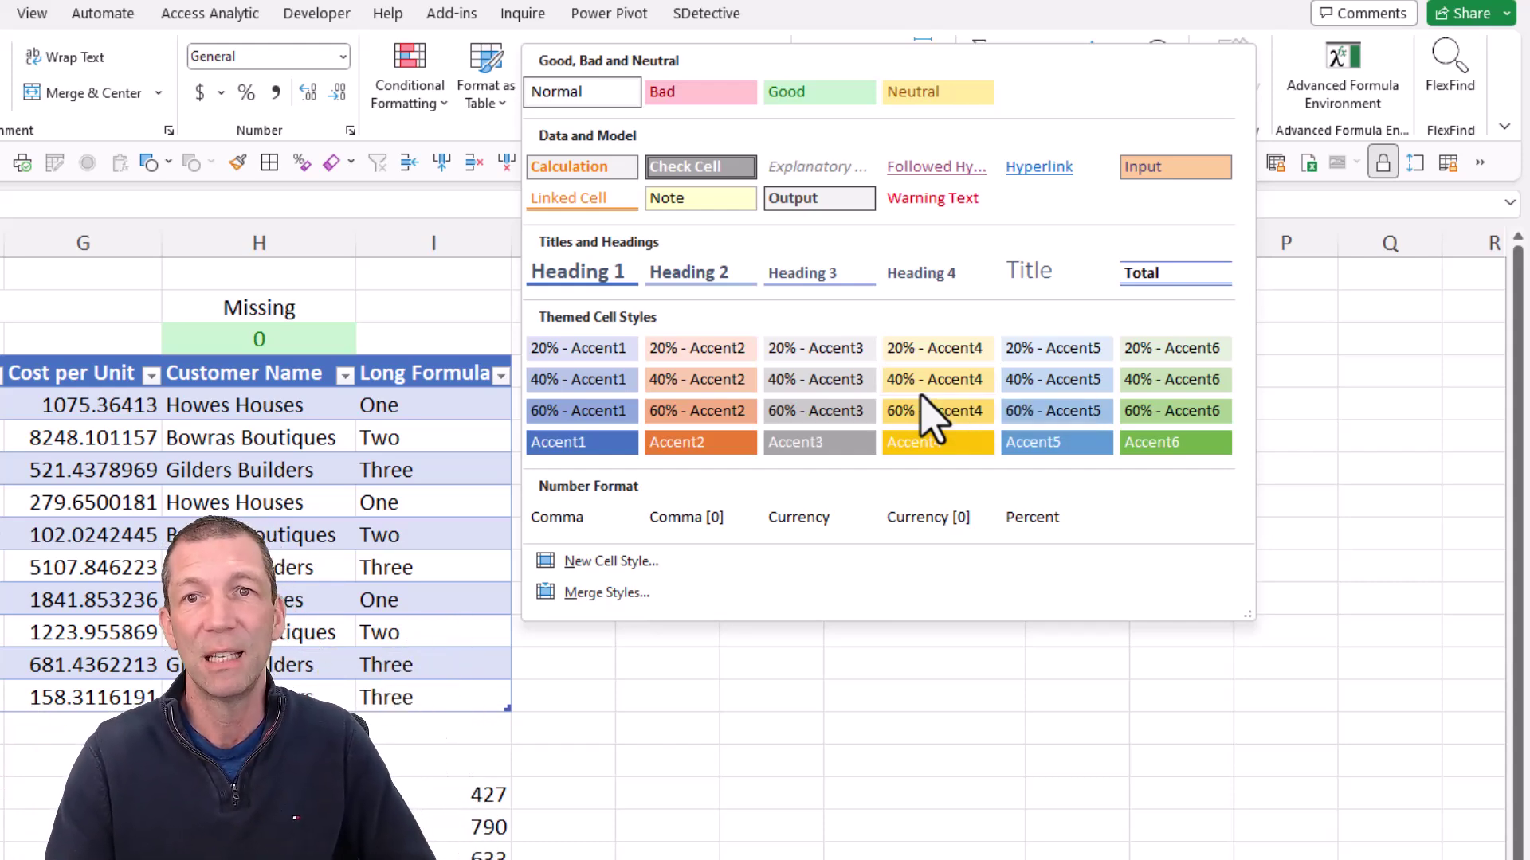
click(218, 16)
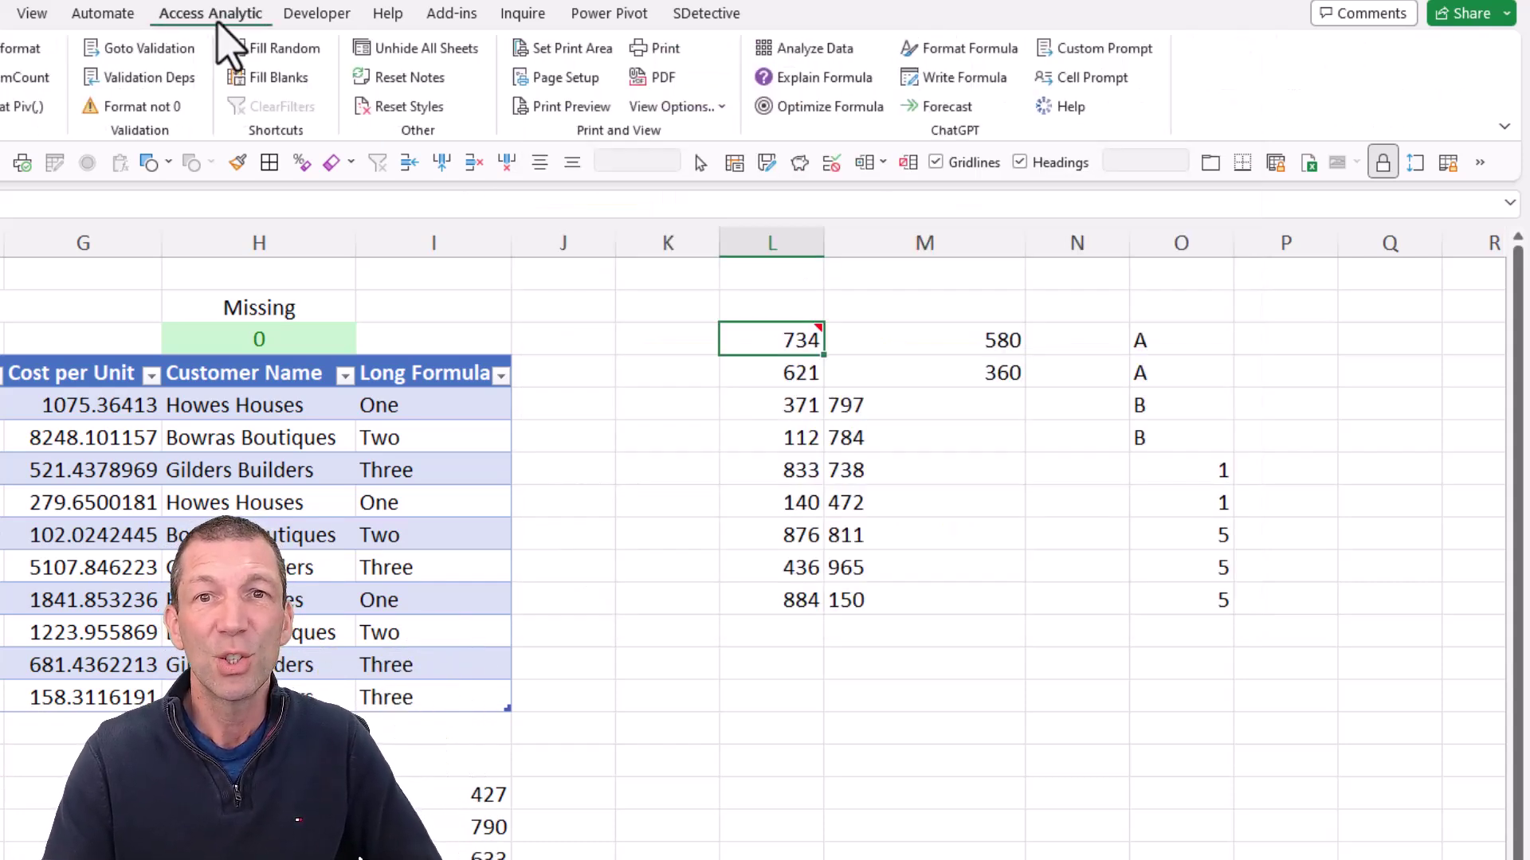
Turn on page-break outlines on the sales sheet from the Access Analytic View Options list.
click(705, 107)
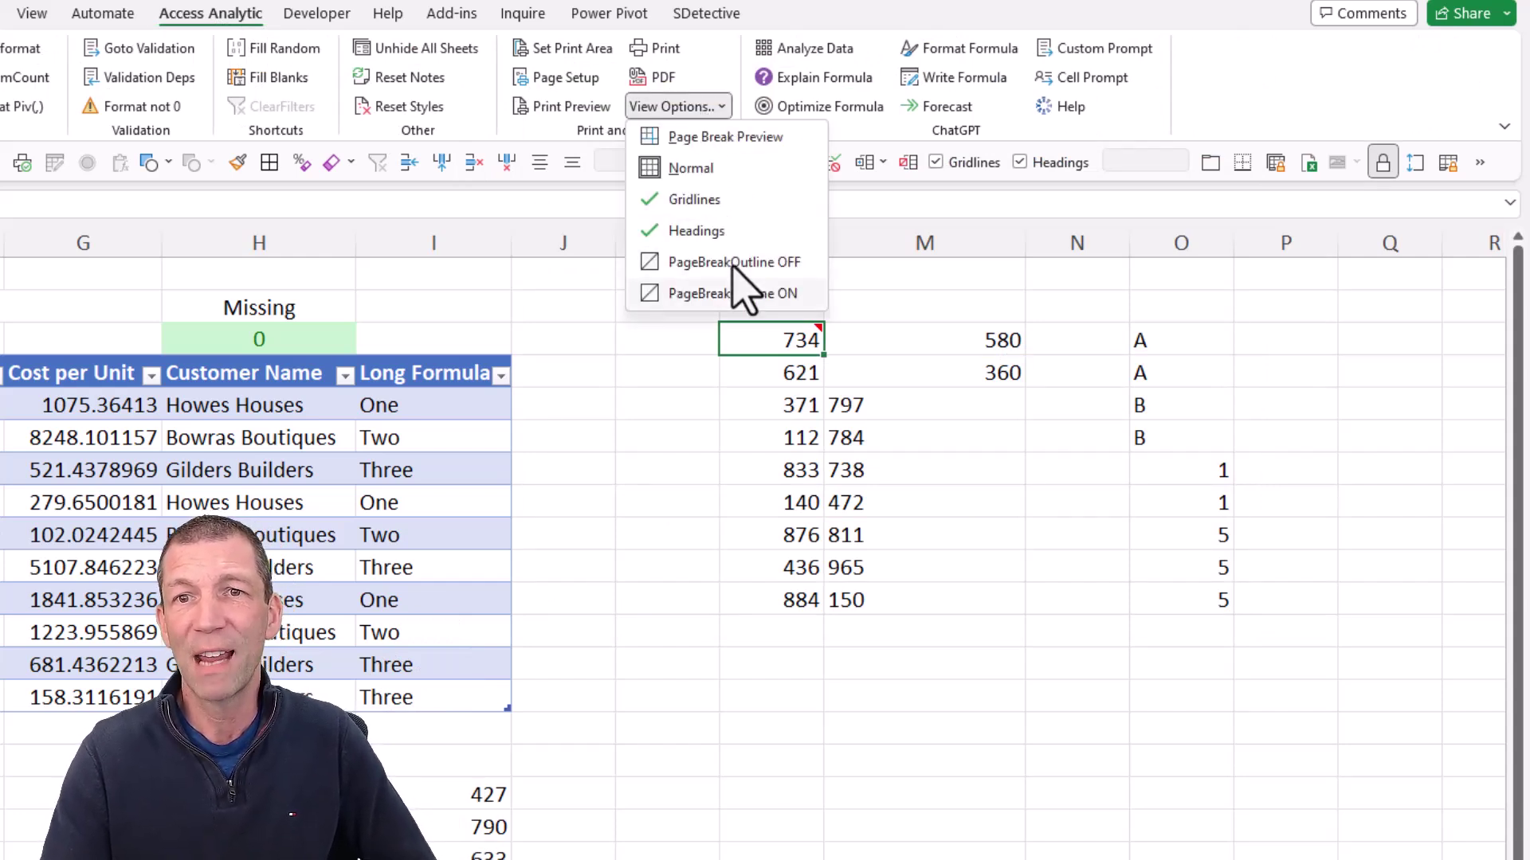
click(709, 268)
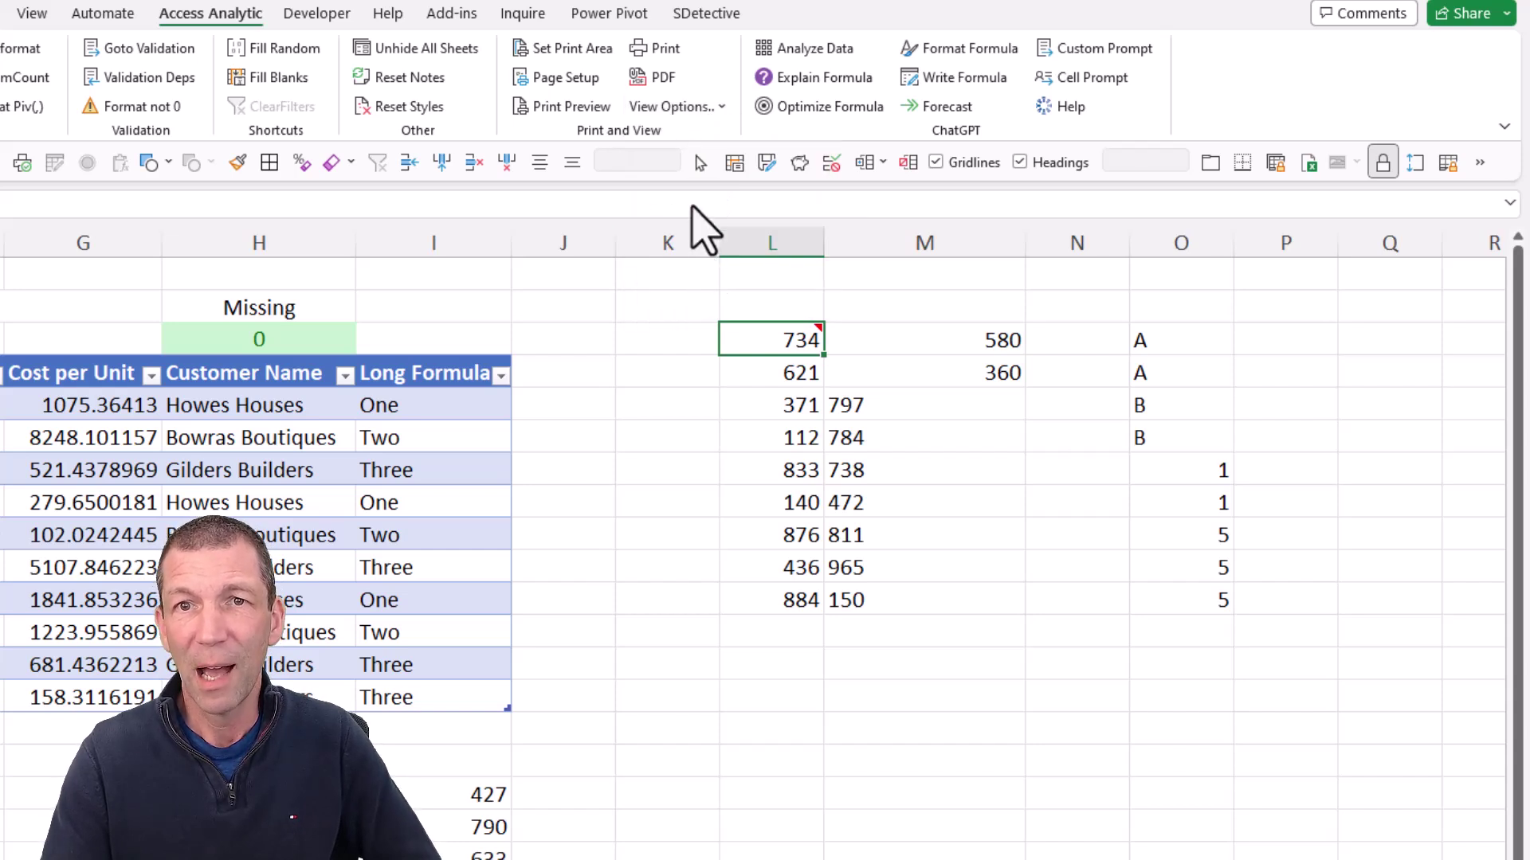
click(716, 108)
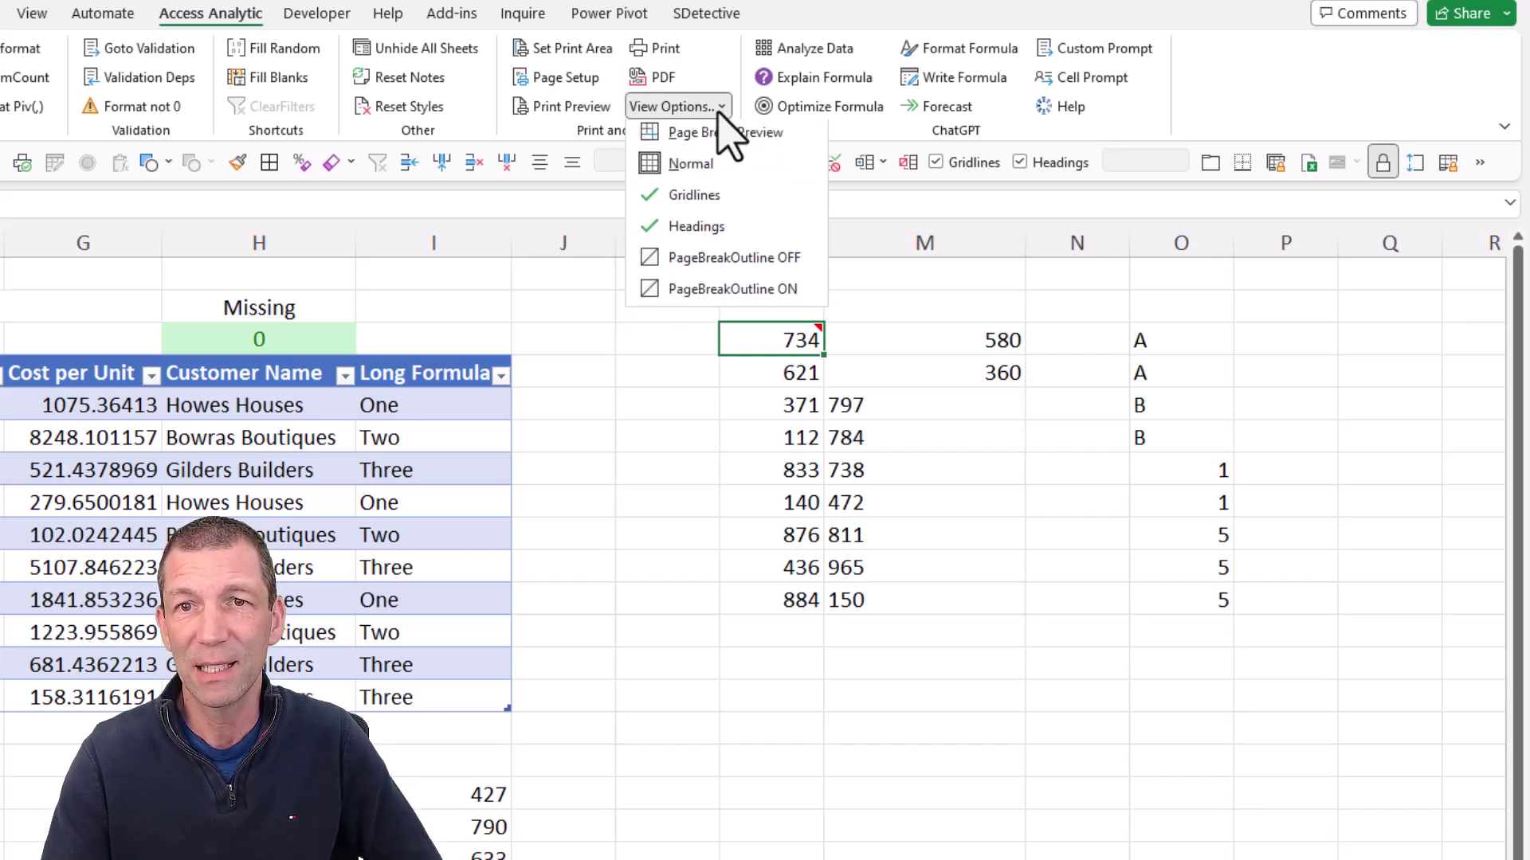
click(701, 288)
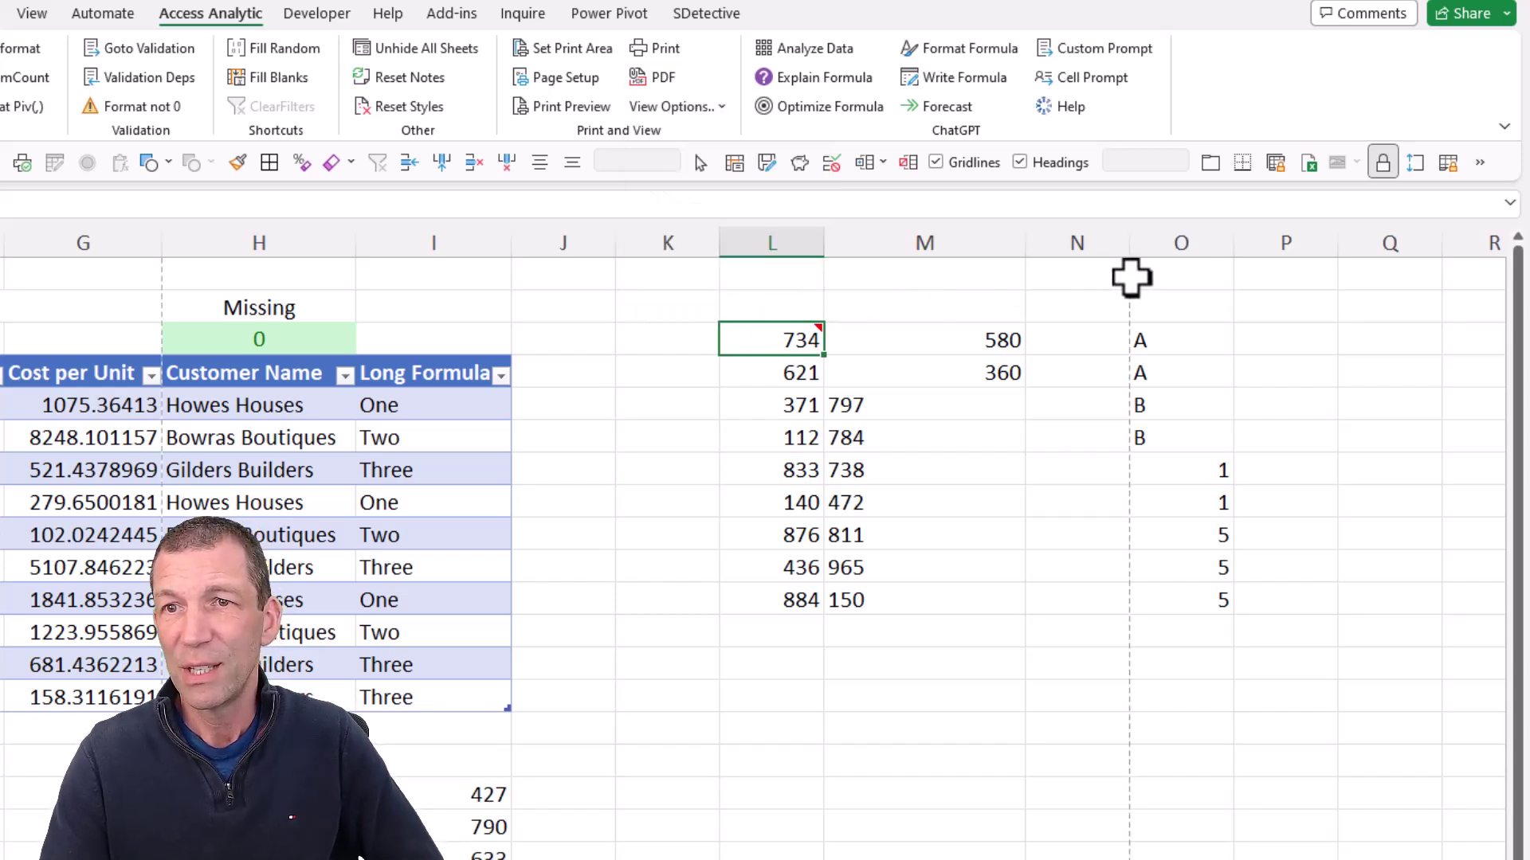
Select cell N11 and set PageBreakOutline OFF, leaving the sheet display options unchanged.
drag(1131, 277, 1079, 601)
click(1079, 601)
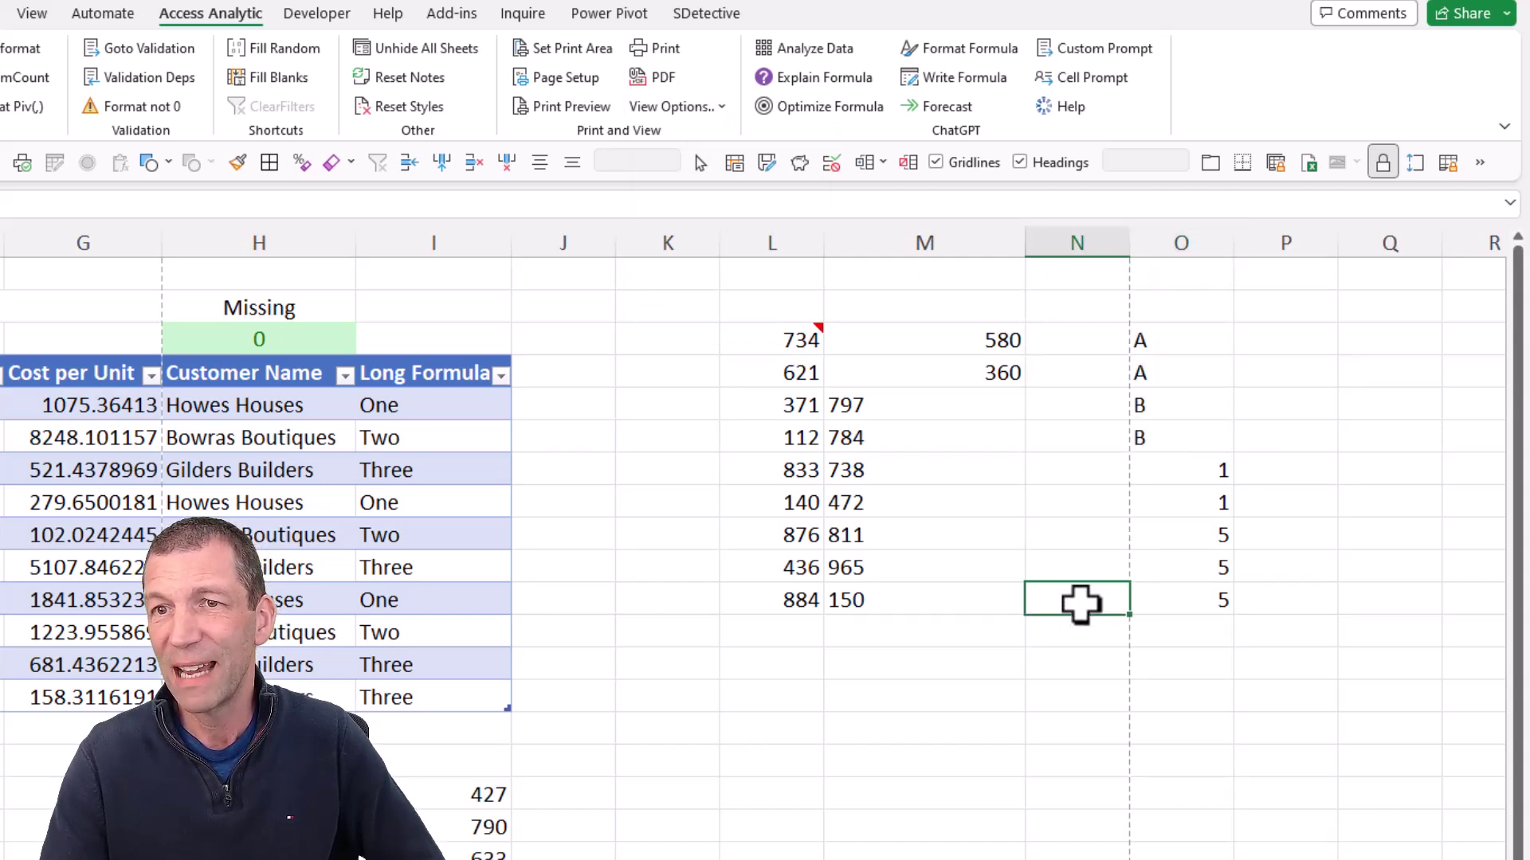
click(681, 106)
click(717, 287)
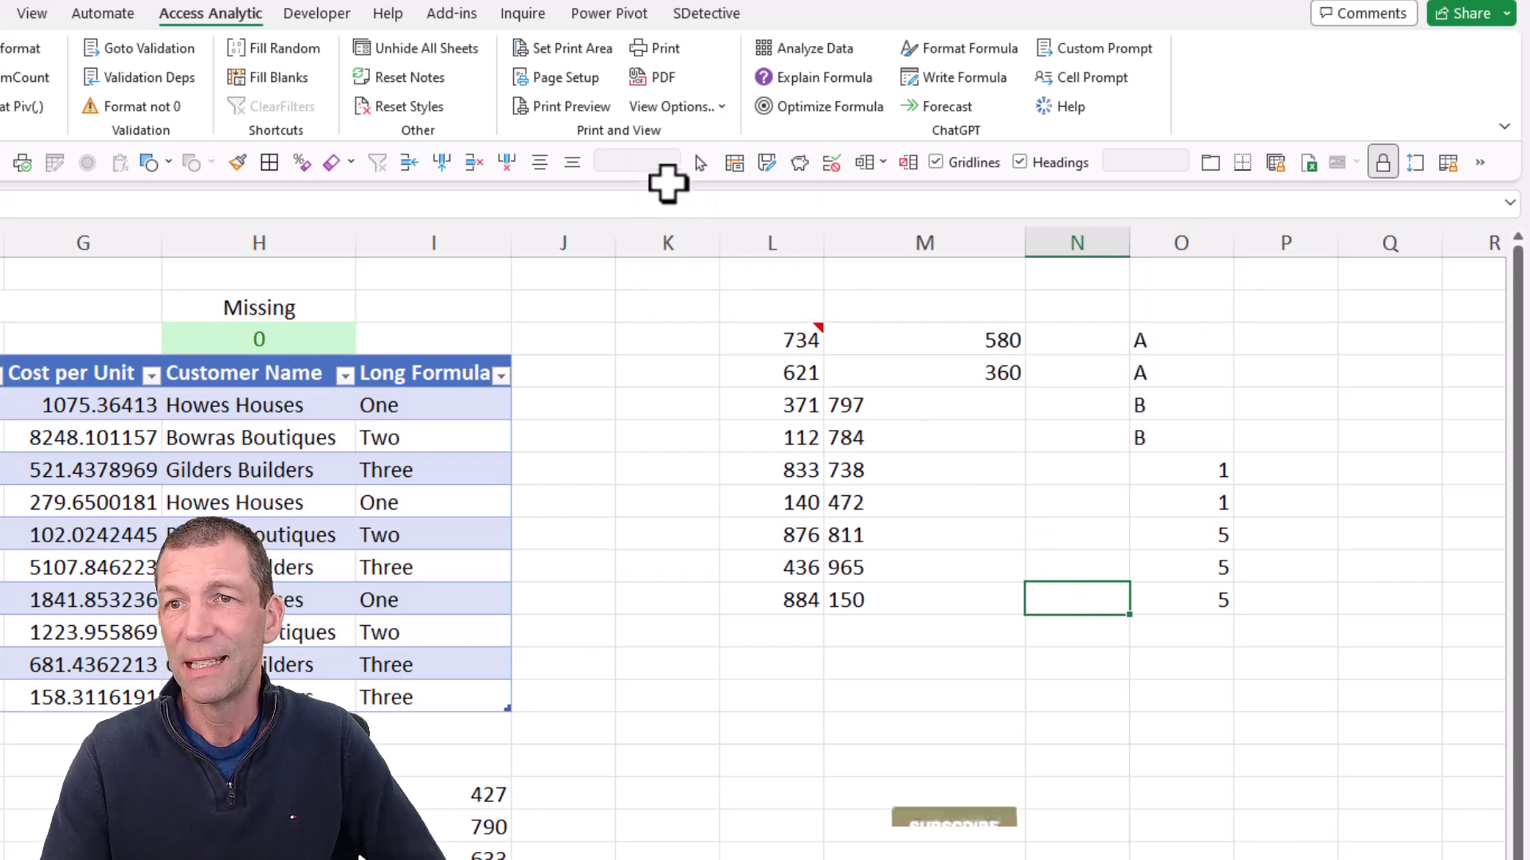
click(634, 106)
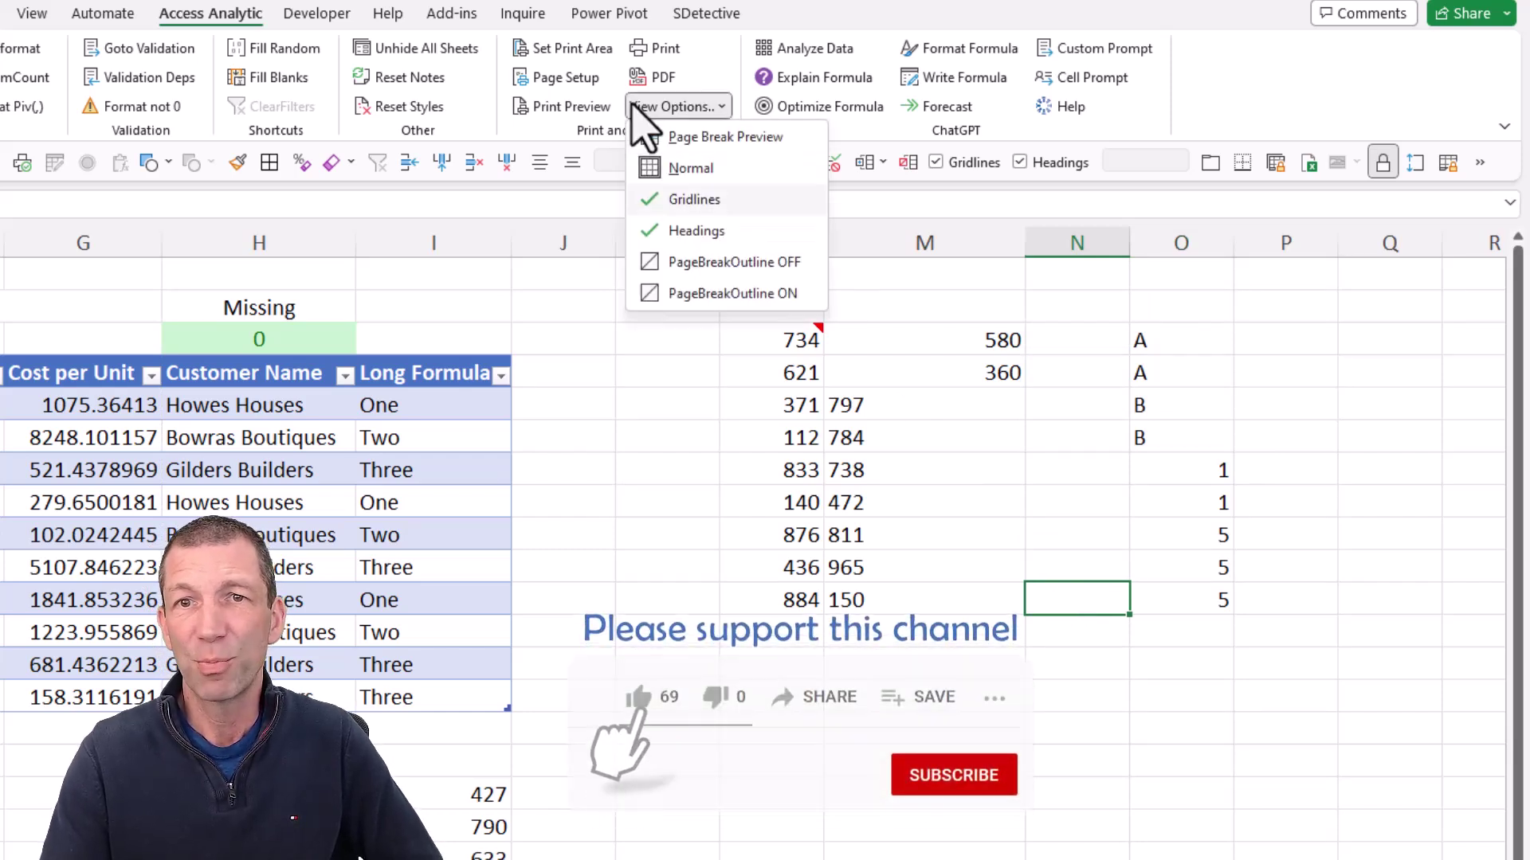
click(690, 358)
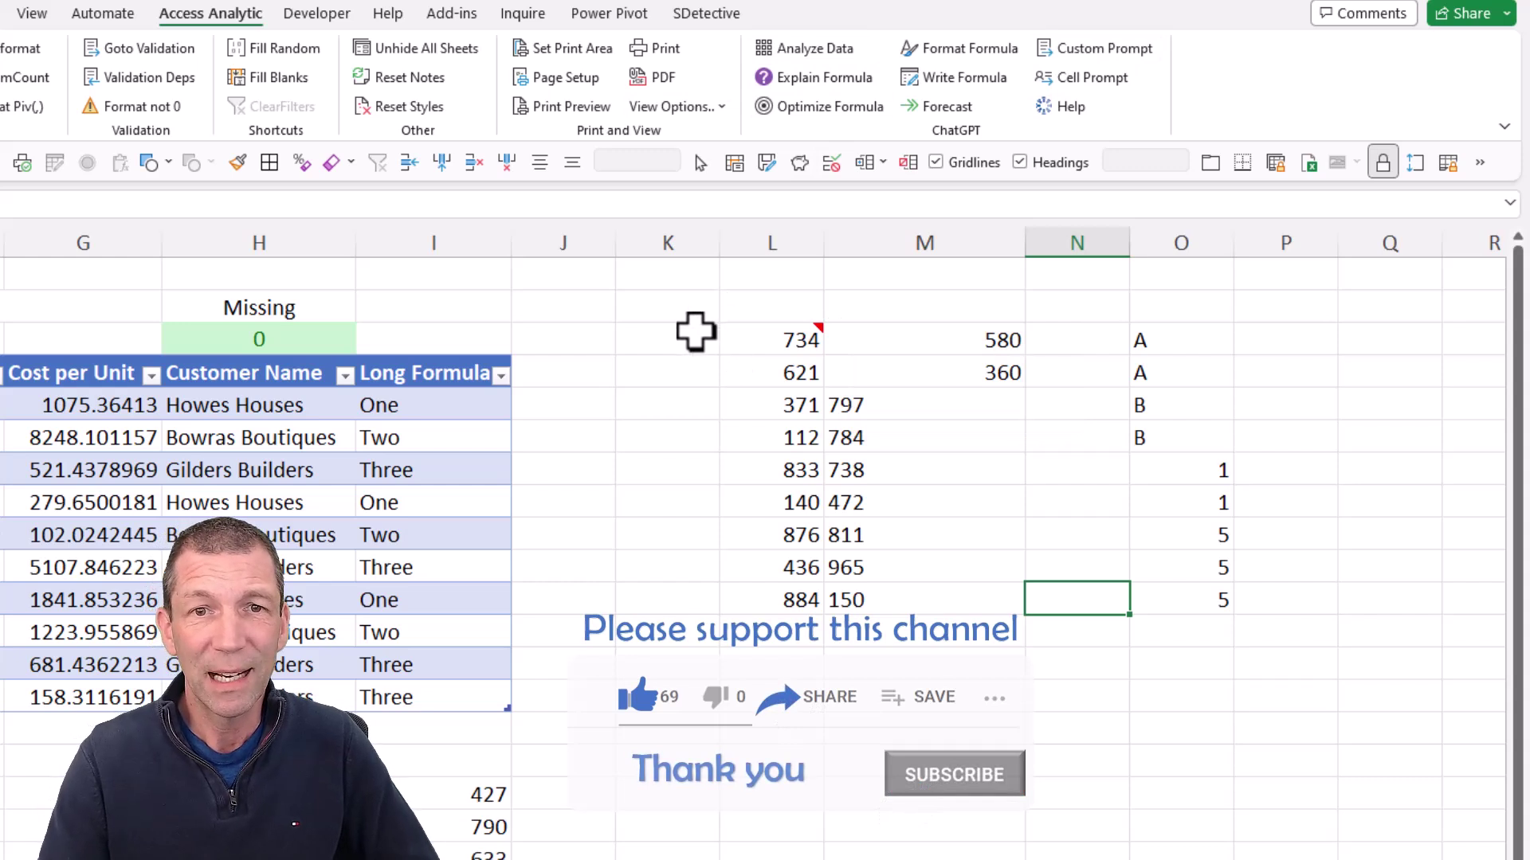
Have ChatGPT explain the Howes Houses XLOOKUP formula on a new sheet, then return to Sales Data.
click(294, 407)
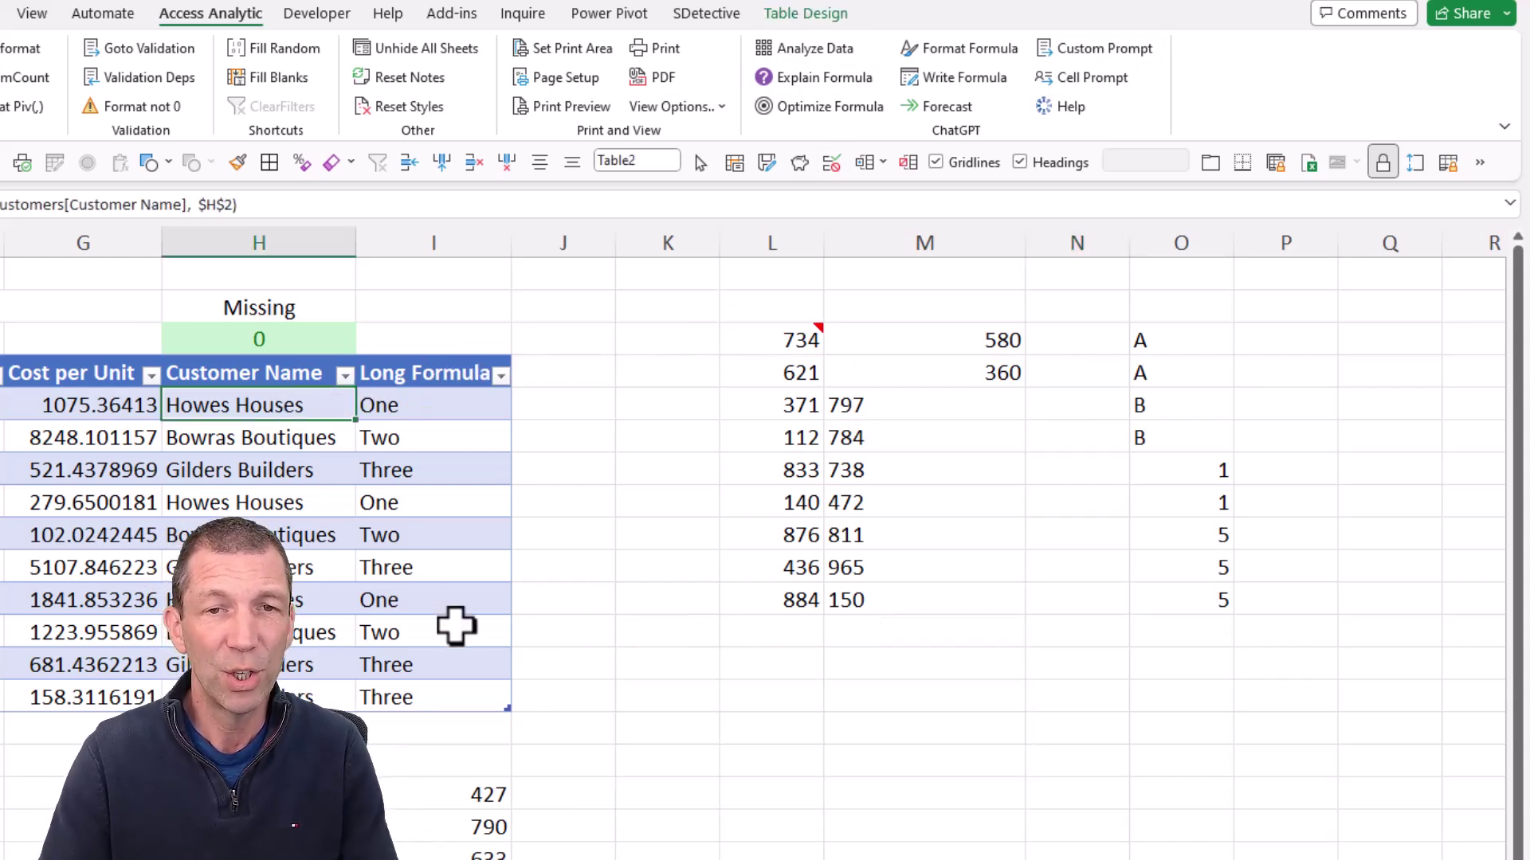
key(F2)
key(Escape)
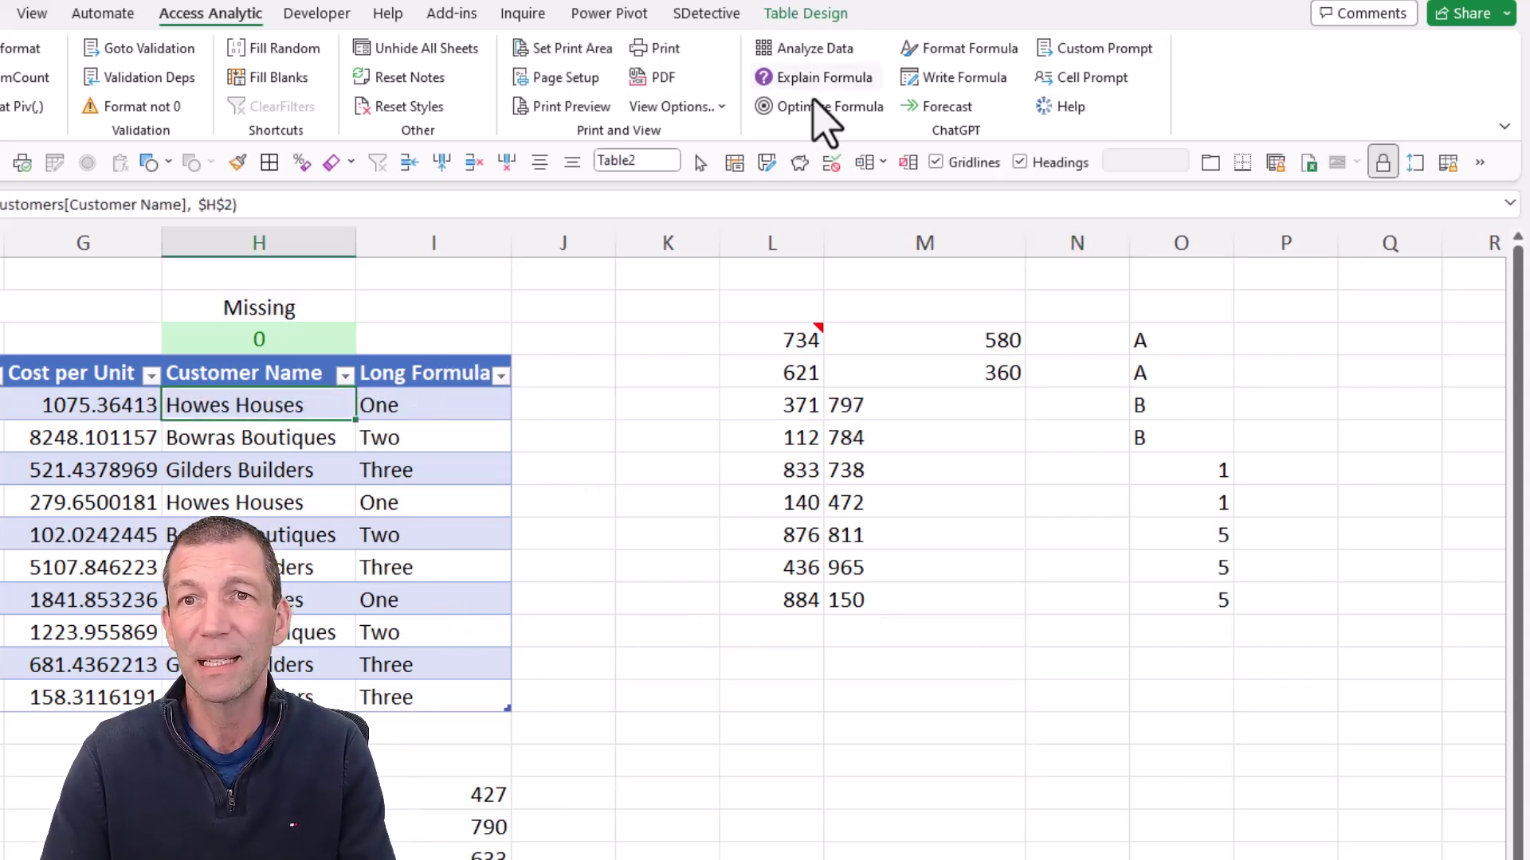
click(827, 78)
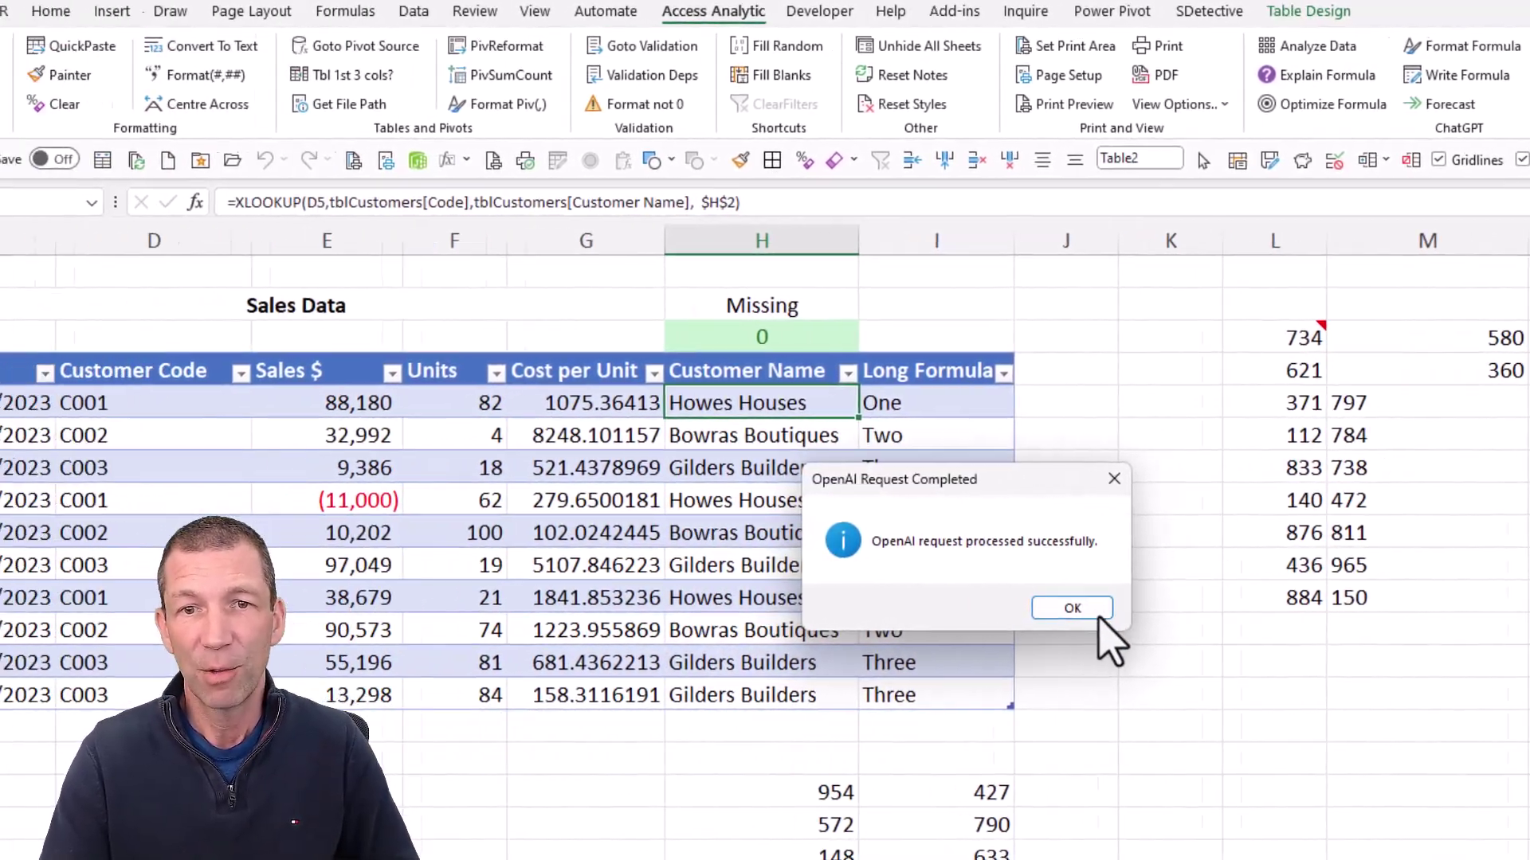
click(1072, 608)
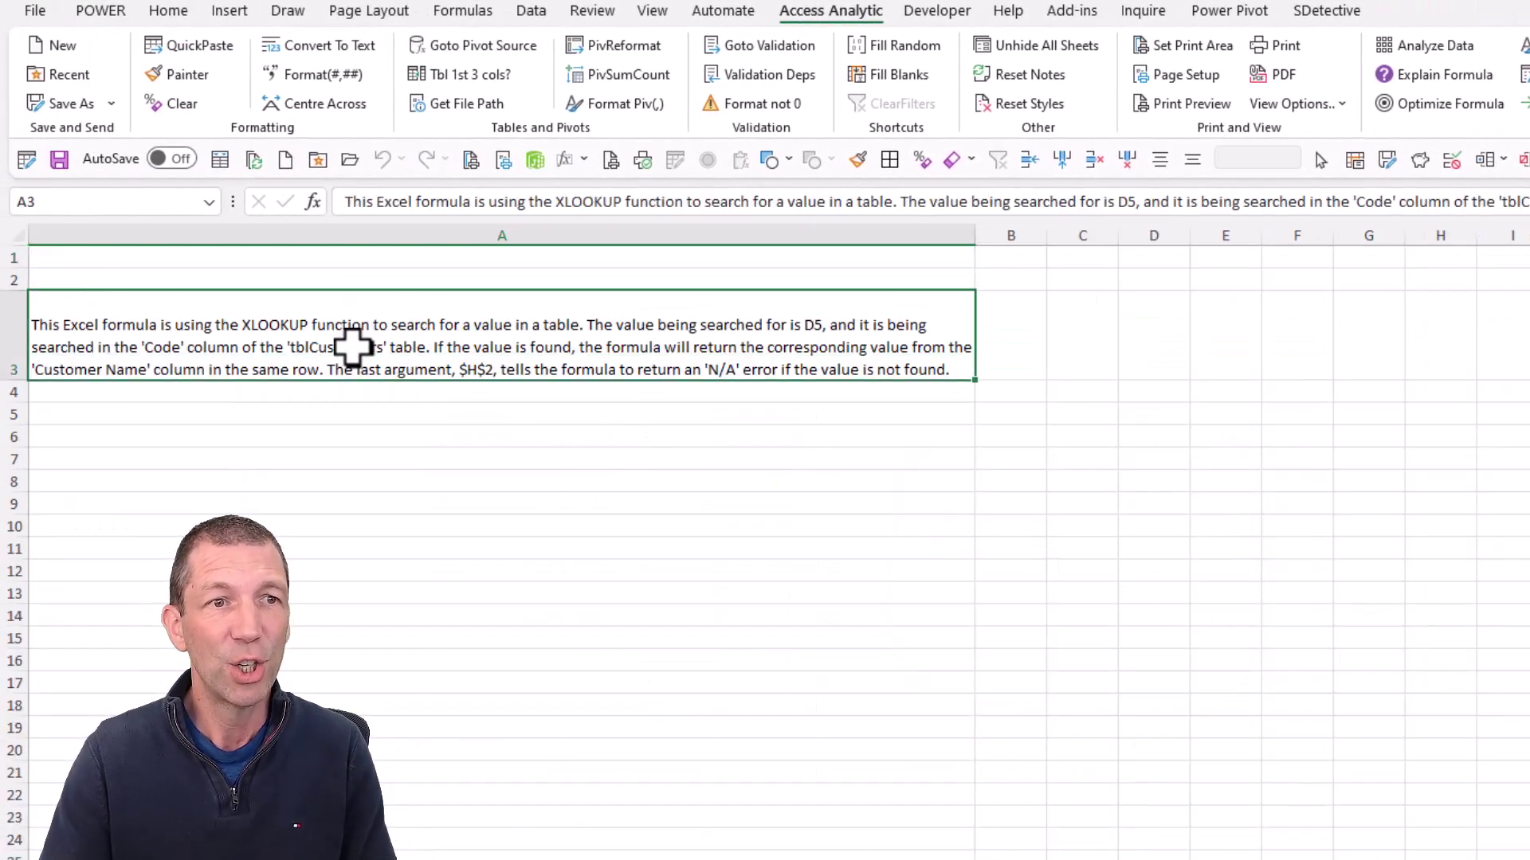
ctrl+scroll(477, 437, up, 2)
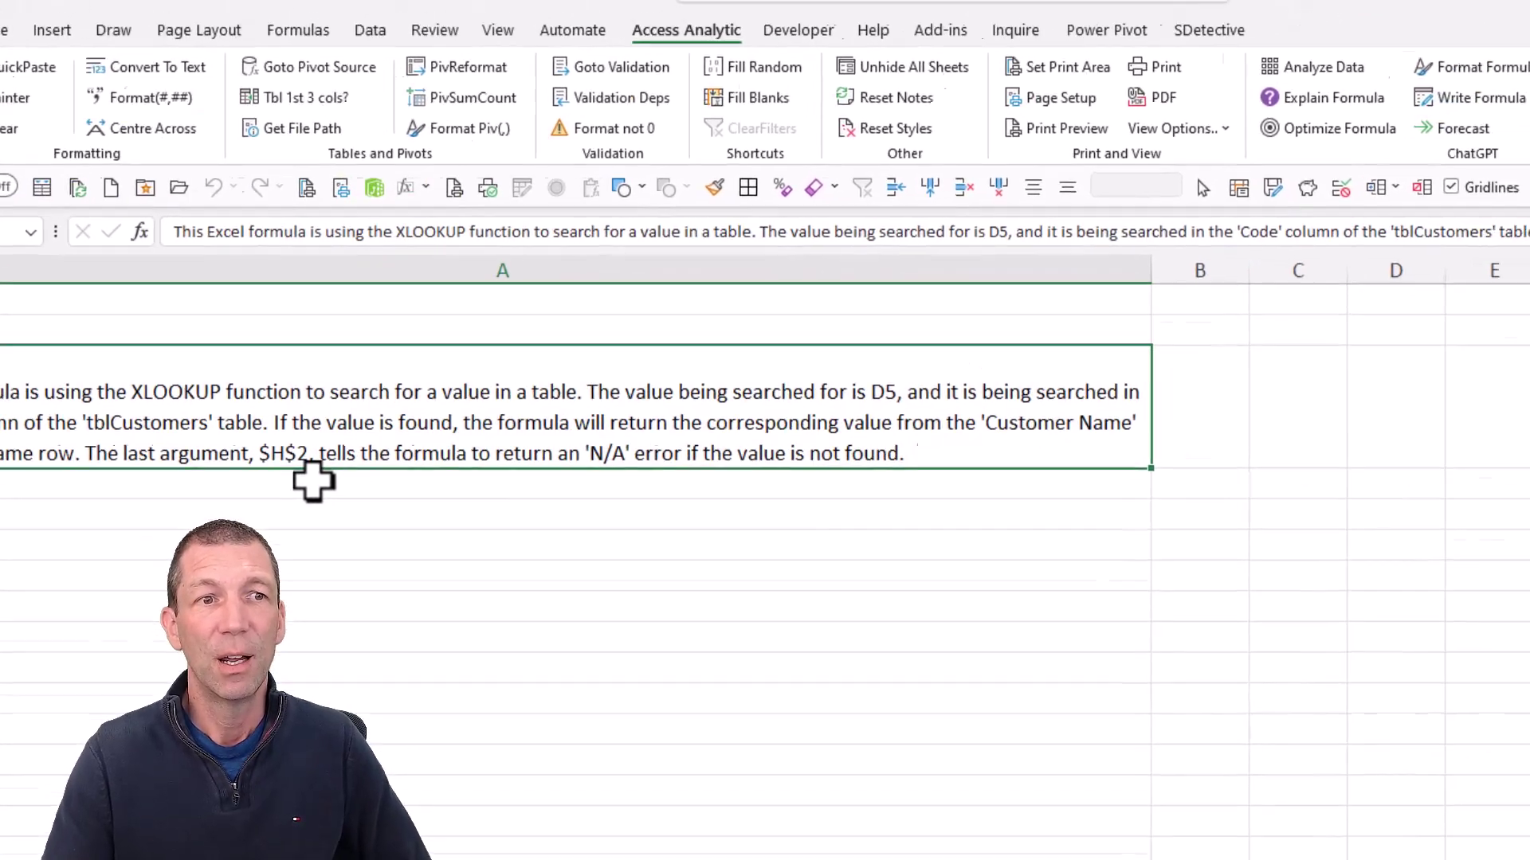
key(ctrl+Page_Up)
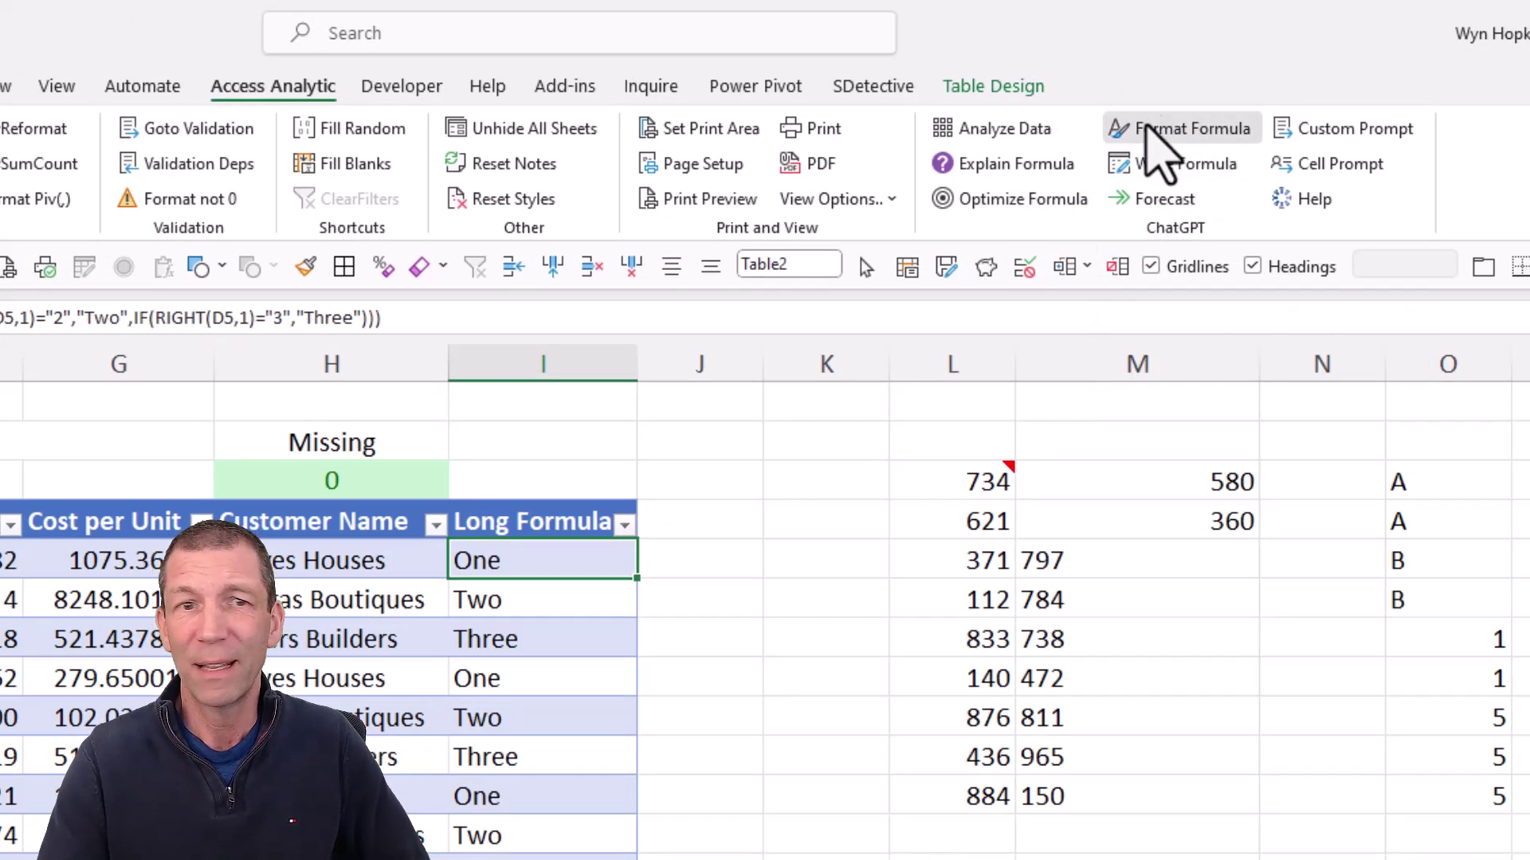
Run Format Formula on the Long Formula nested IF and accept the OpenAI completion message.
click(1163, 130)
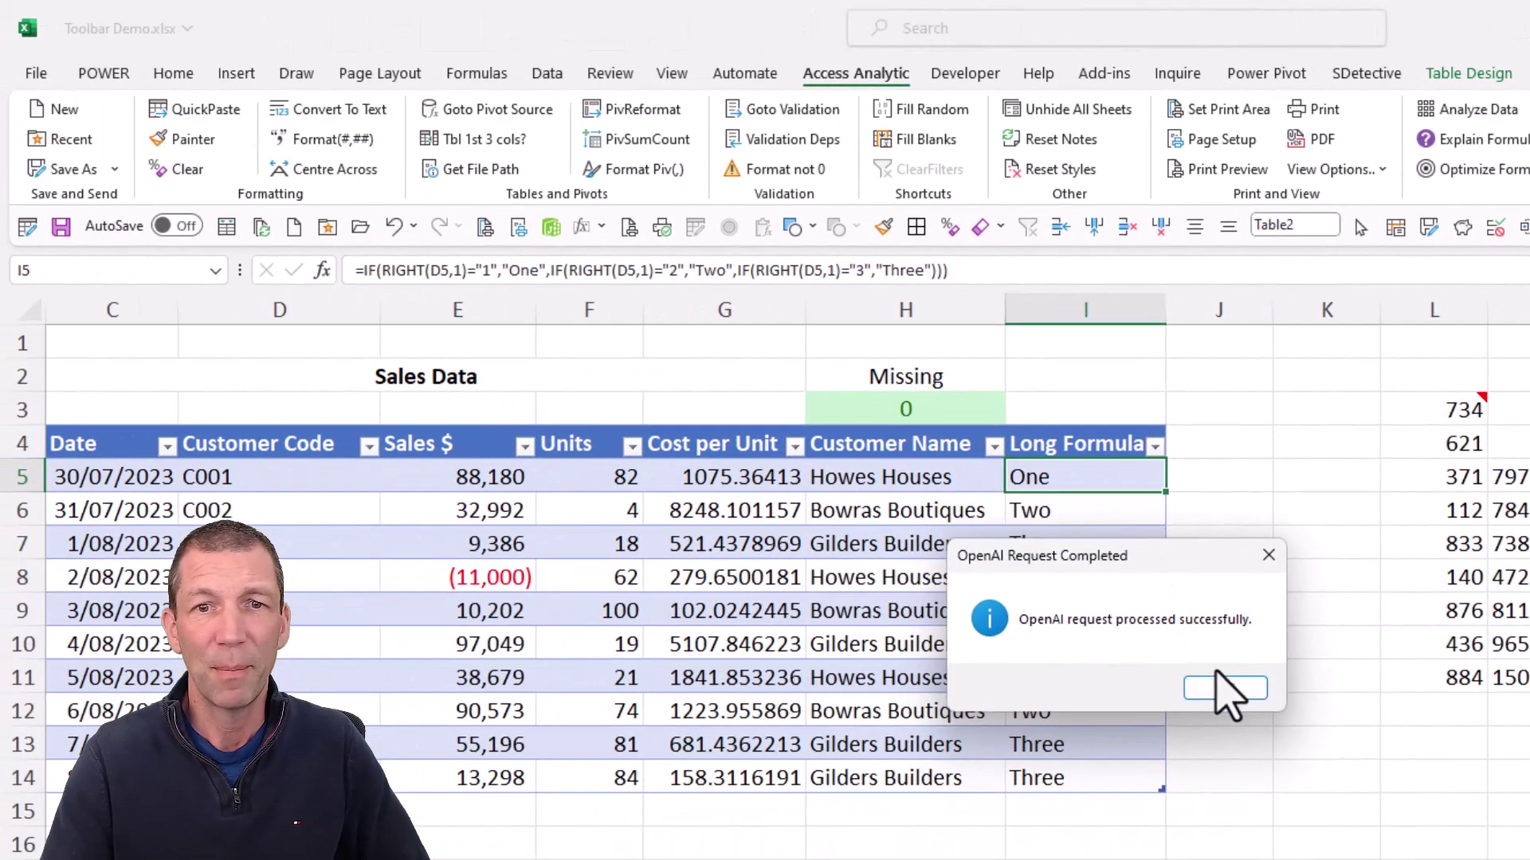
click(1226, 688)
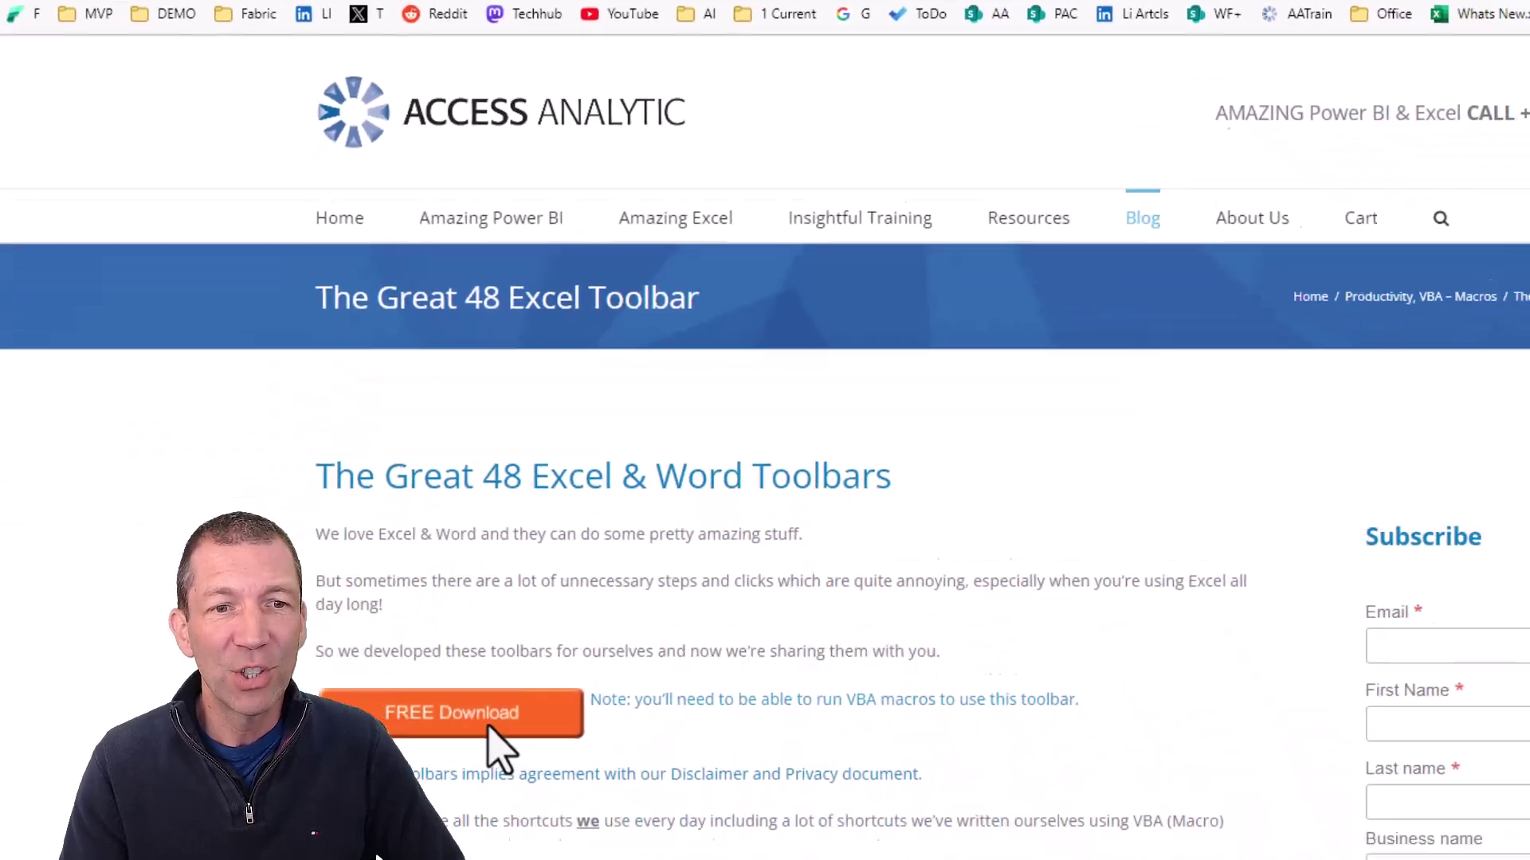
On The Great 48 Excel Toolbar page, use the orange FREE Download button.
scroll(517, 612, down, 6)
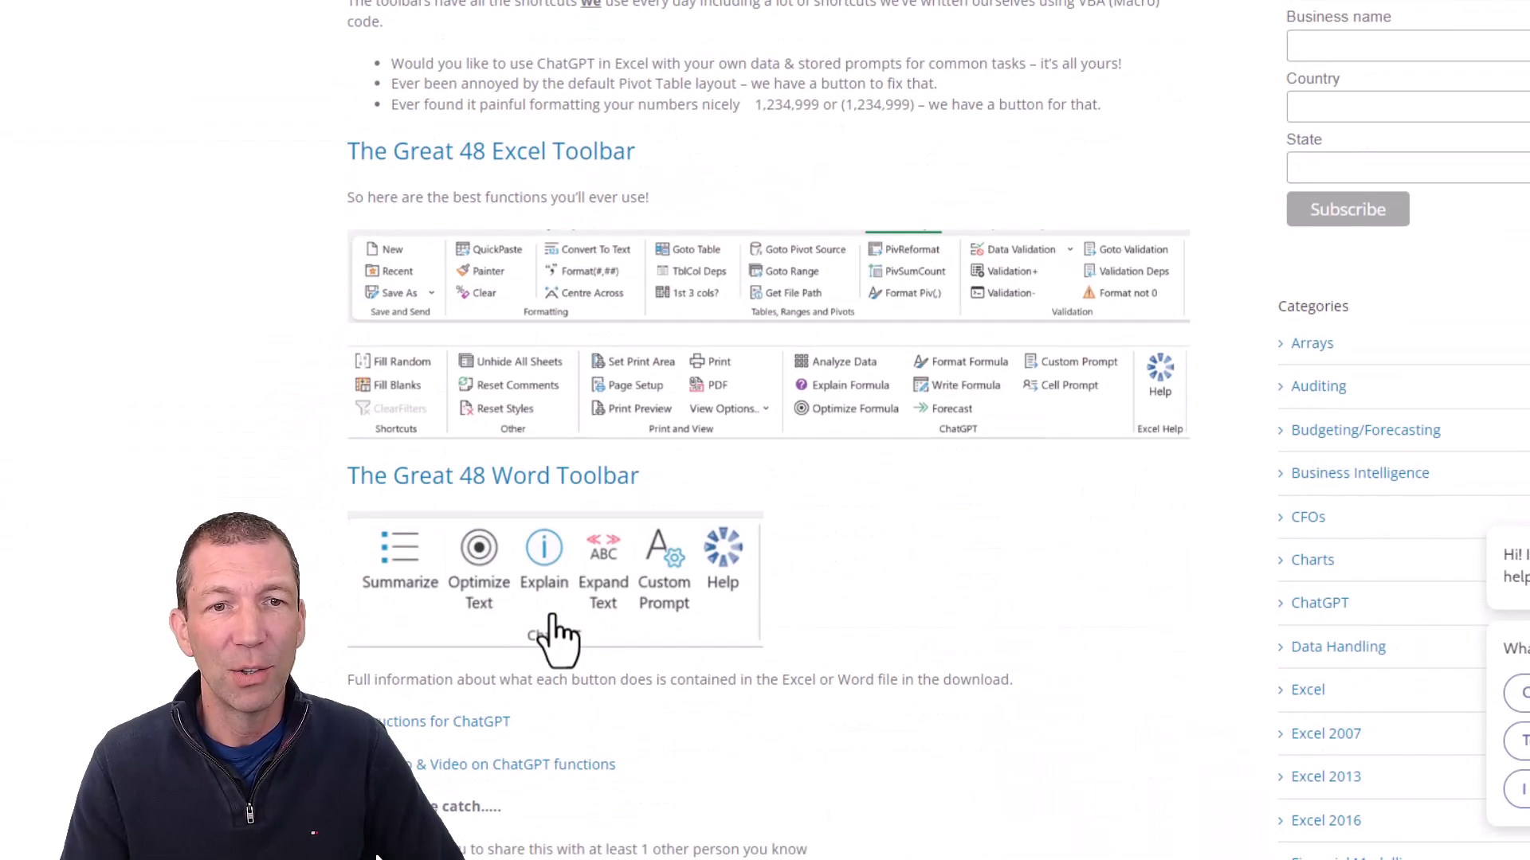
scroll(564, 423, up, 3)
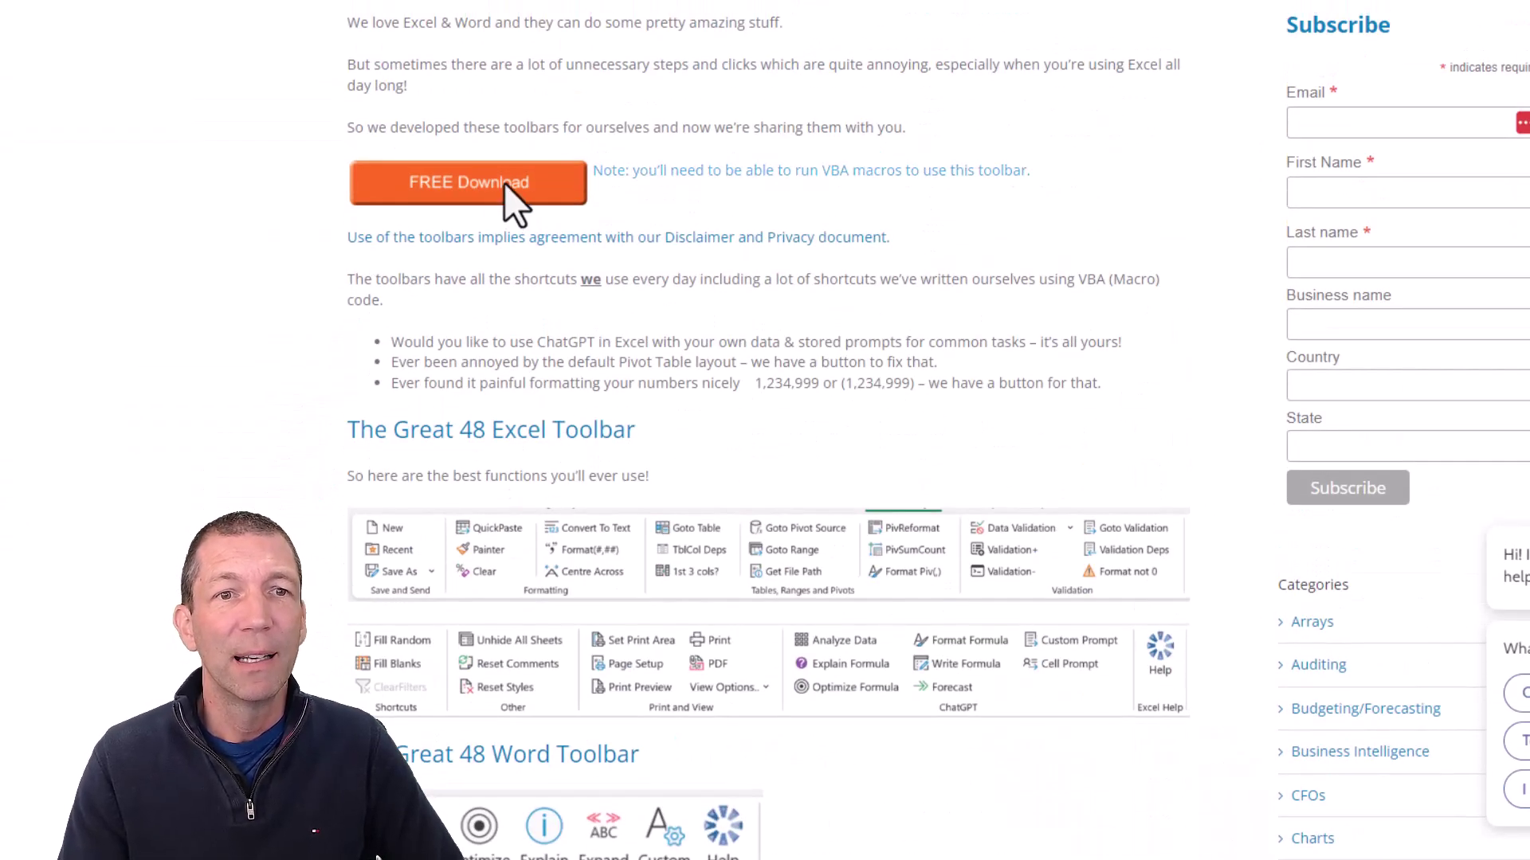
click(506, 183)
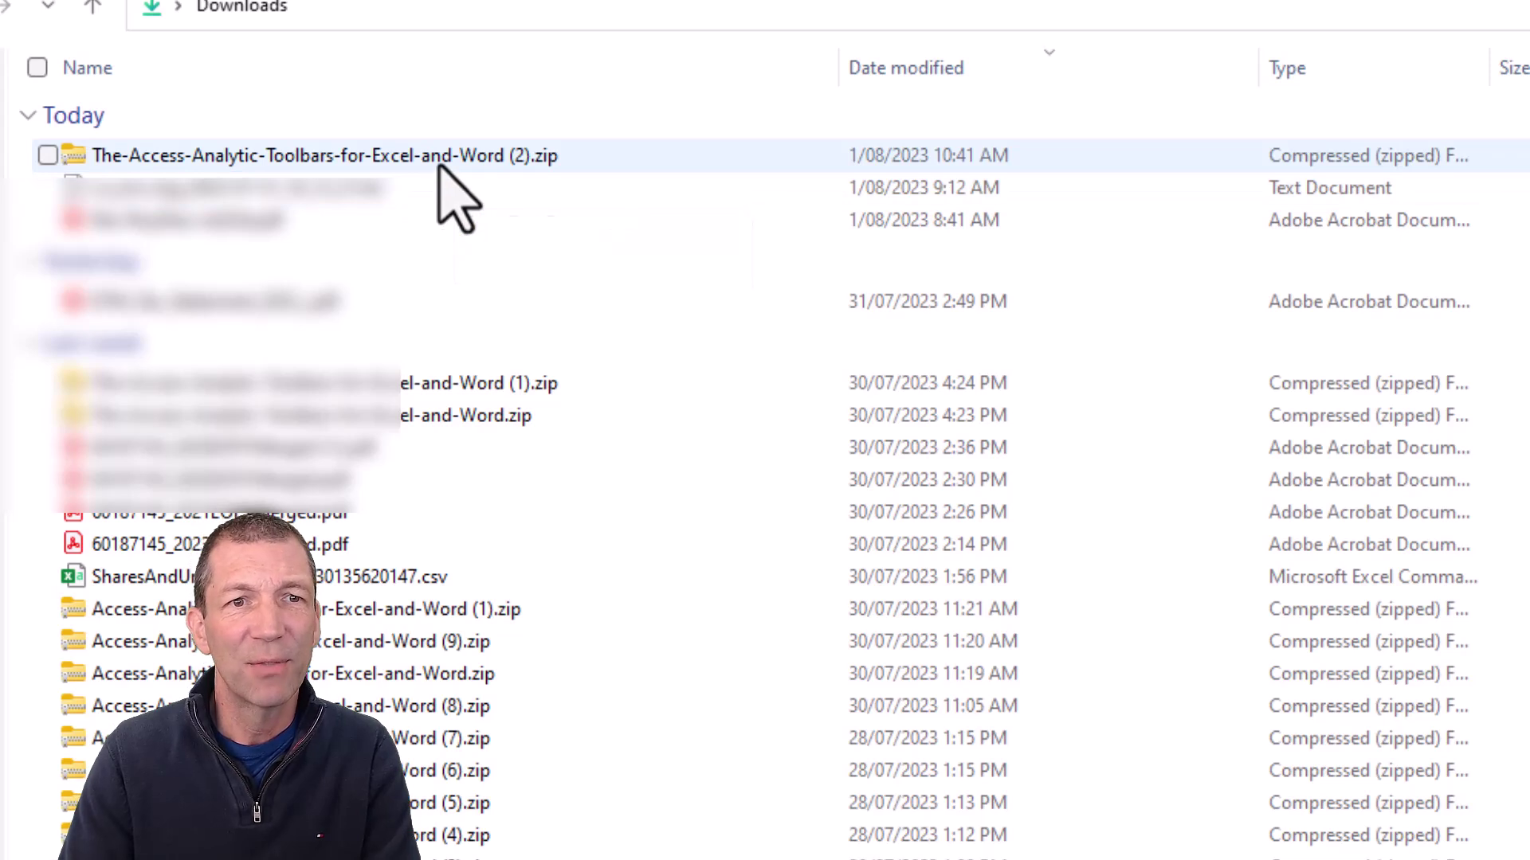
Extract The-Access-Analytic-Toolbars-for-Excel-and-Word (2).zip with 7-Zip into its suggested same-named folder.
click(526, 158)
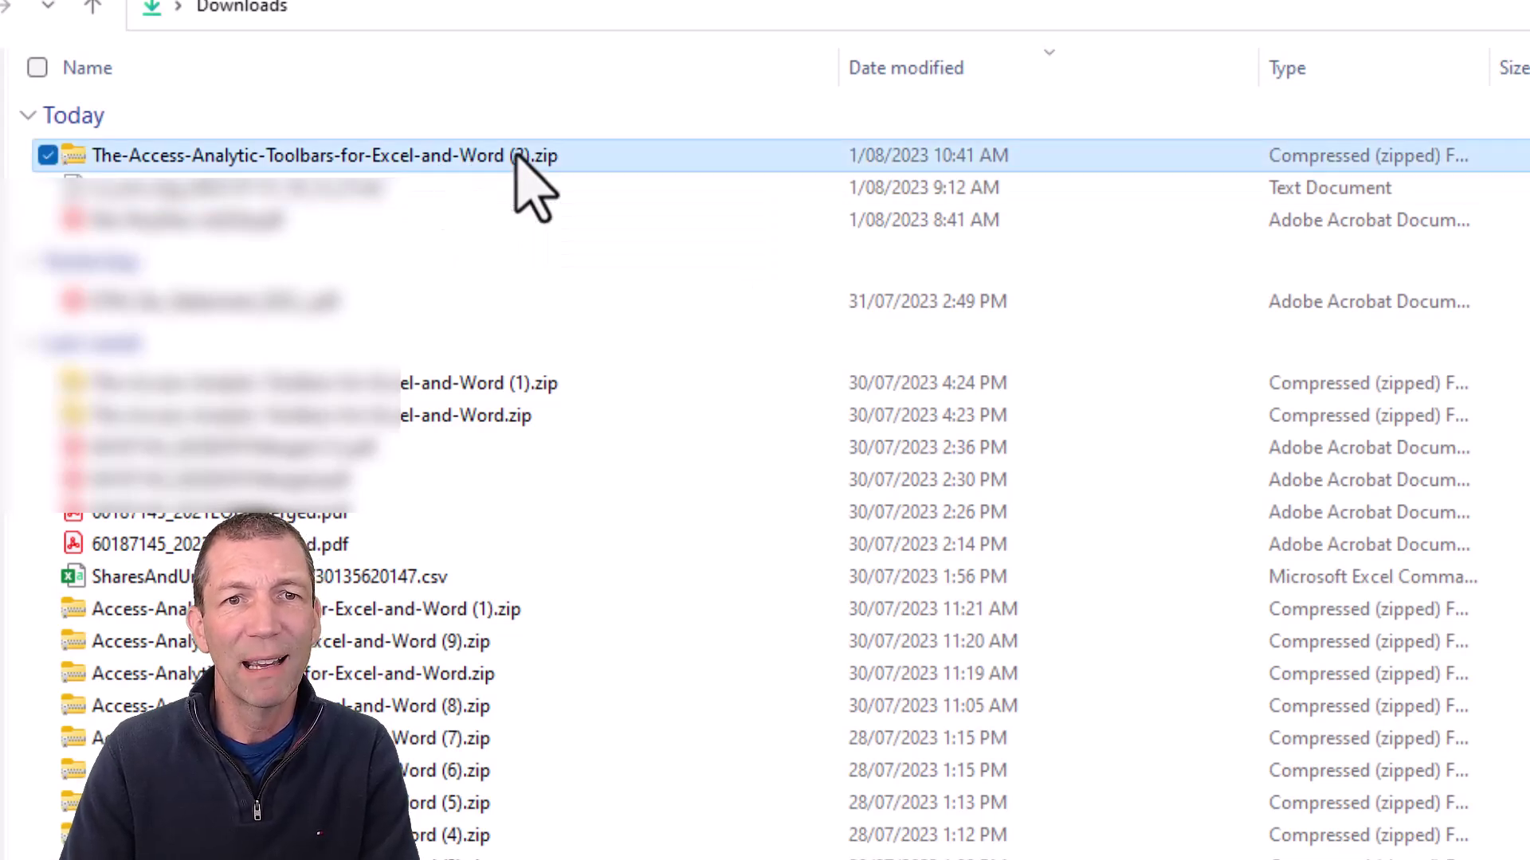
double_click(444, 157)
right_click(453, 157)
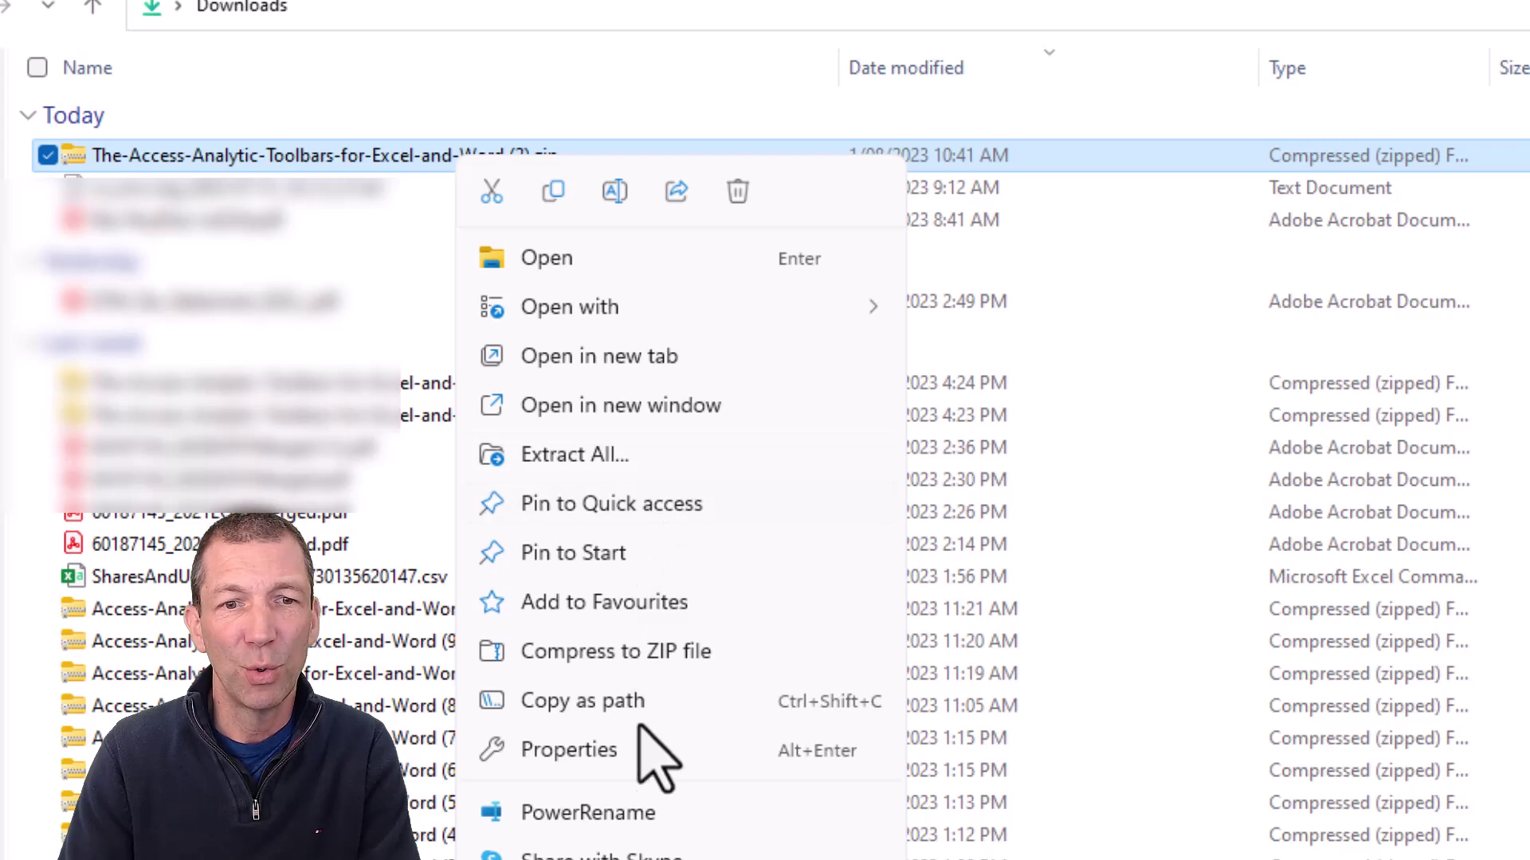
key(Escape)
key(shift+F10)
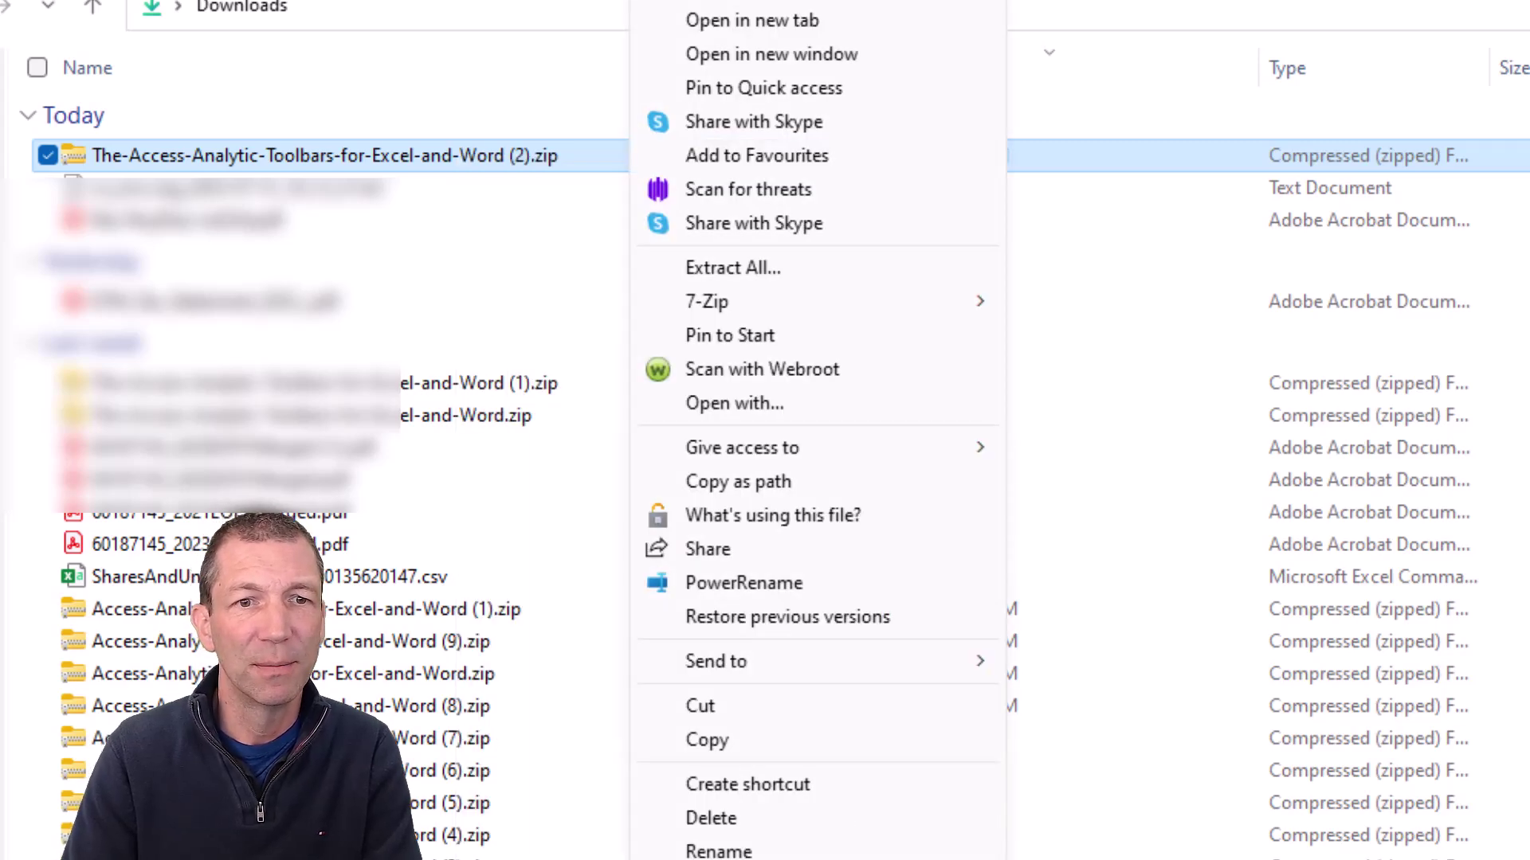
mouse_move(789, 309)
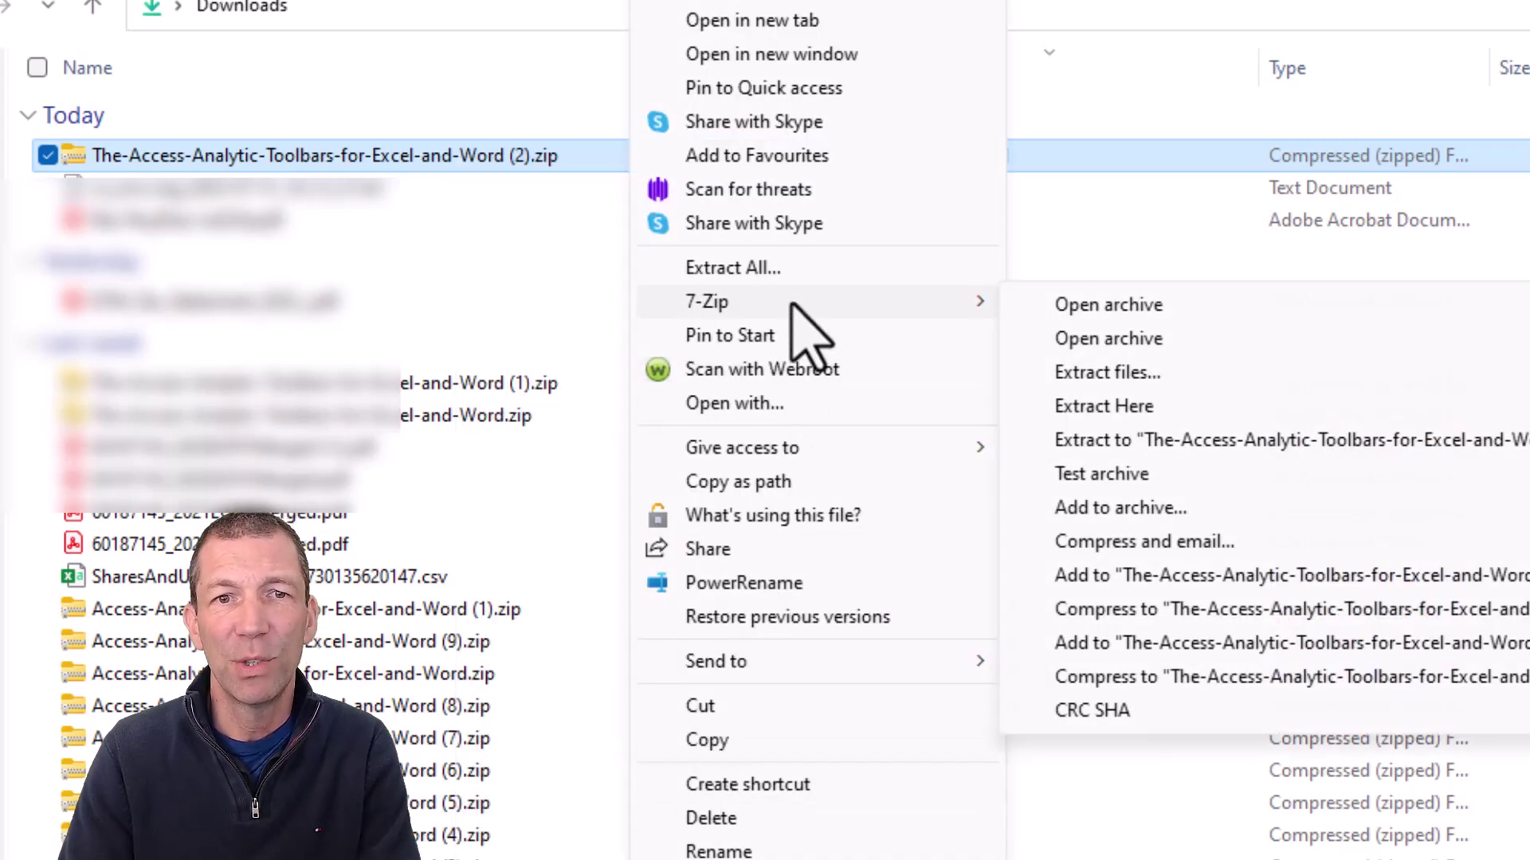
click(1110, 375)
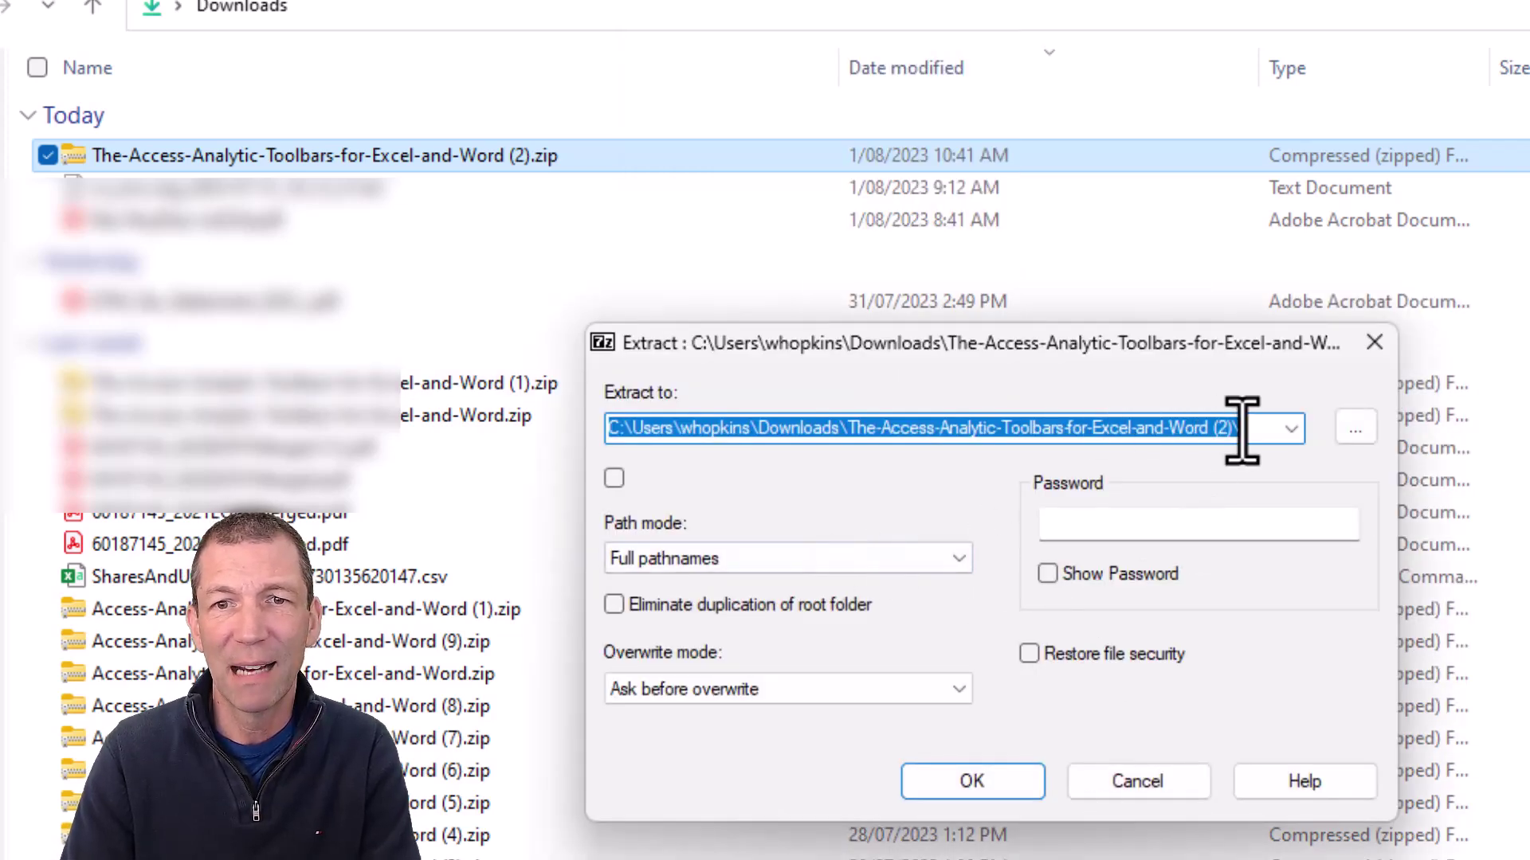
click(966, 777)
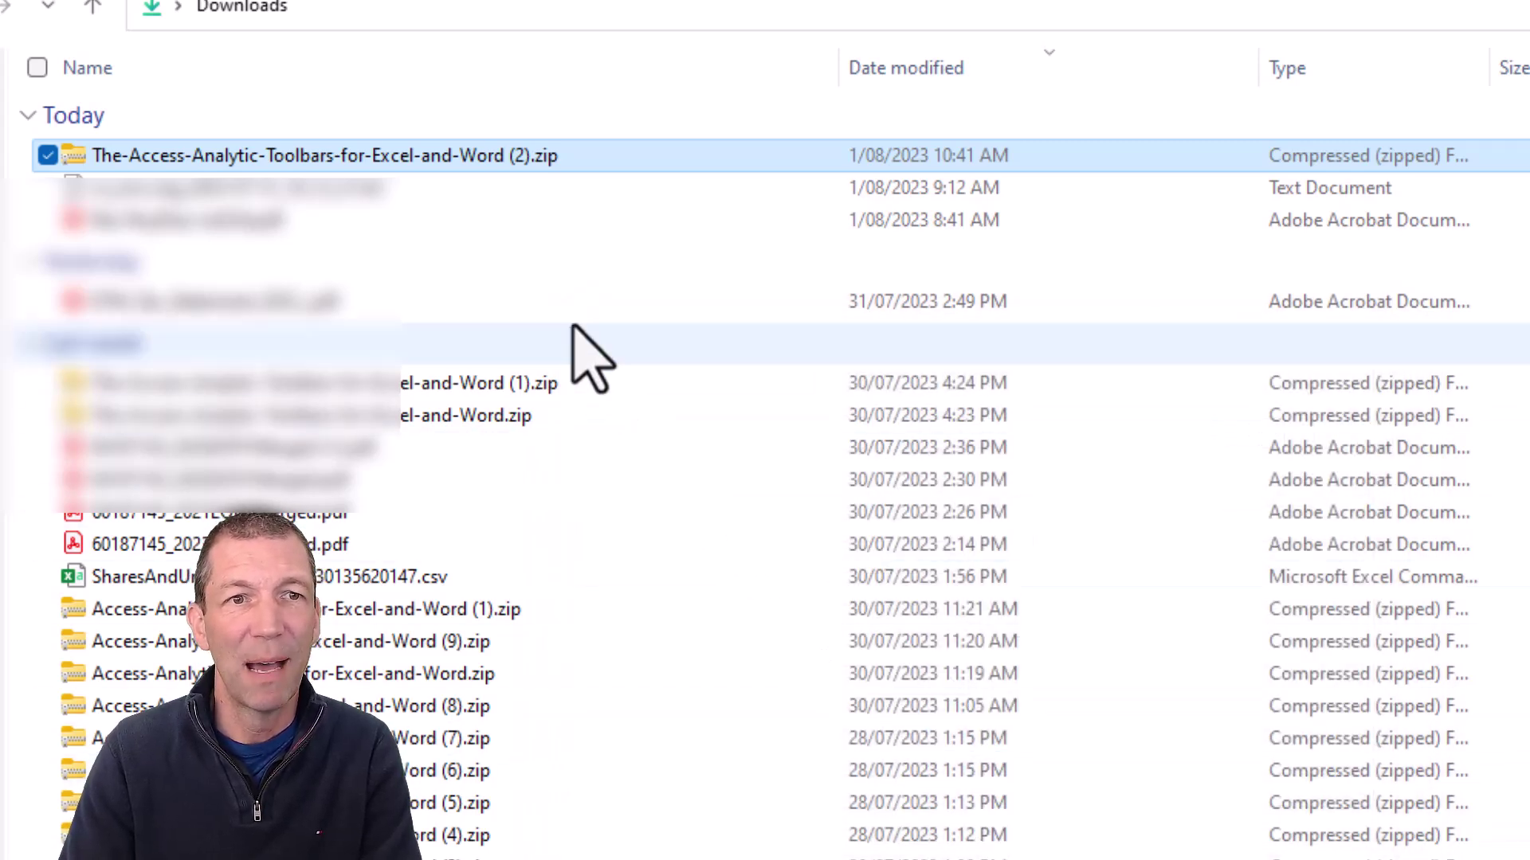
Open the extracted toolbars folder and subfolder, widen the Name column, and launch the Great 48 .xlsm workbook.
double_click(410, 254)
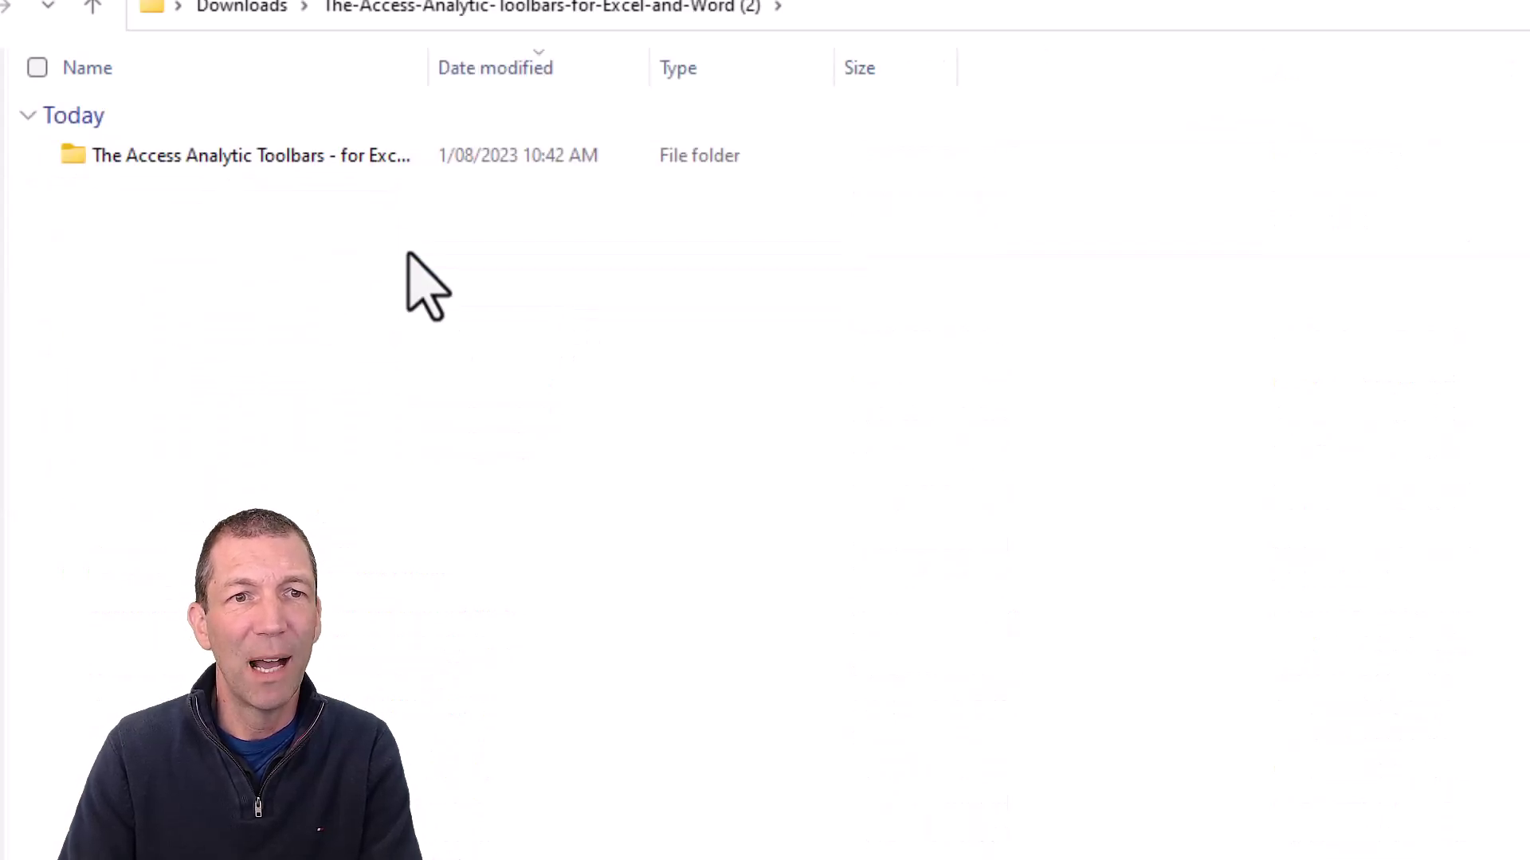
double_click(295, 155)
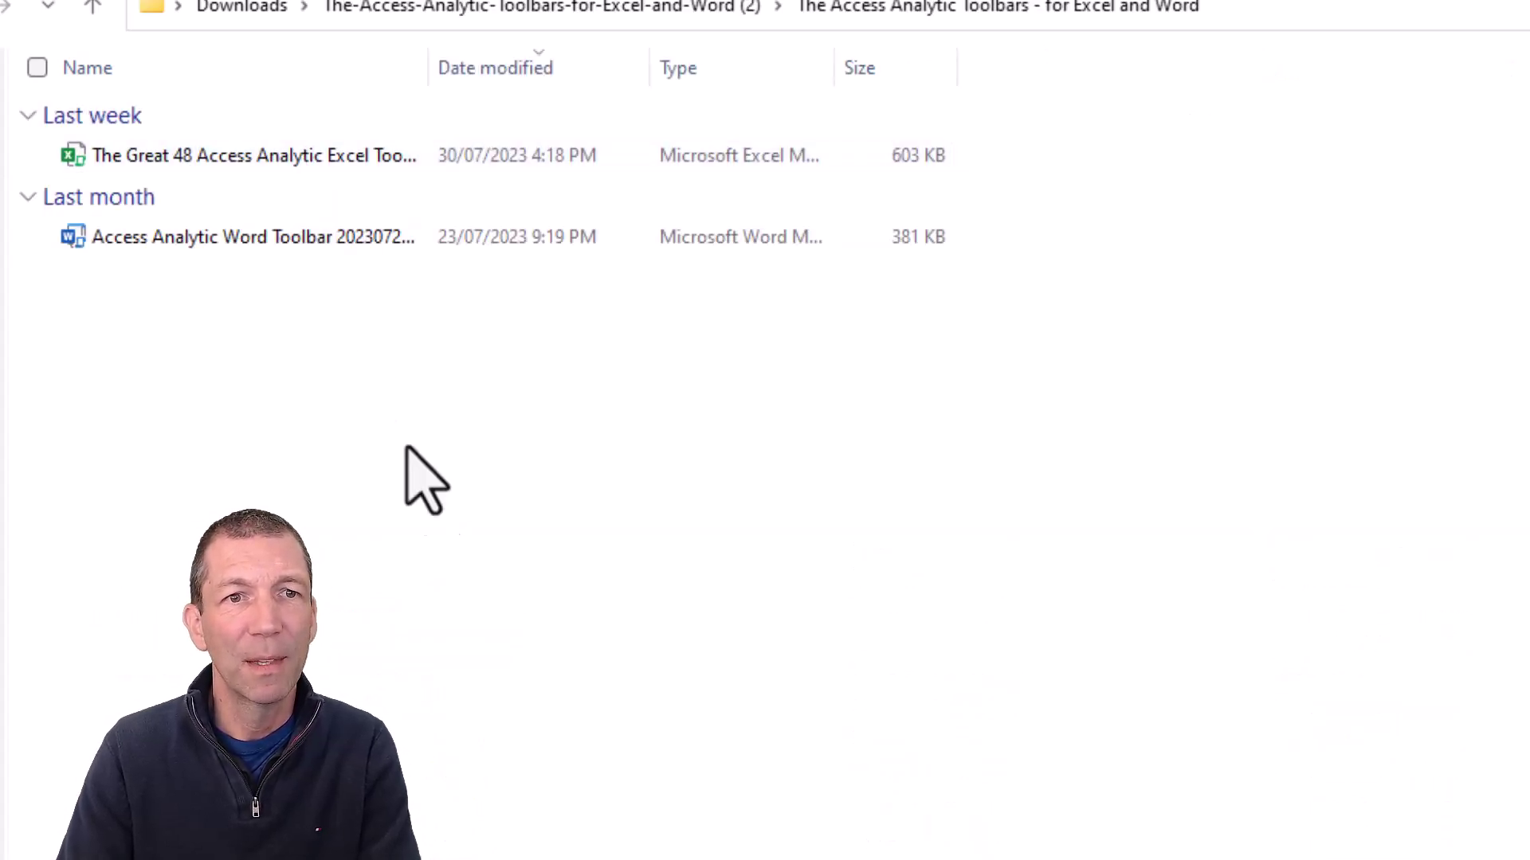
drag(431, 58, 797, 62)
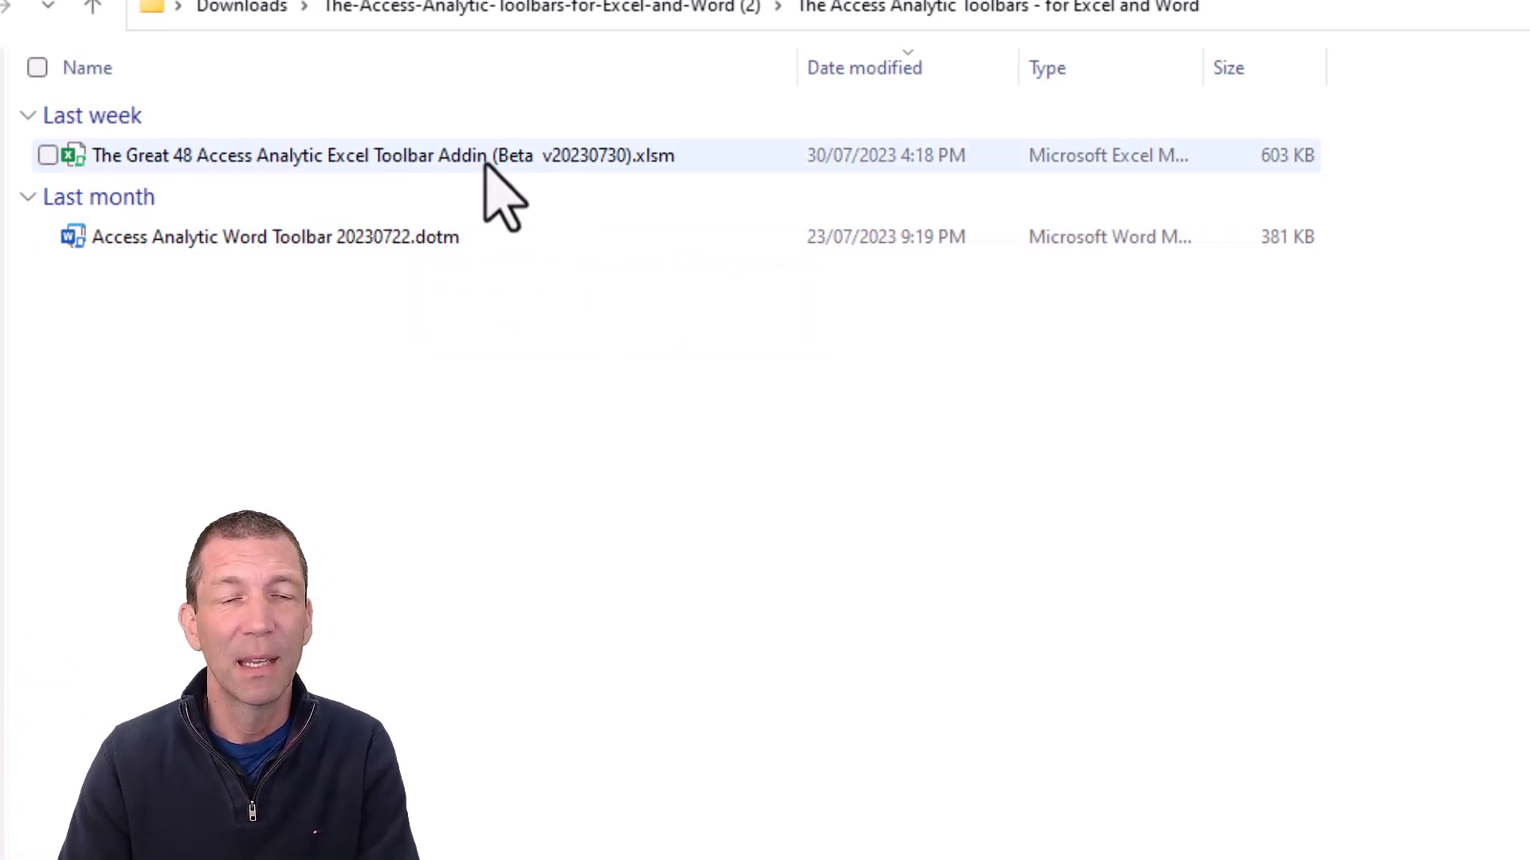
double_click(438, 156)
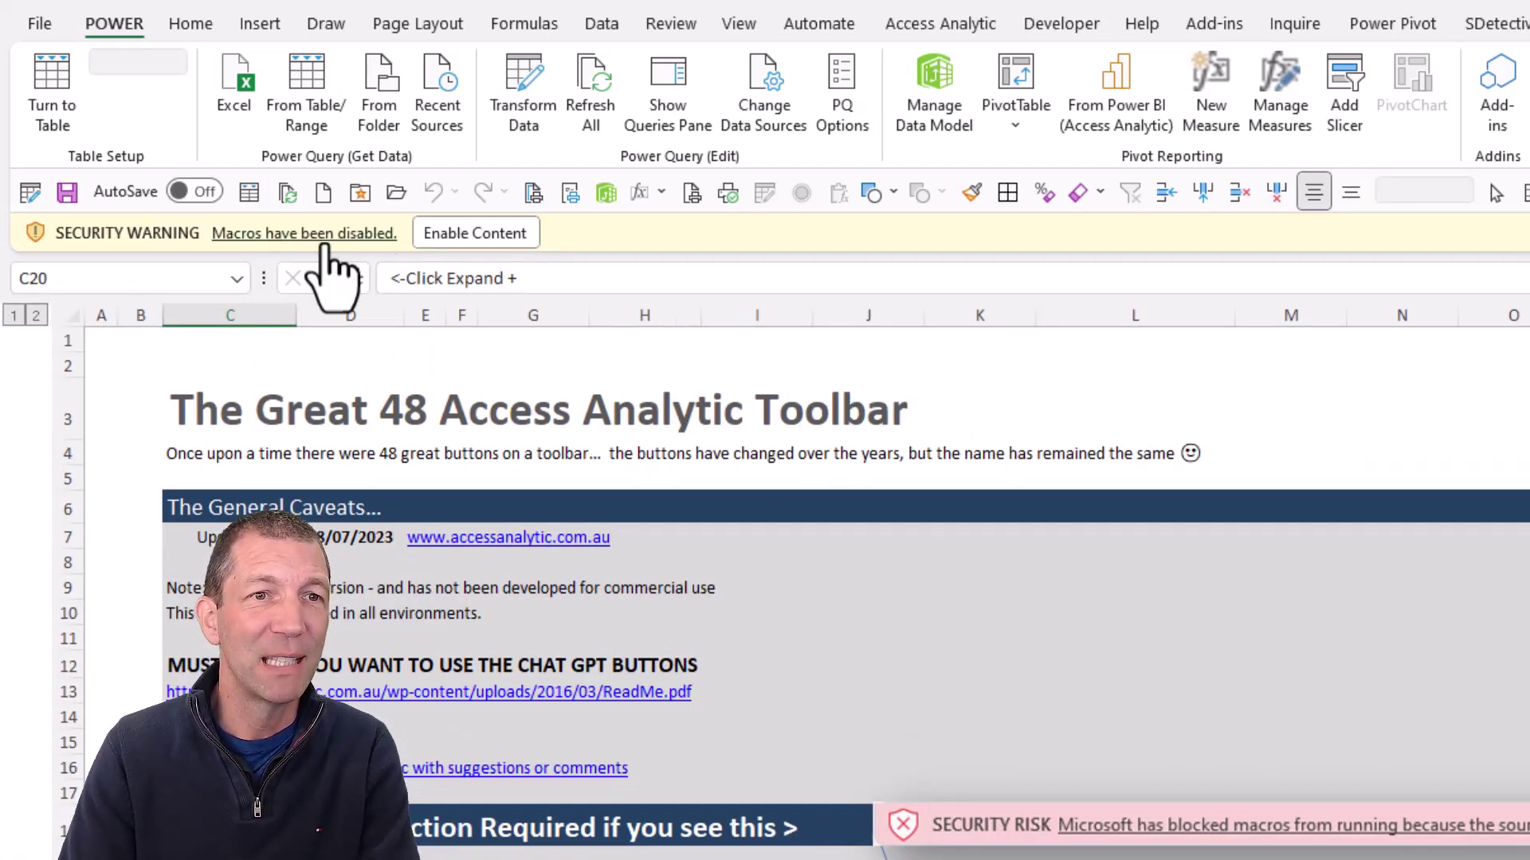
Enable macros, collapse the guidance rows, return to the top, and show the Access Analytic tab.
click(502, 234)
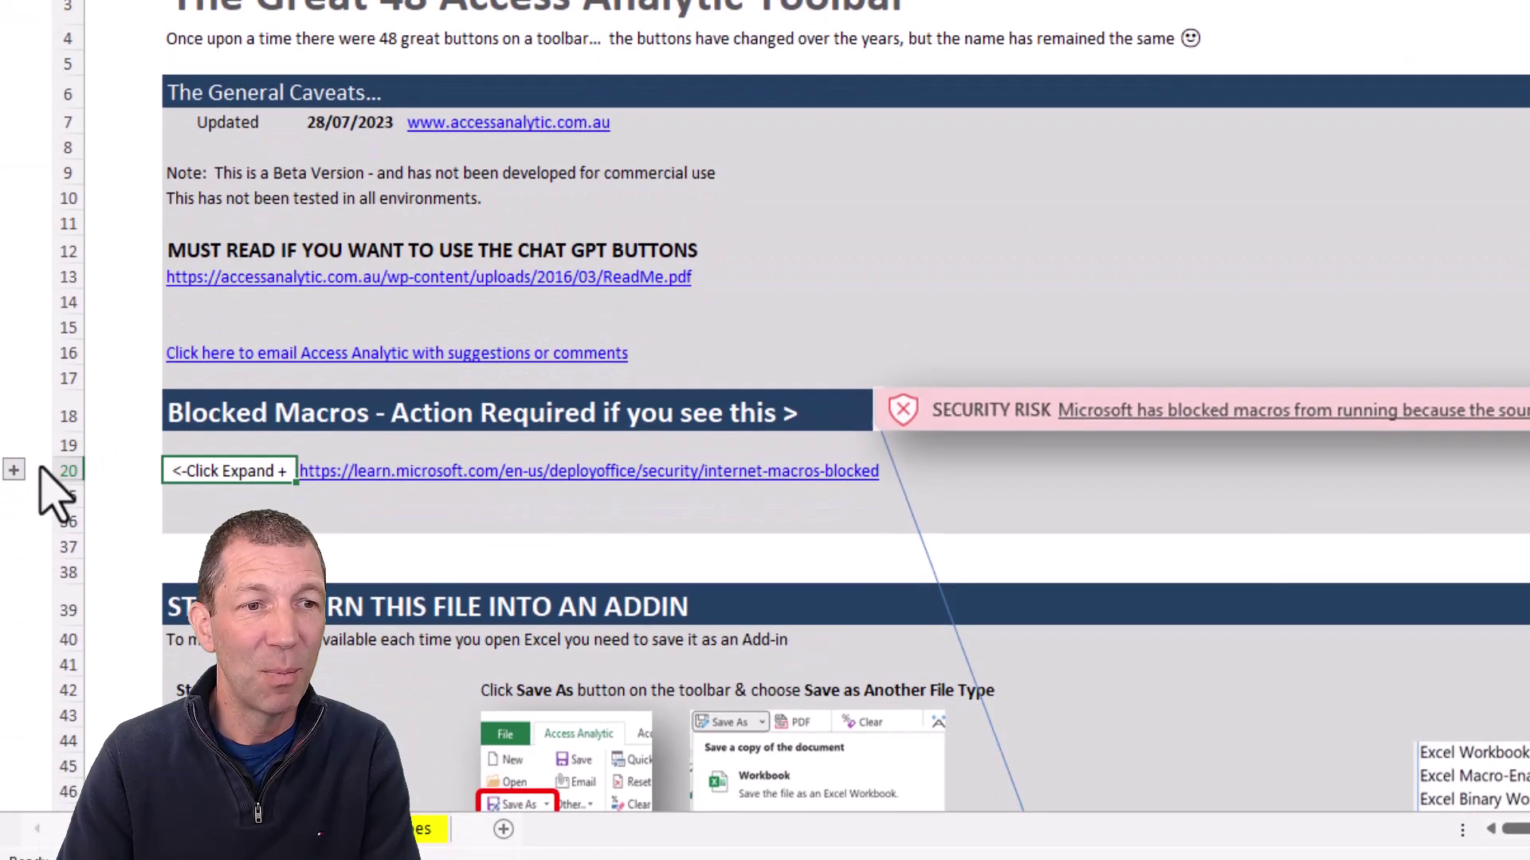
click(14, 483)
scroll(10, 235, down, 3)
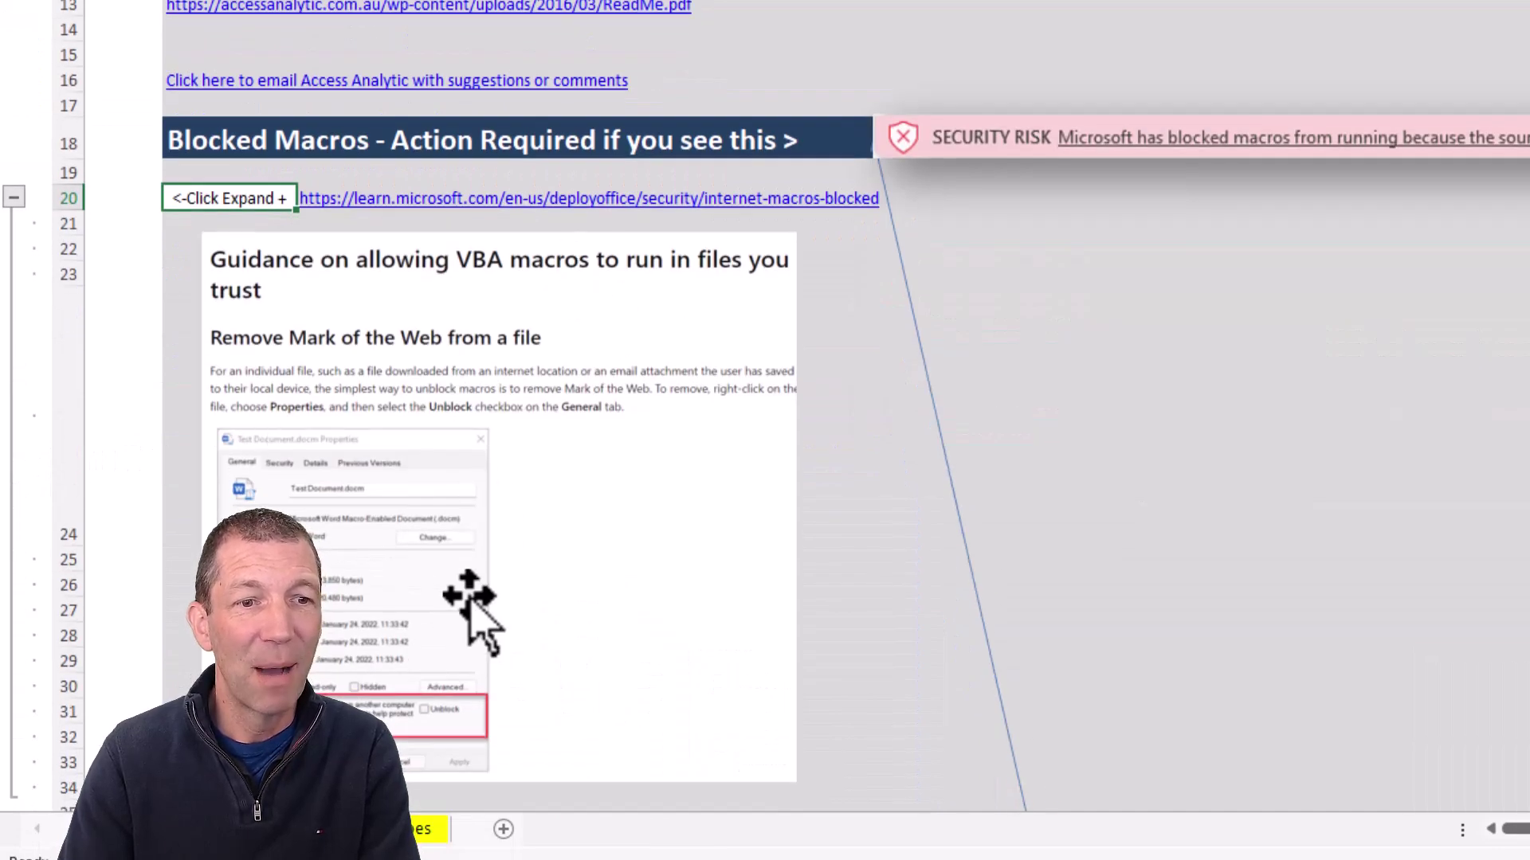
click(14, 198)
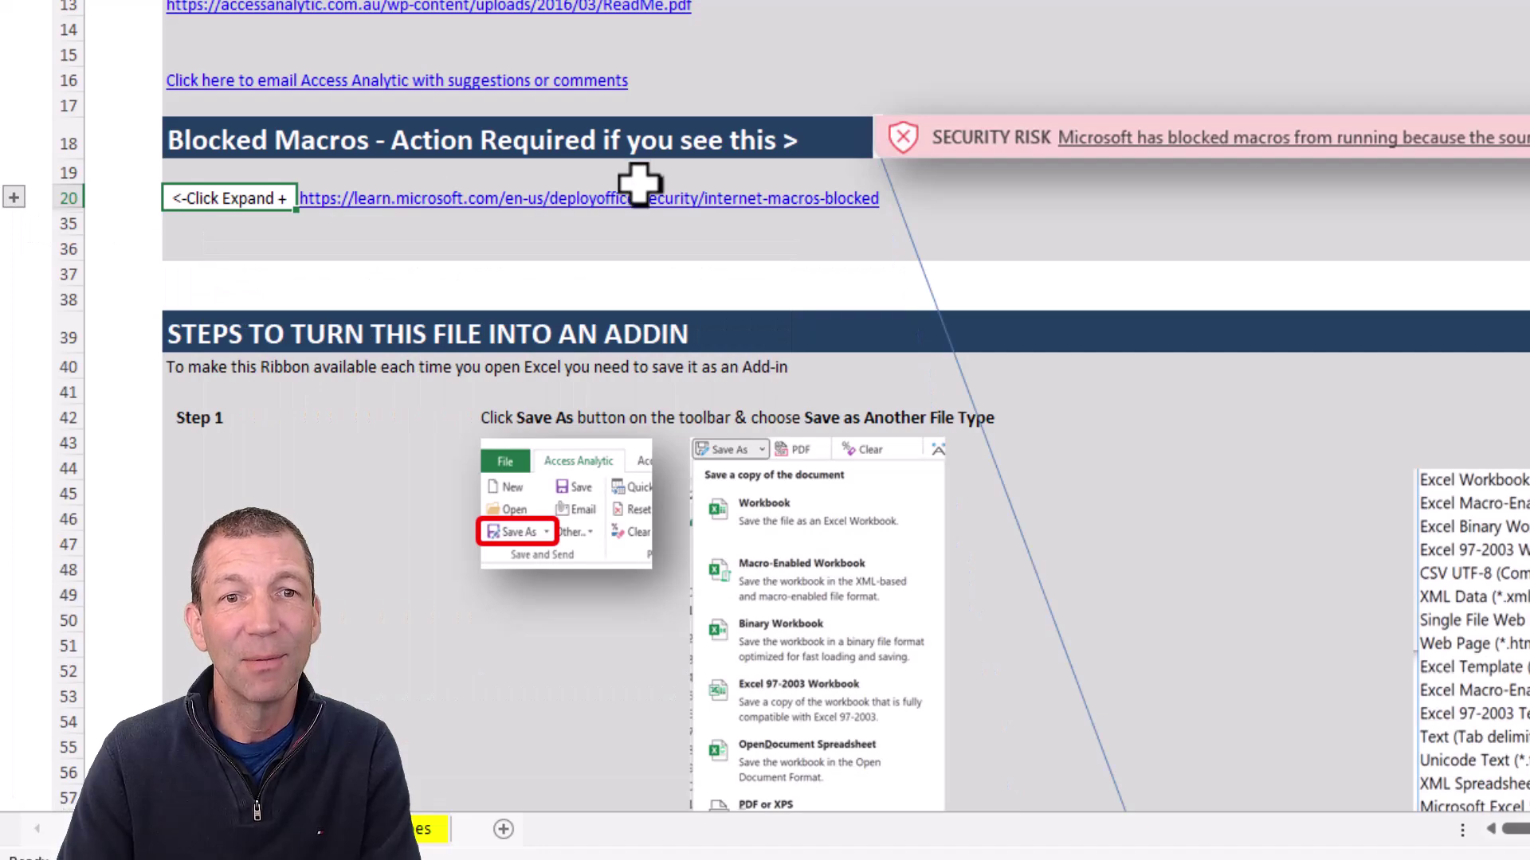
scroll(714, 181, up, 4)
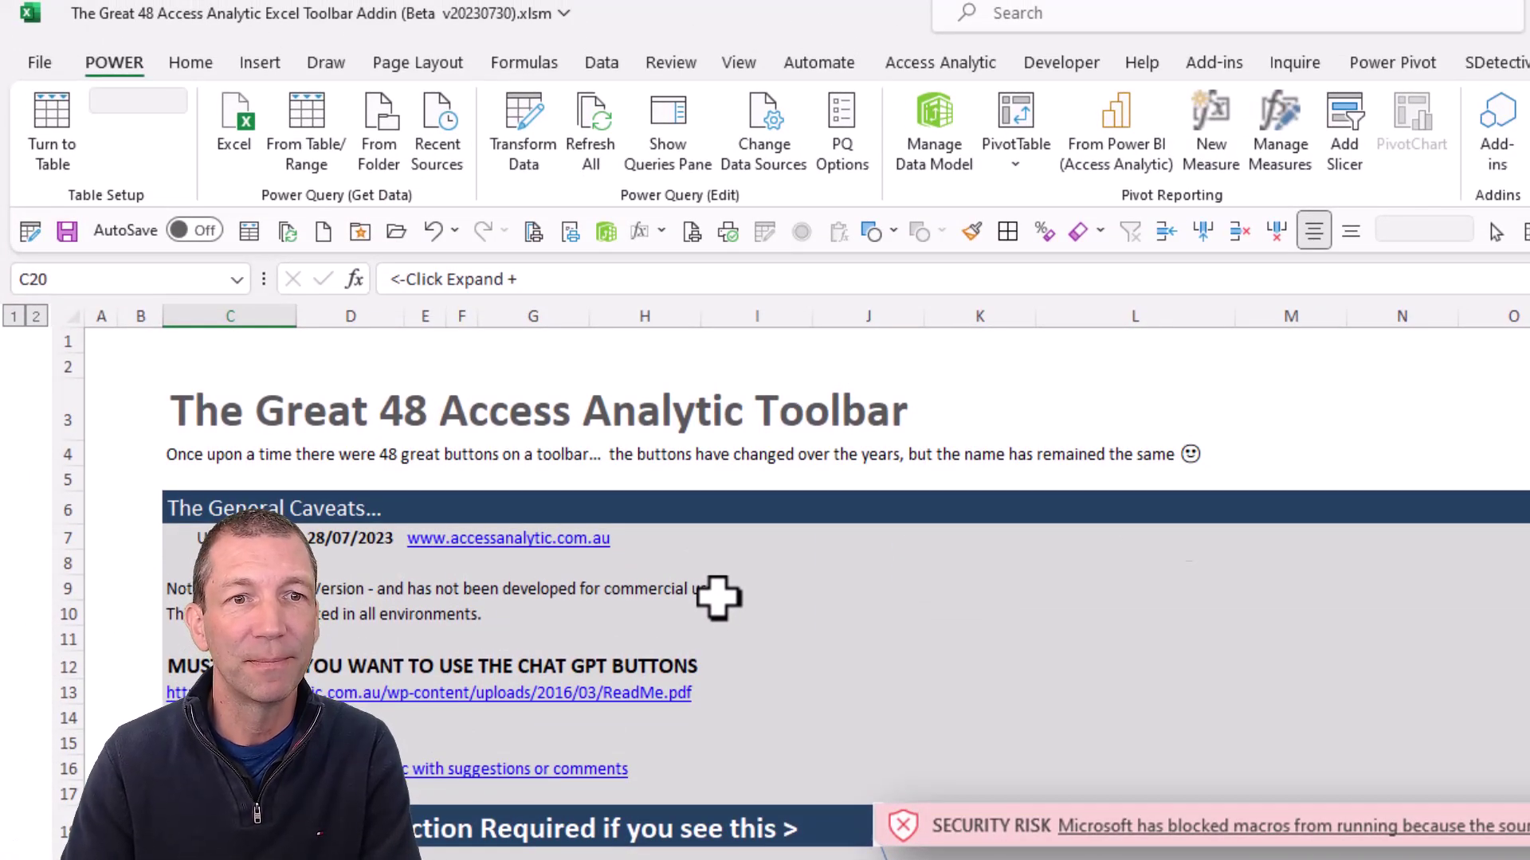
click(940, 64)
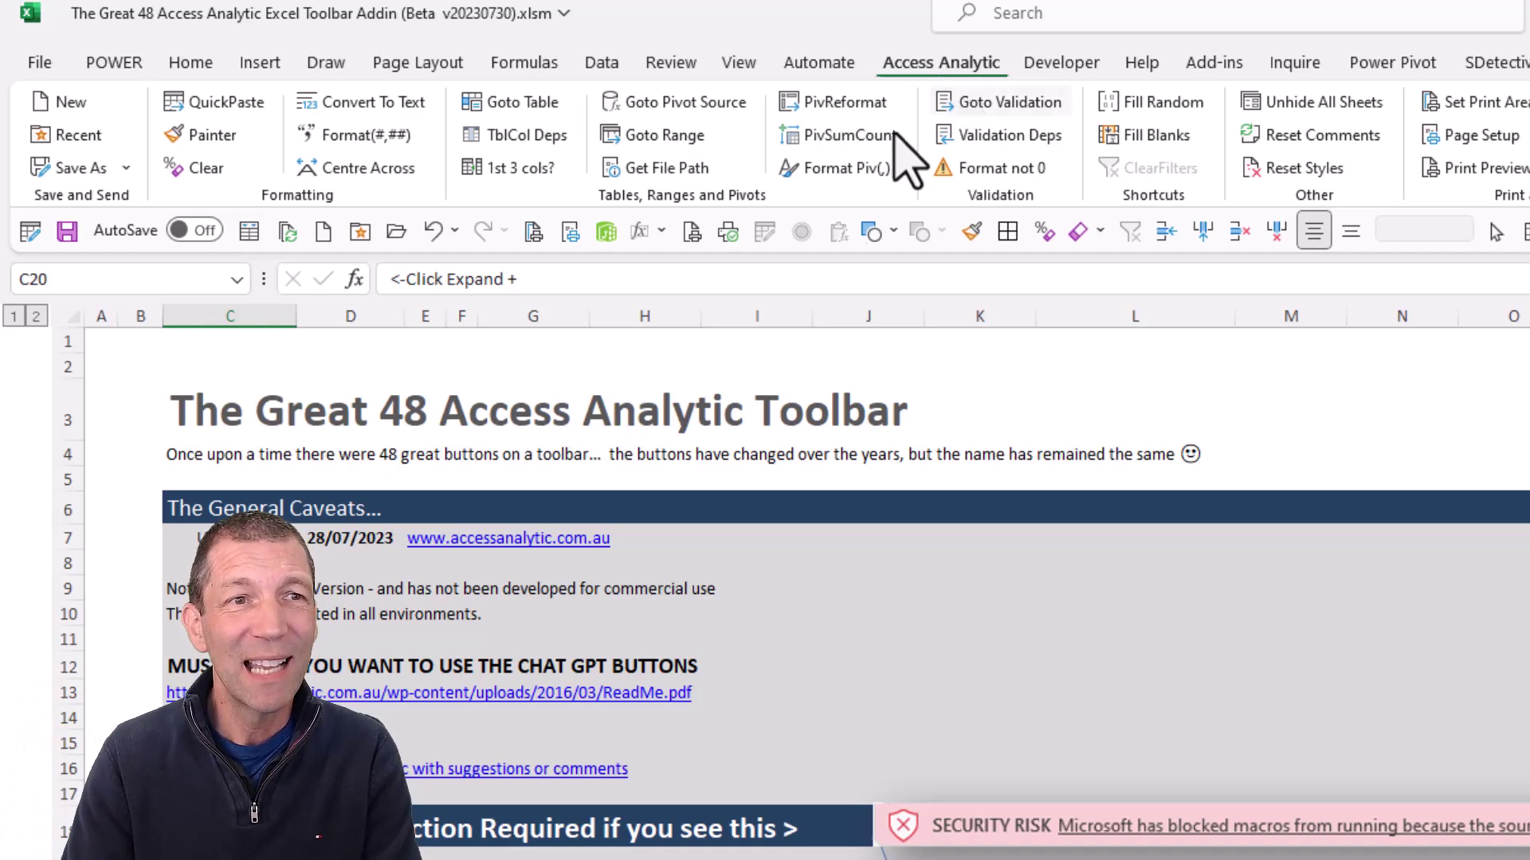
Save the Great 48 Toolbar workbook as an Excel Add-in (*.xlam) in the AddIns folder.
click(78, 168)
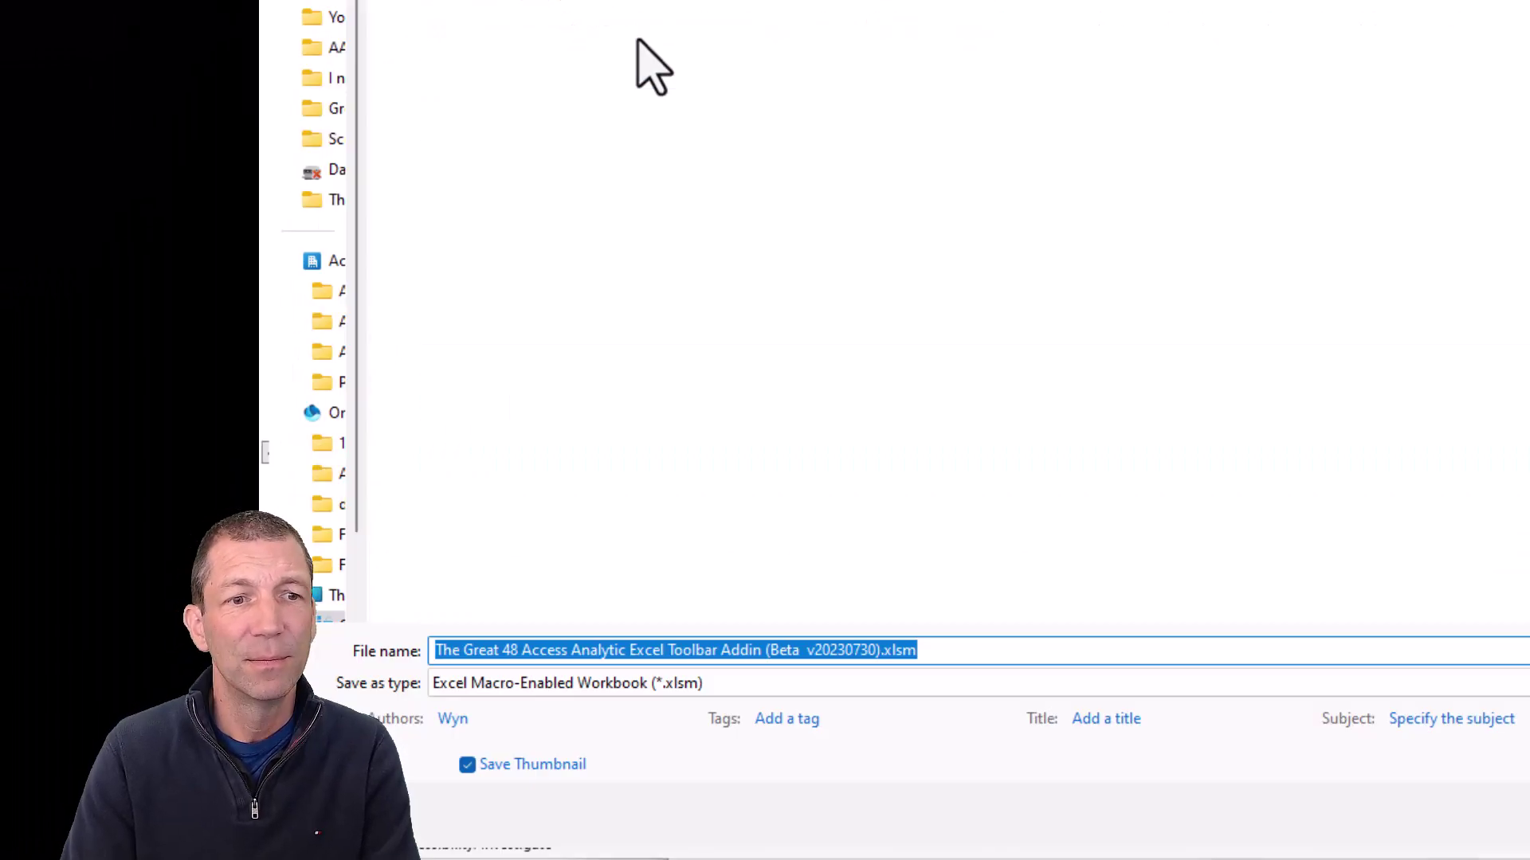
click(619, 683)
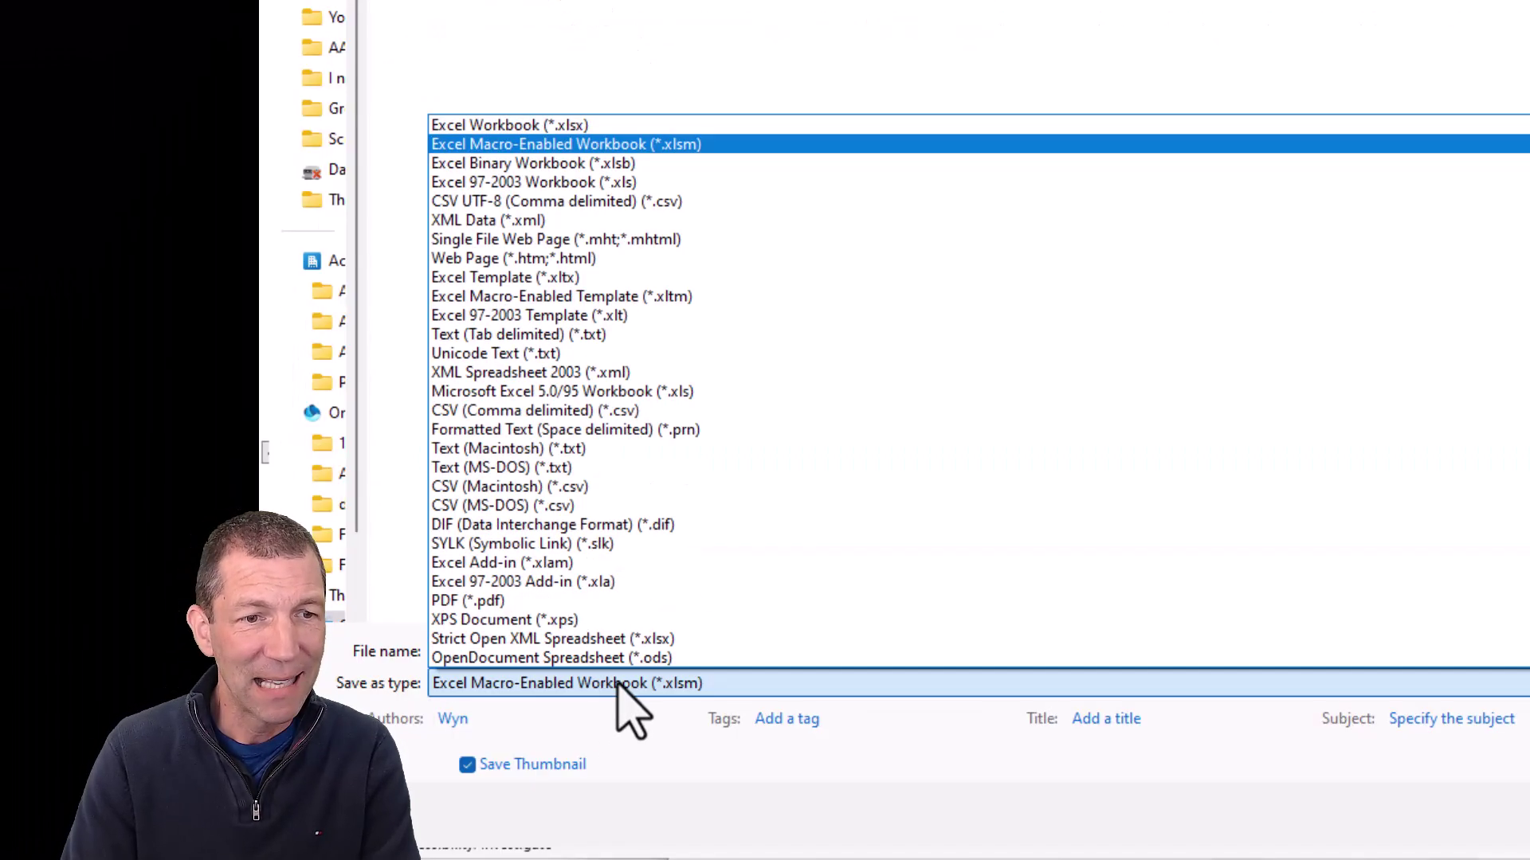
click(567, 567)
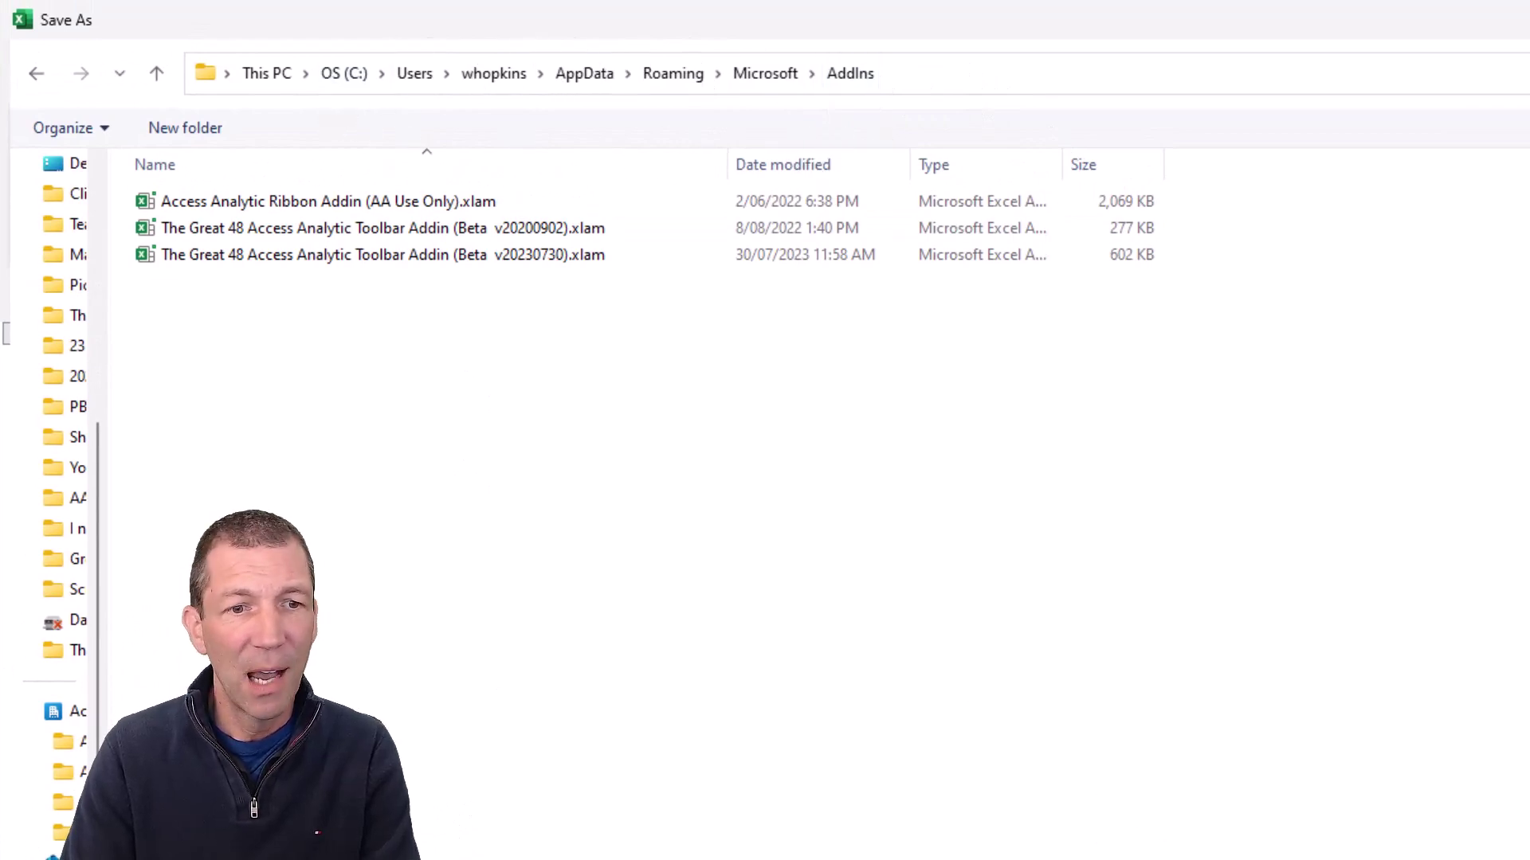
key(Return)
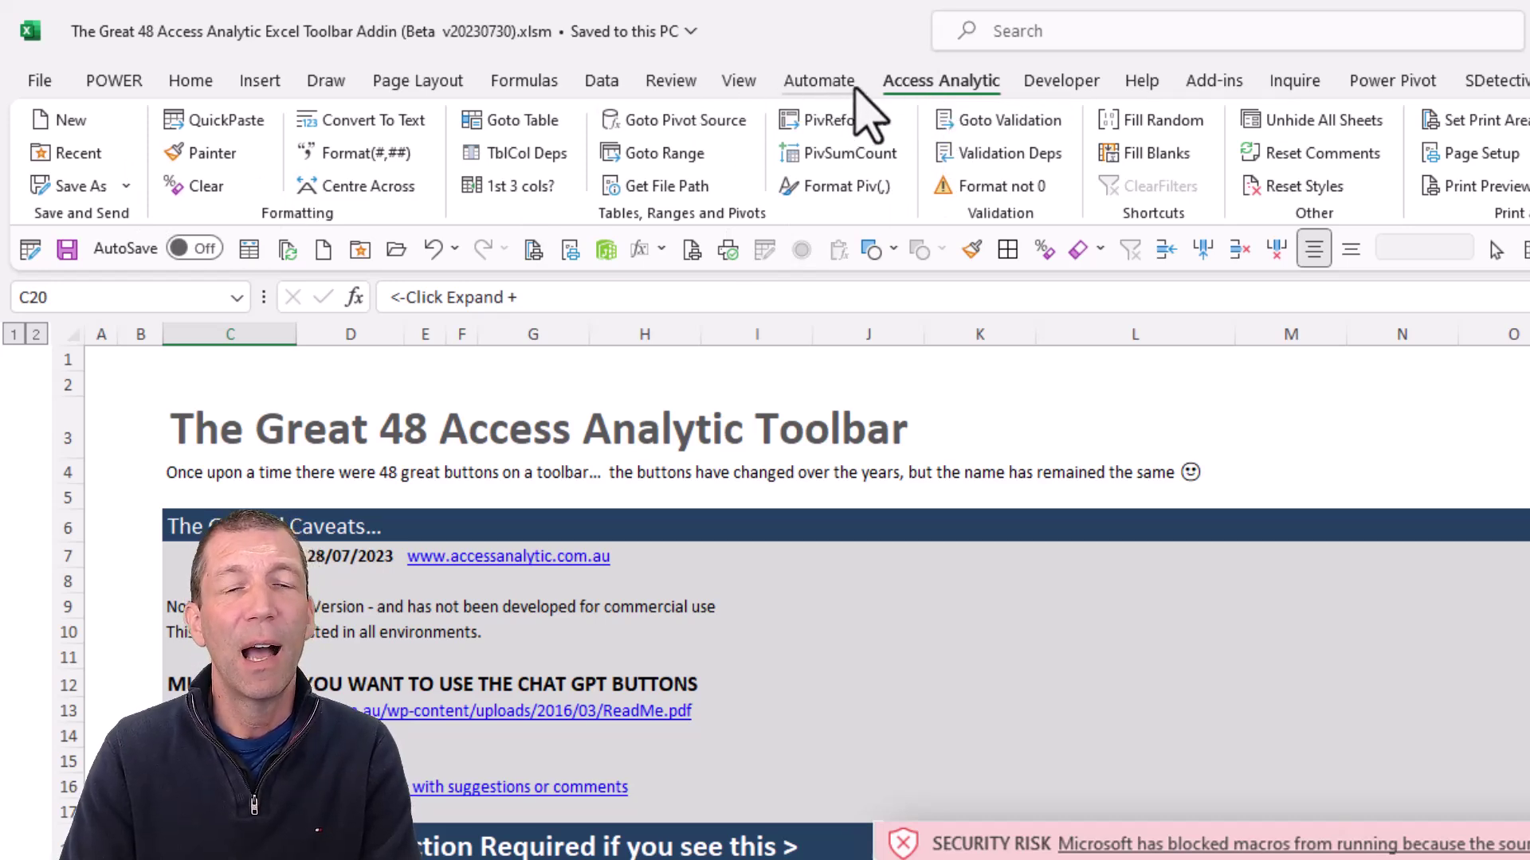
Show the Developer tab, glance at Customize the Ribbon without changes, then reach Excel Options.
click(1051, 83)
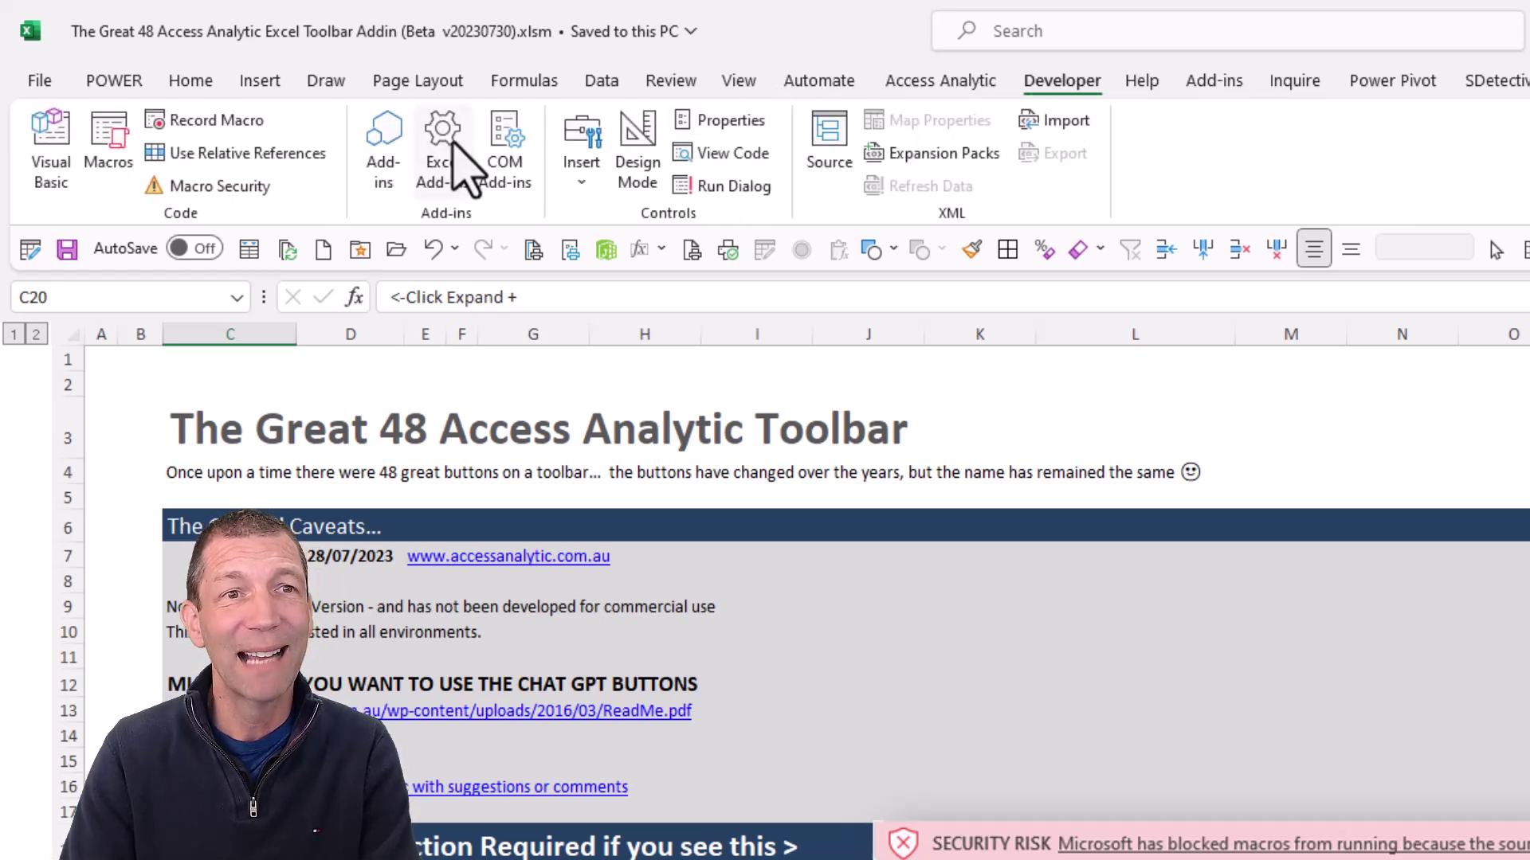
right_click(1070, 87)
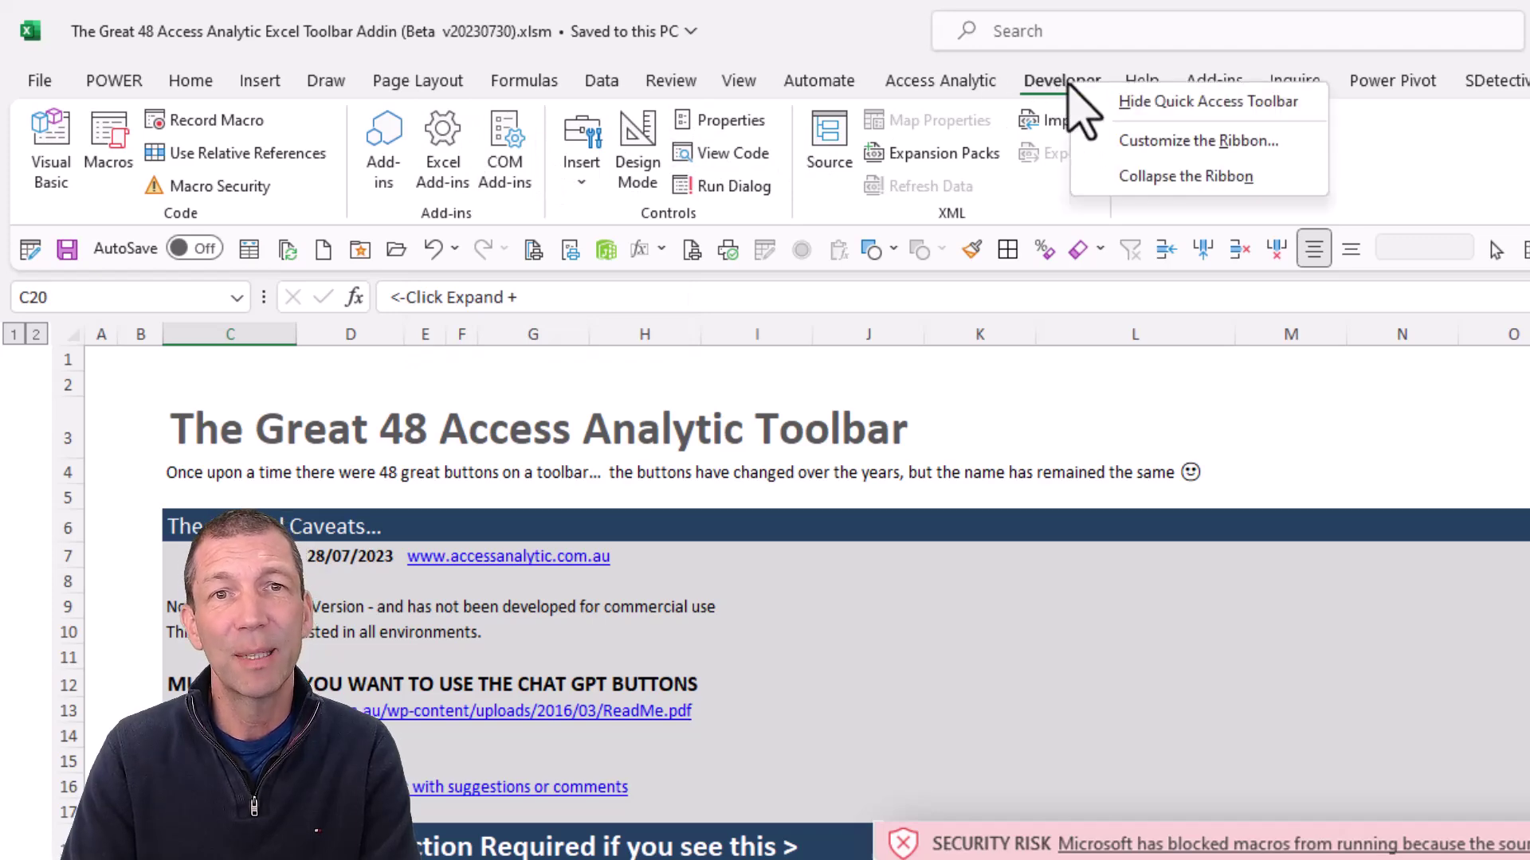
click(1168, 142)
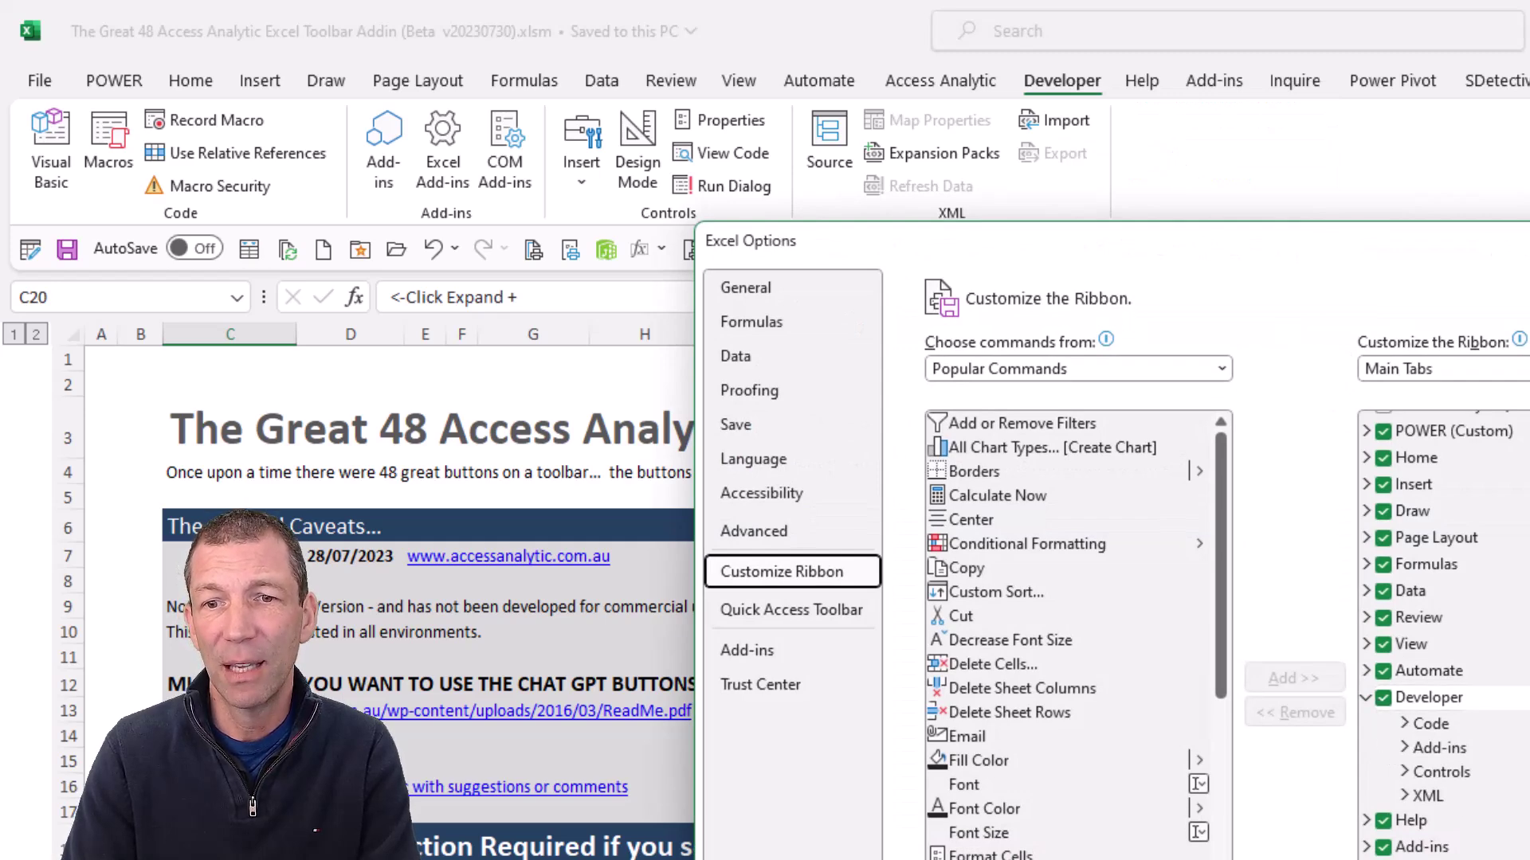
key(Return)
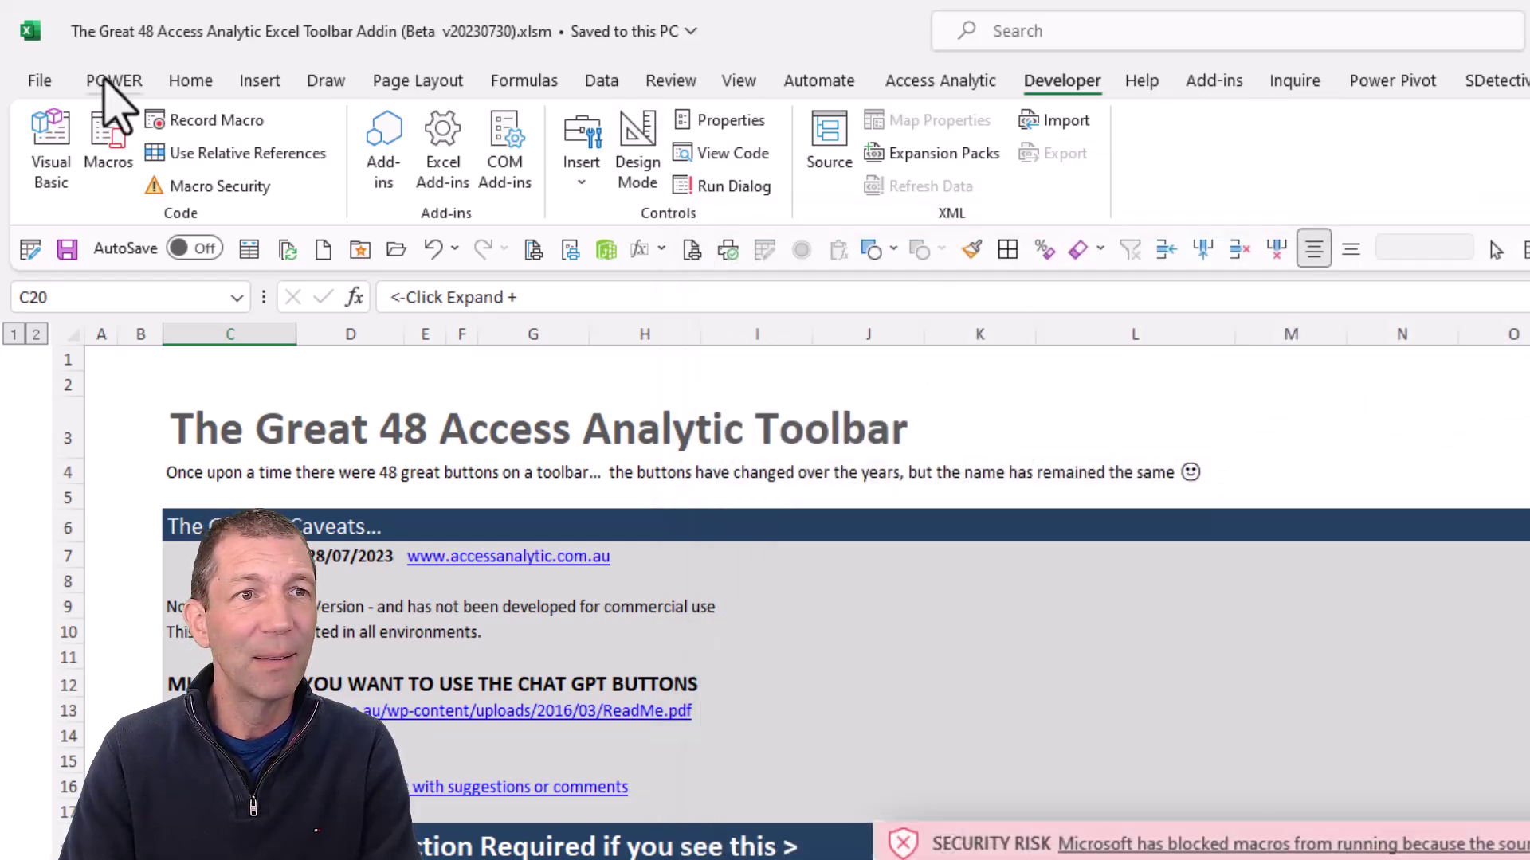
click(40, 80)
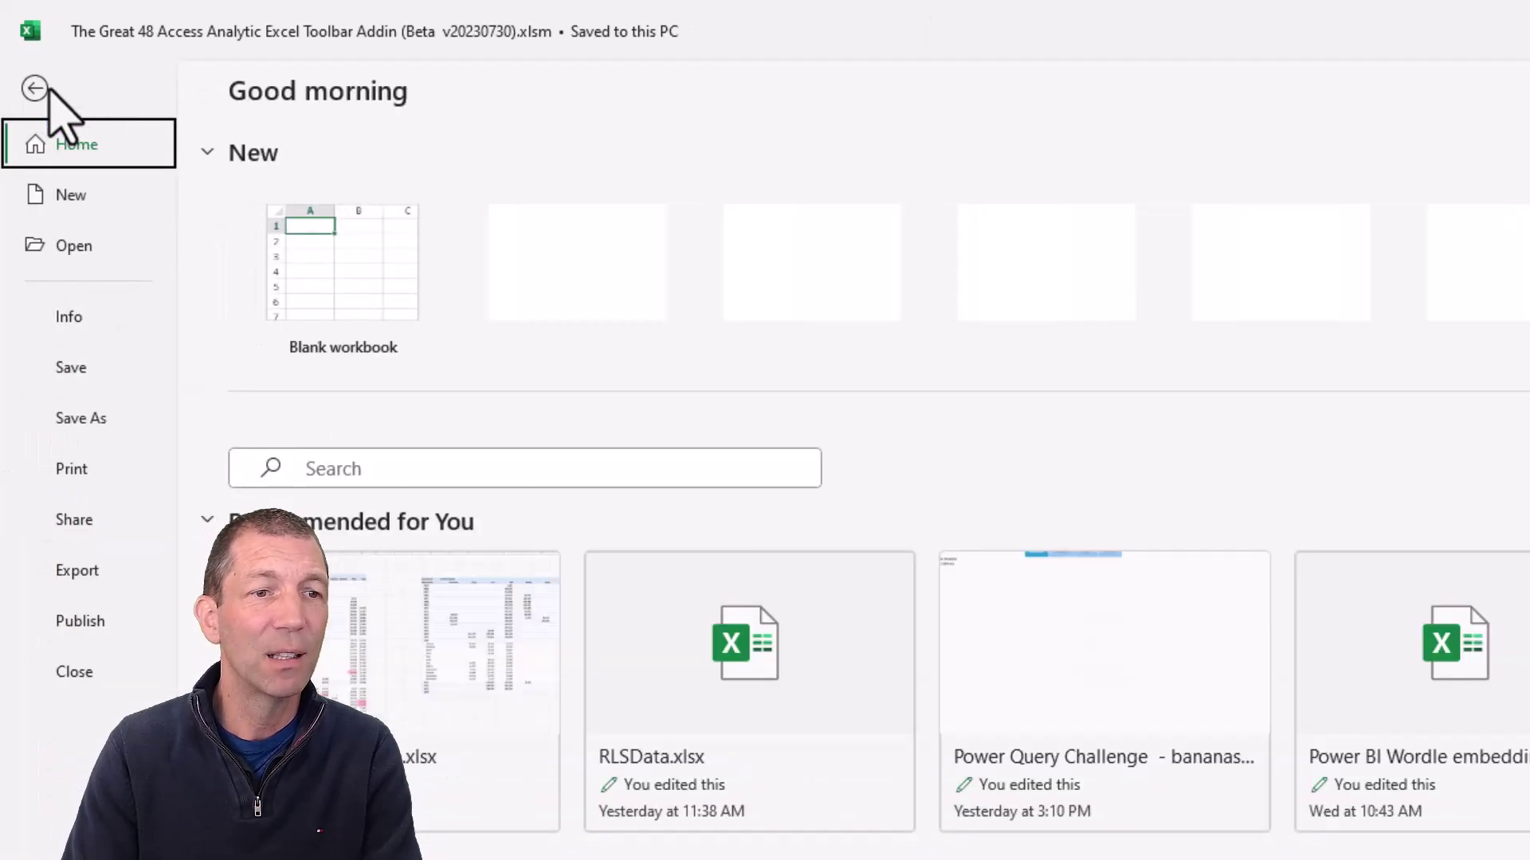
click(75, 828)
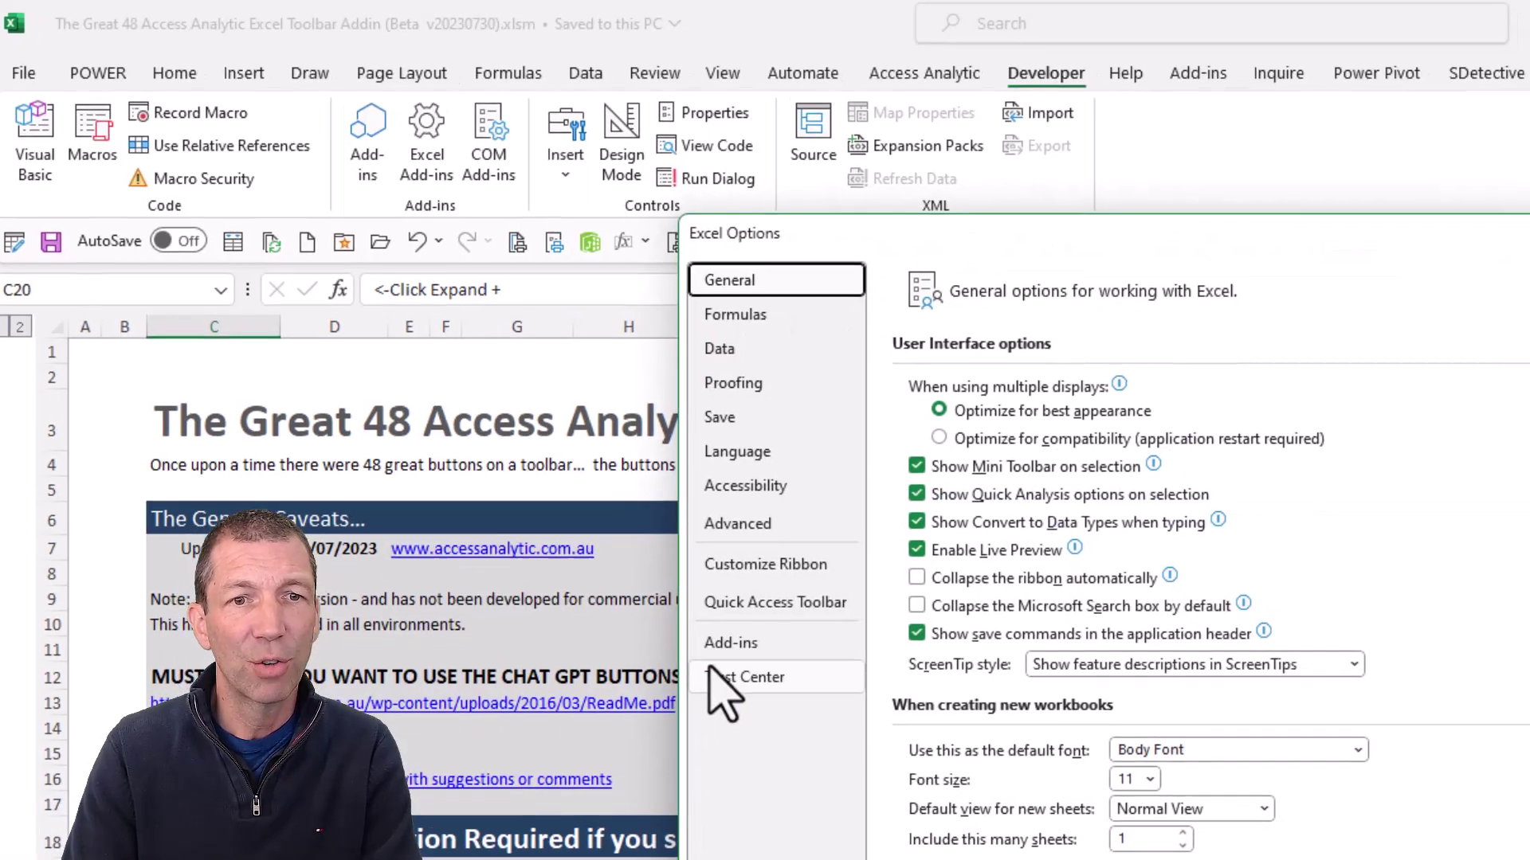
Load the newly saved toolbar .xlam through Manage Excel Add-ins and Browse.
click(729, 643)
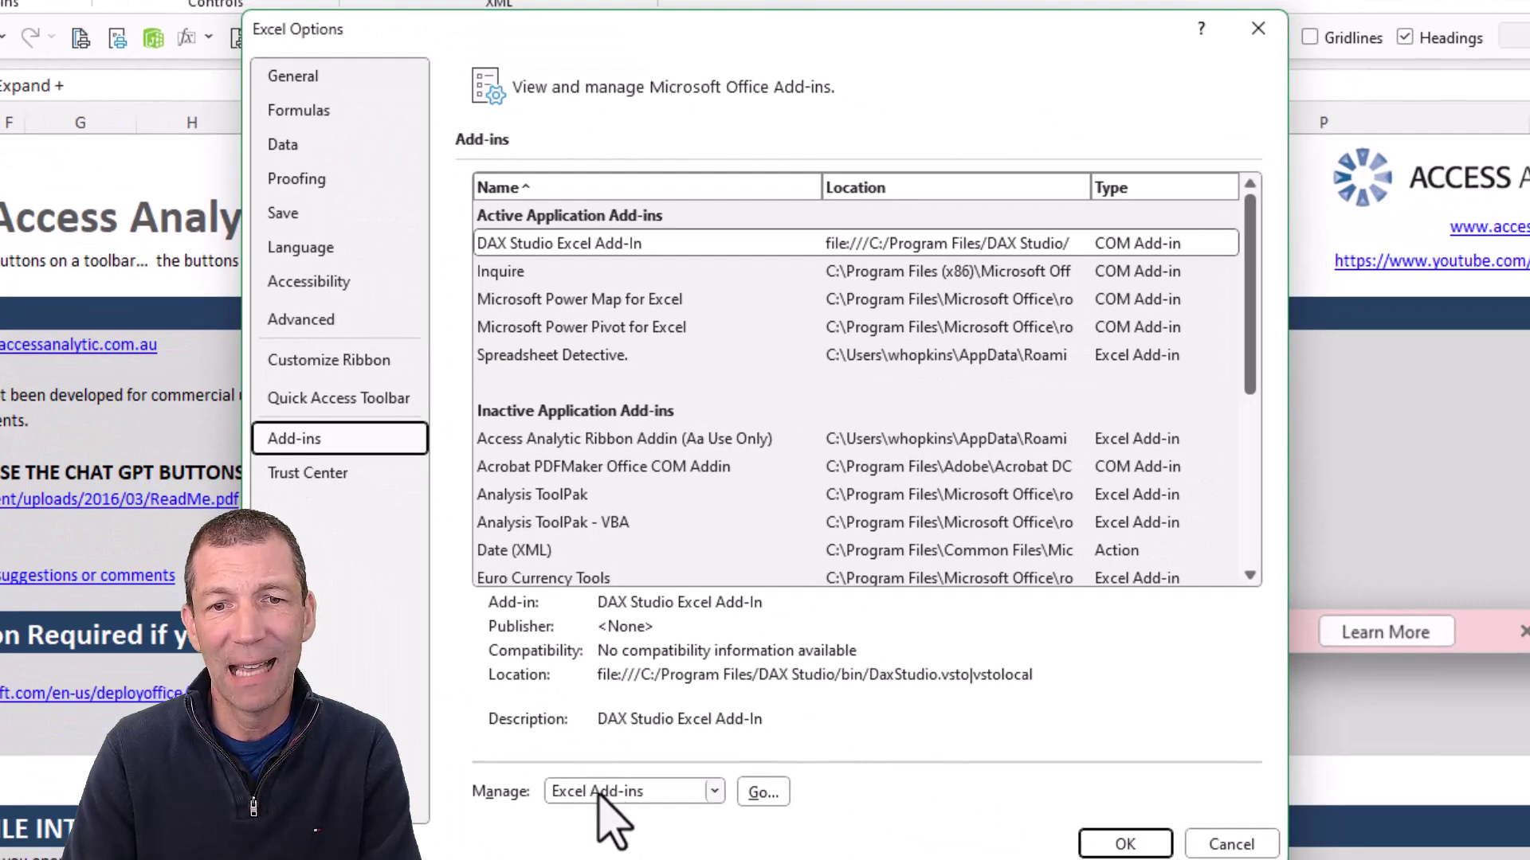
click(761, 792)
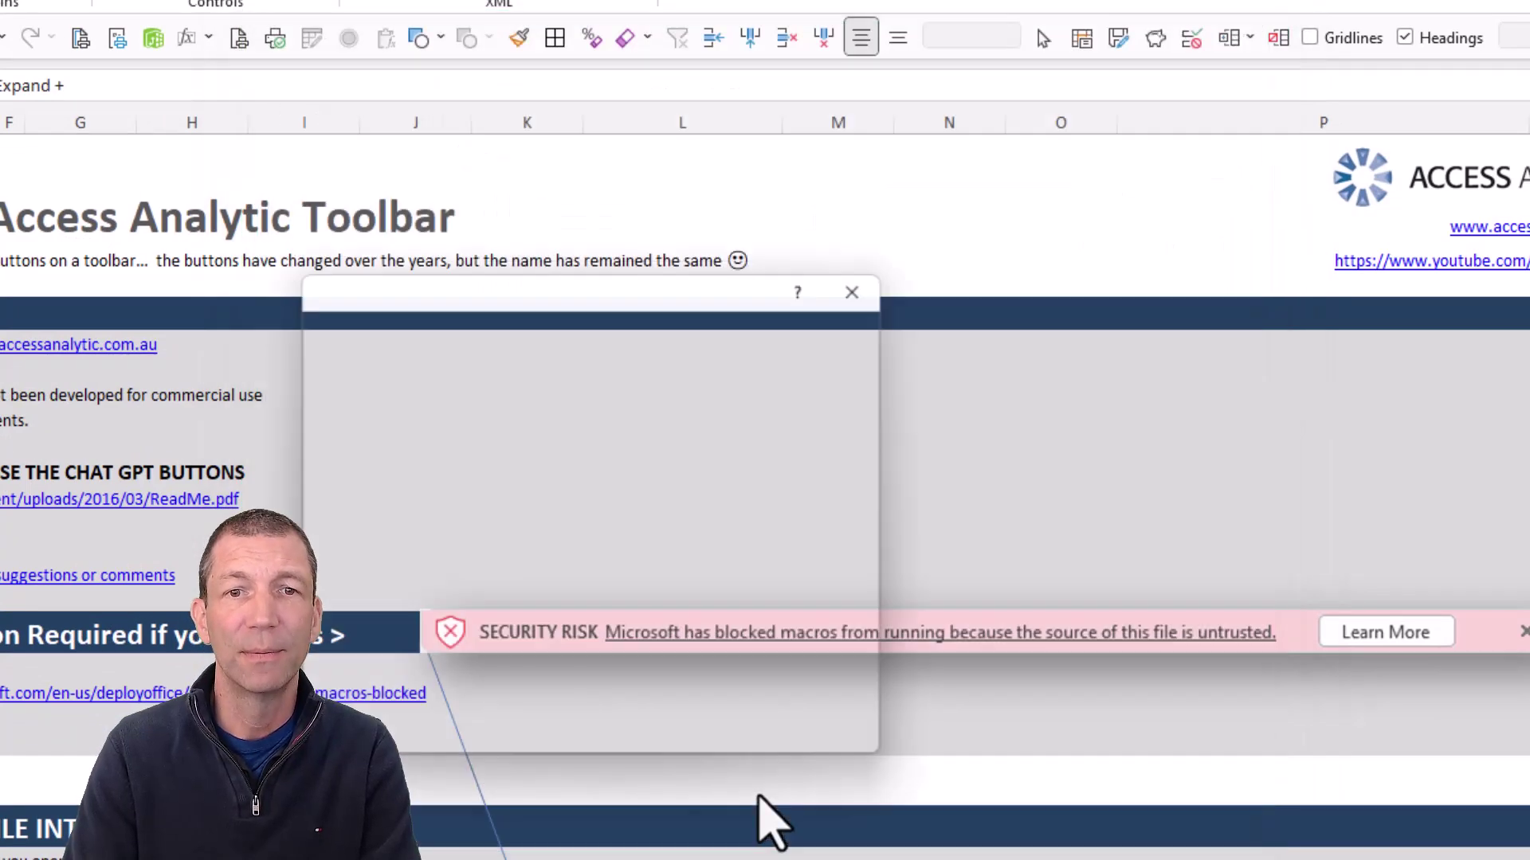
click(831, 426)
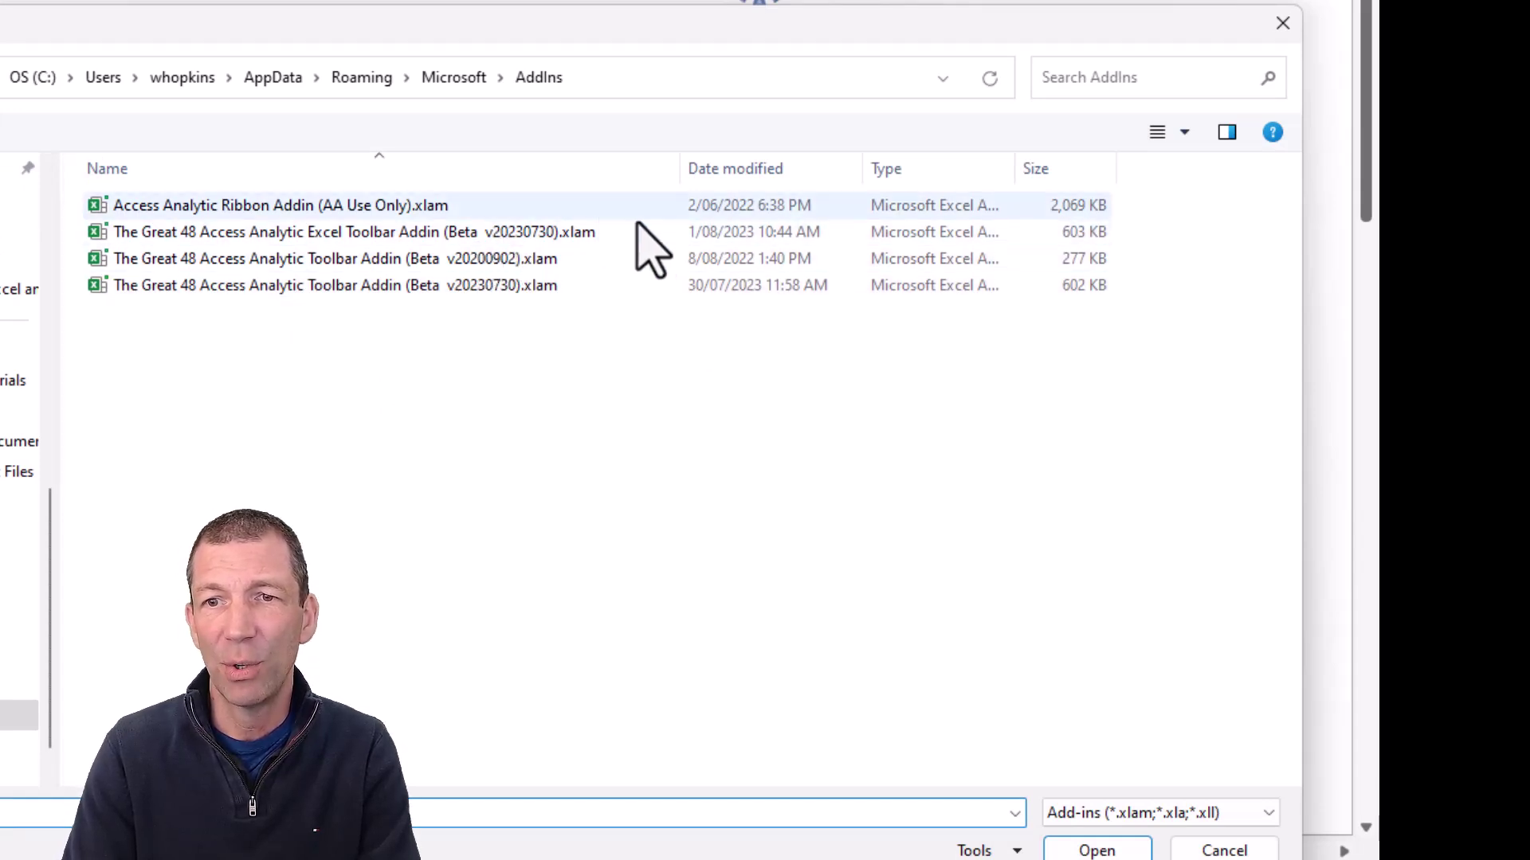
double_click(369, 235)
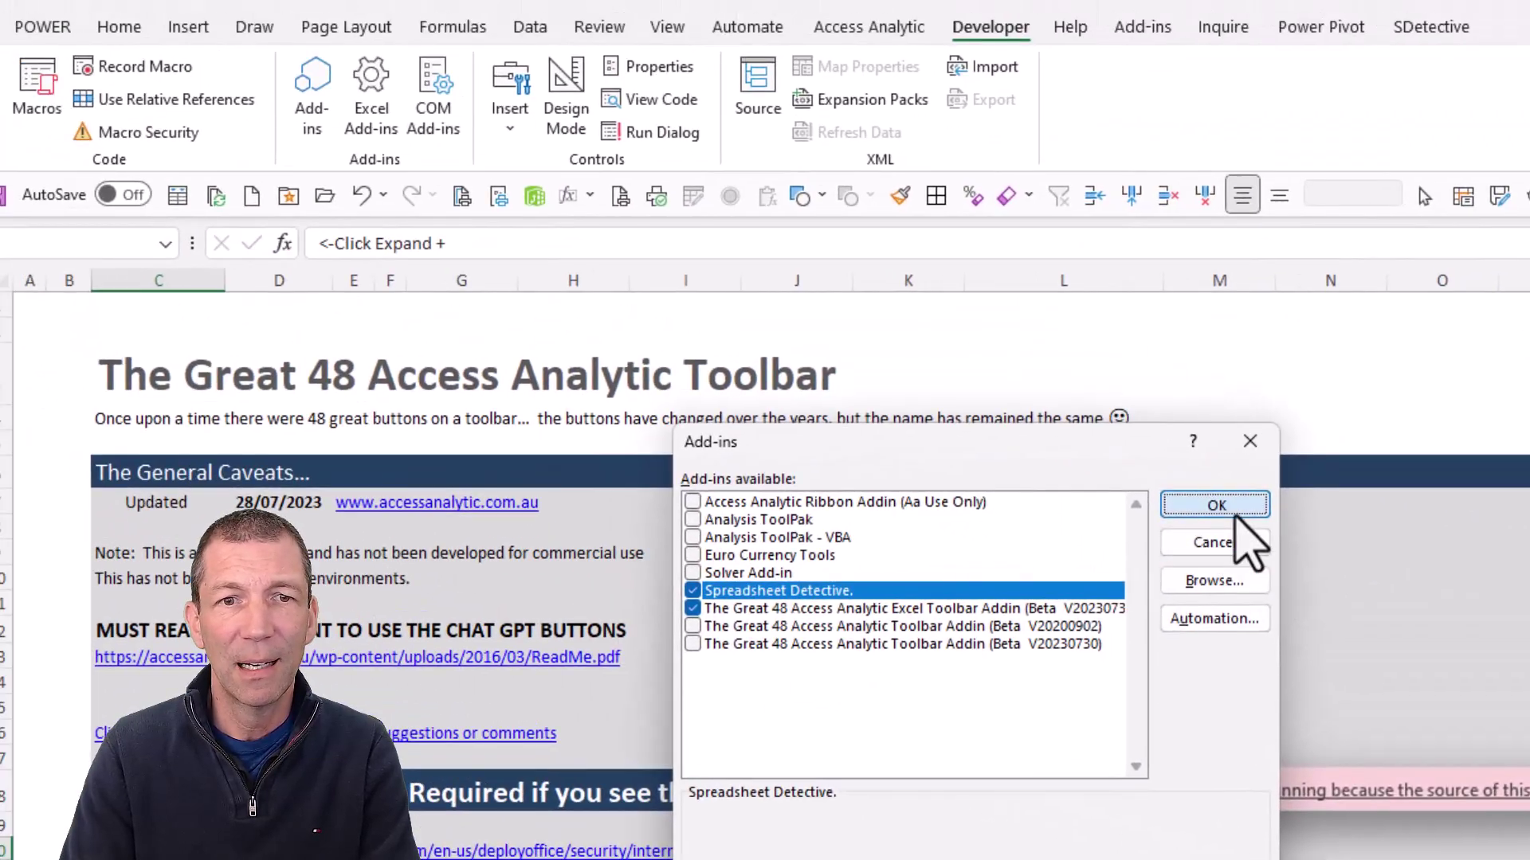
click(310, 175)
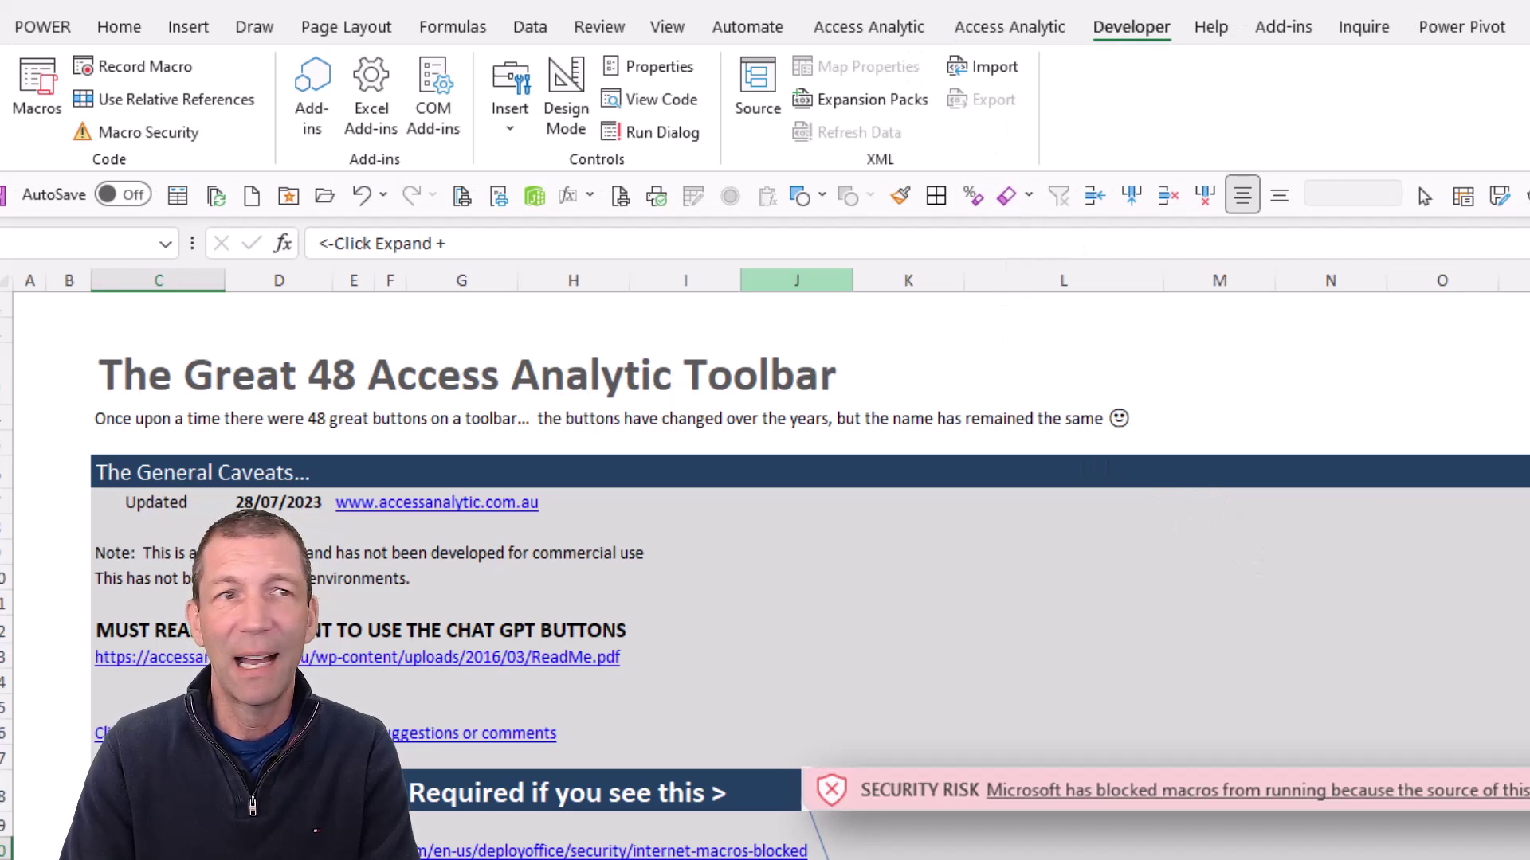
Create a new blank workbook and confirm the Access Analytic tab's commands appear.
click(2, 26)
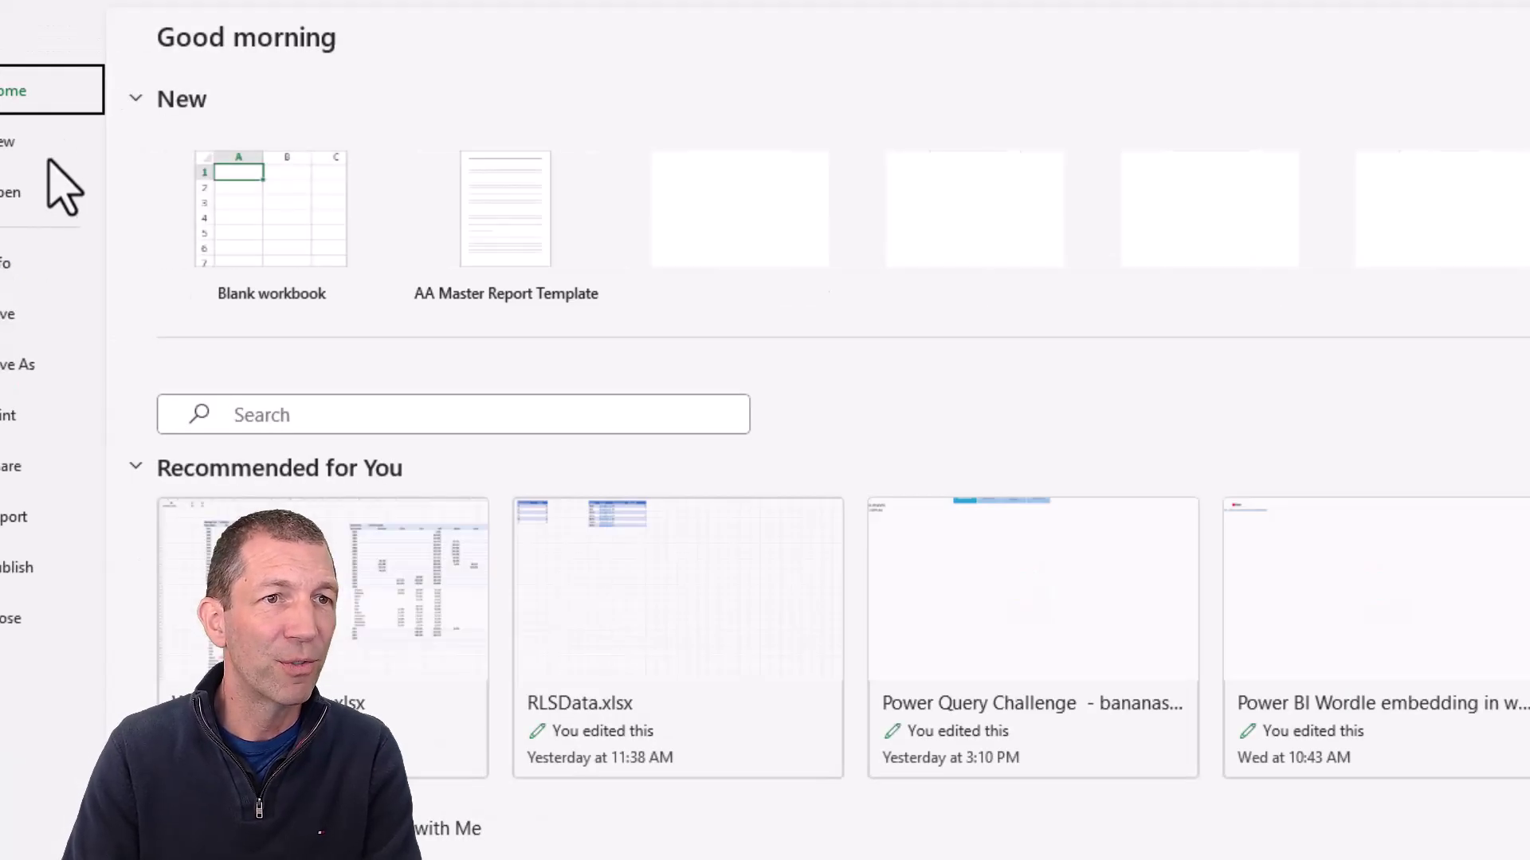
click(34, 151)
click(294, 298)
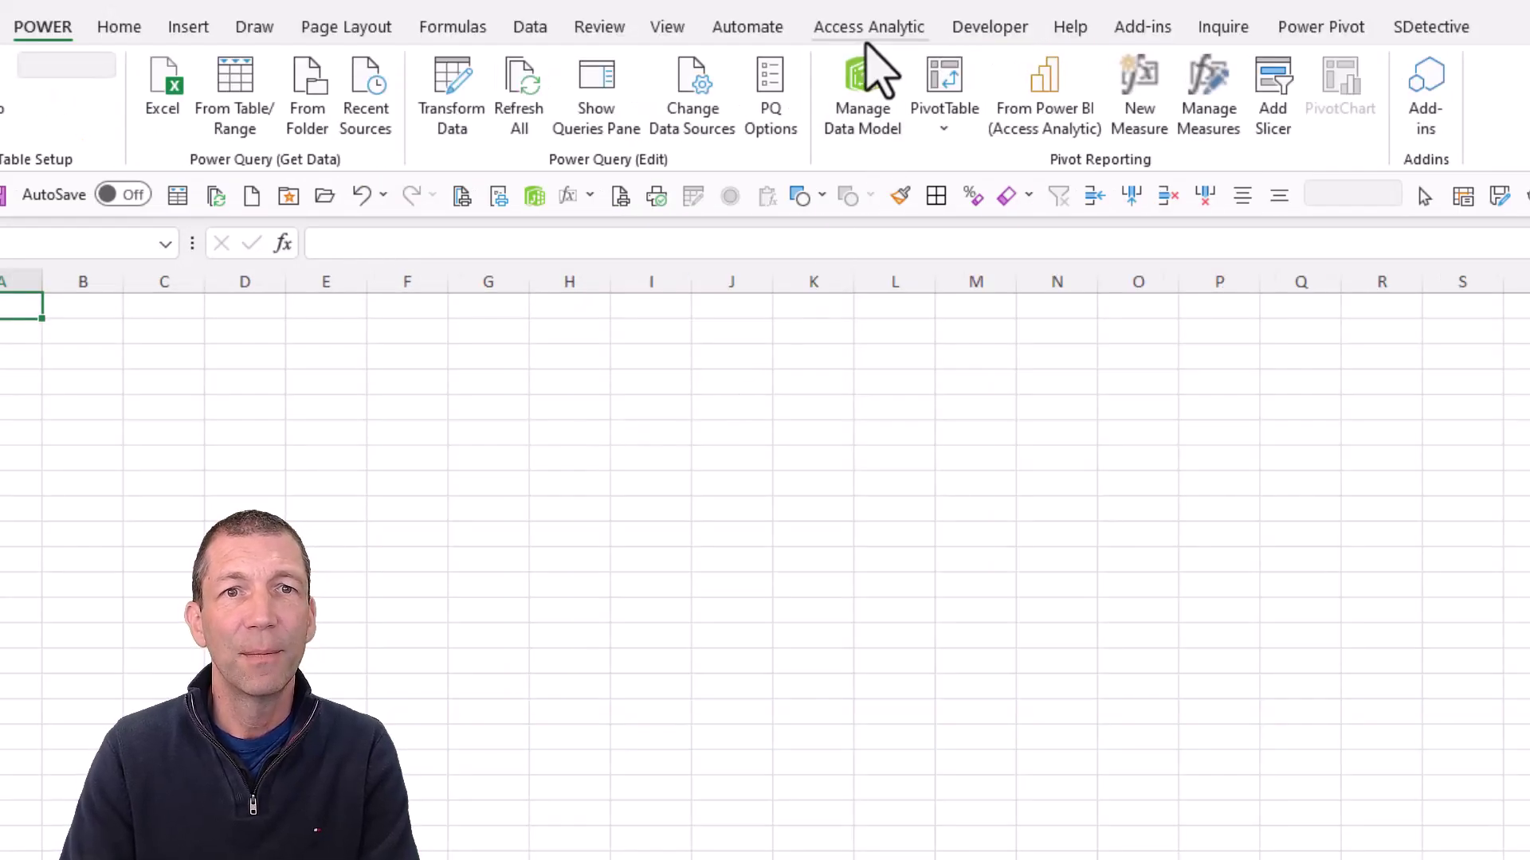
click(886, 29)
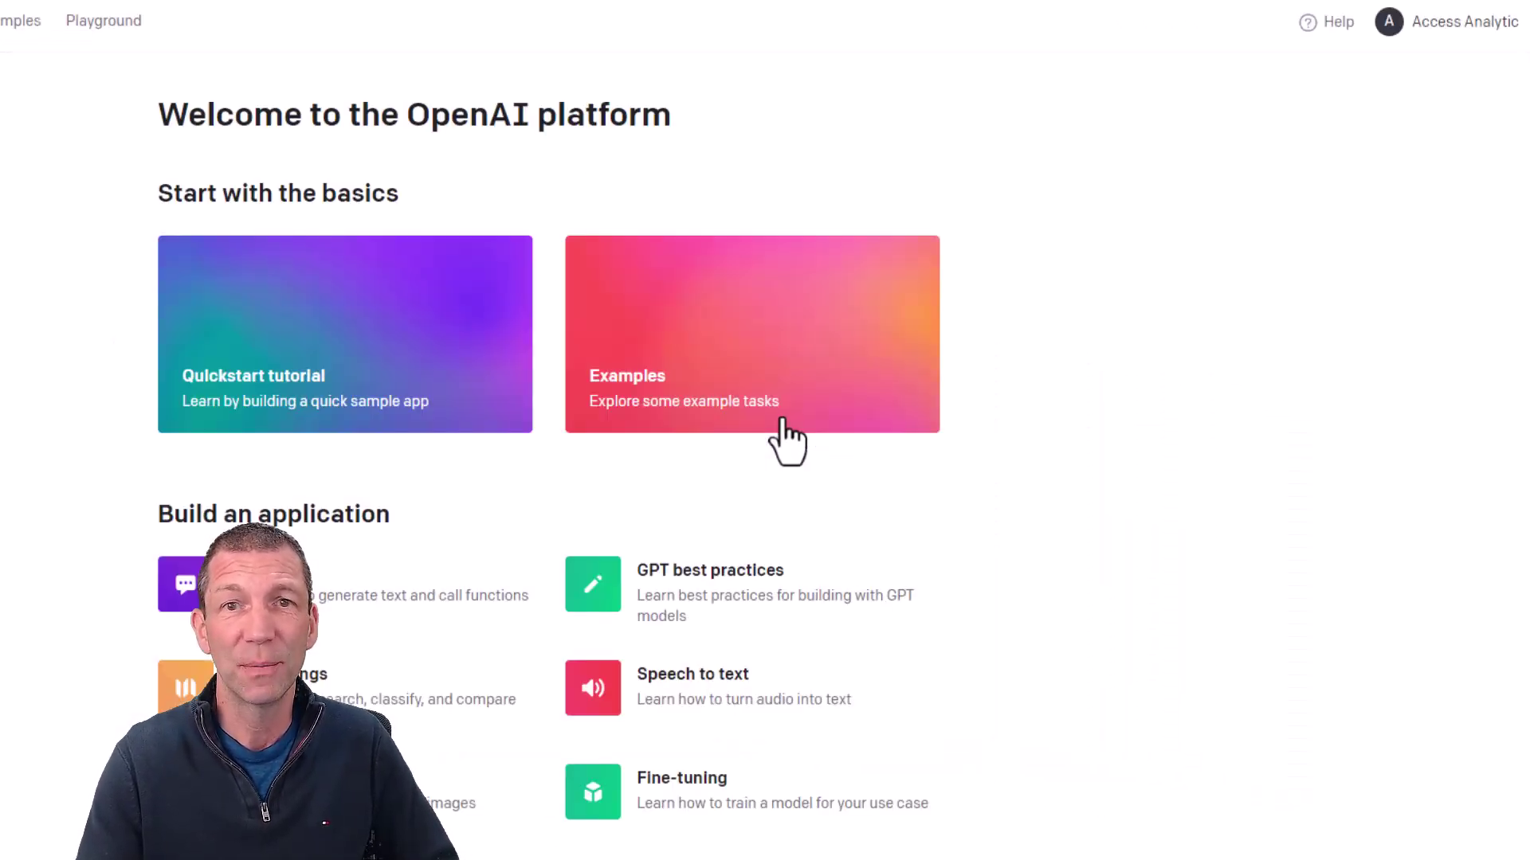
From the OpenAI account menu at top right, go to the View API keys settings page.
click(1442, 33)
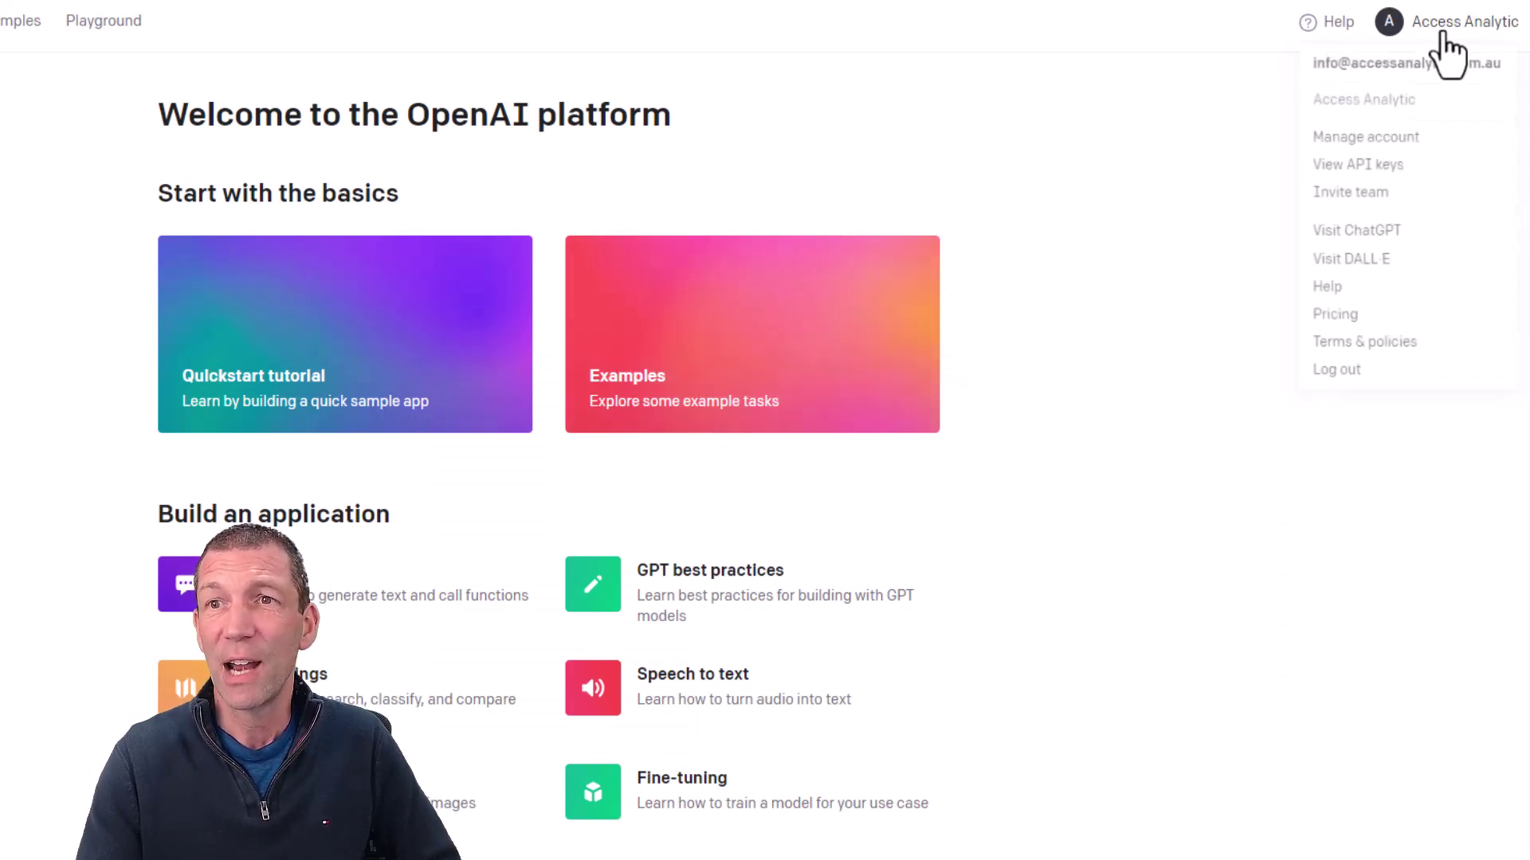
click(1372, 177)
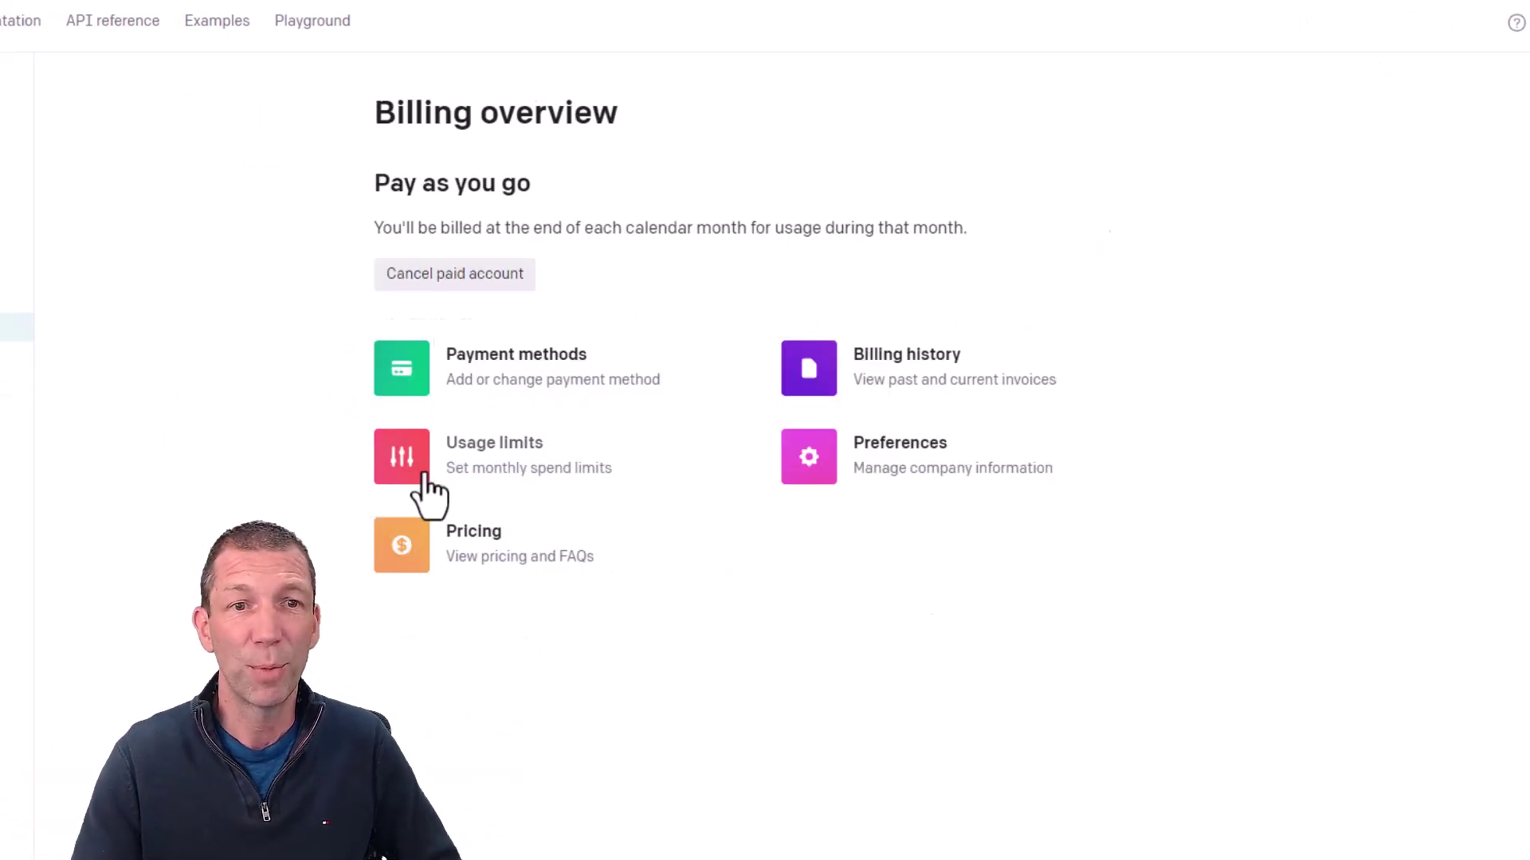
Open Usage limits and select the $1.00 soft limit amount for editing.
click(418, 482)
double_click(413, 644)
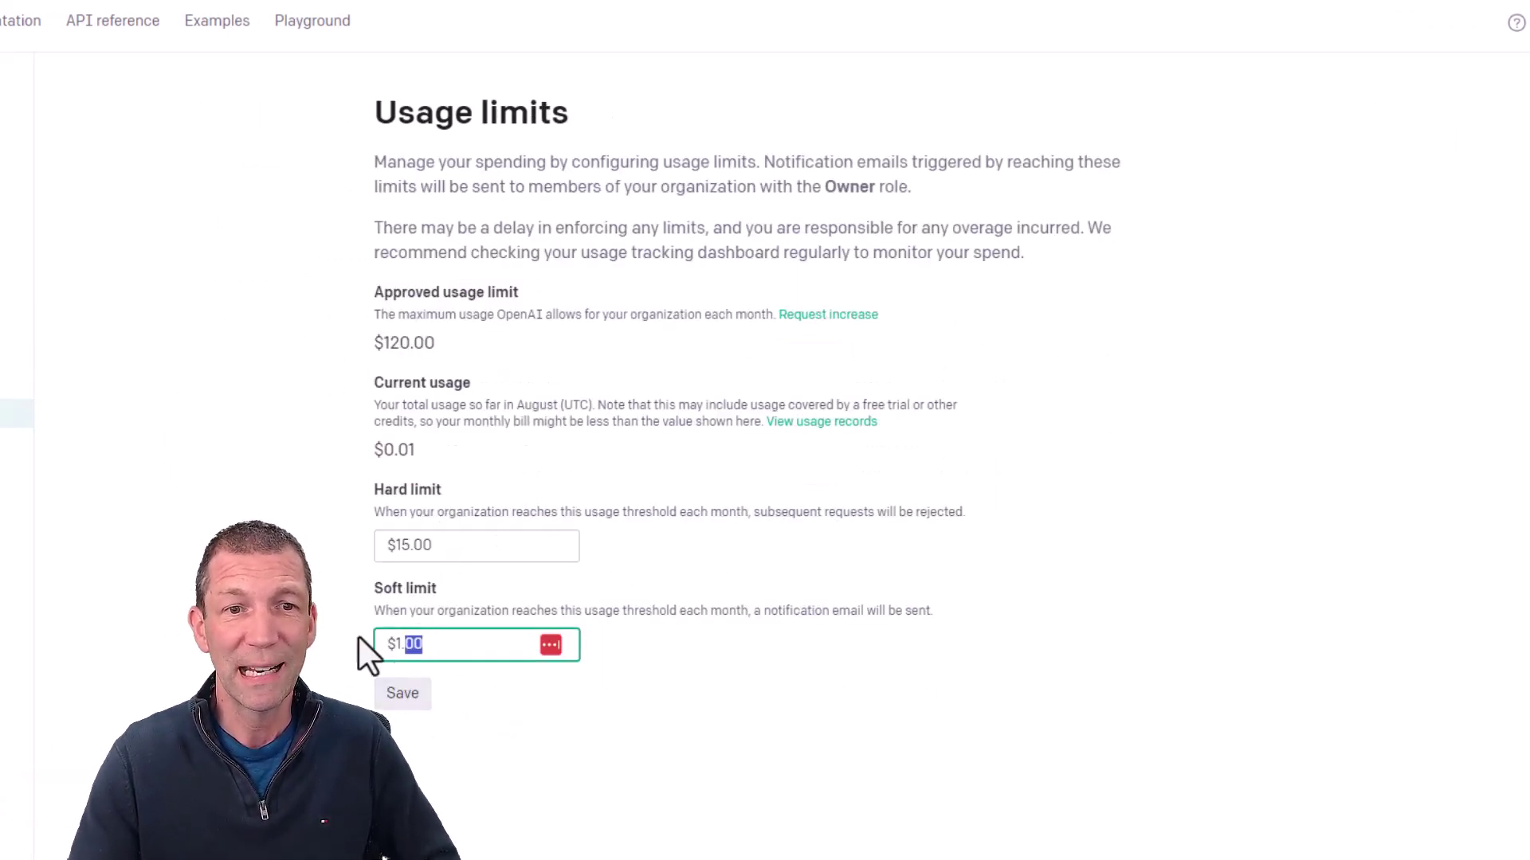
triple_click(399, 638)
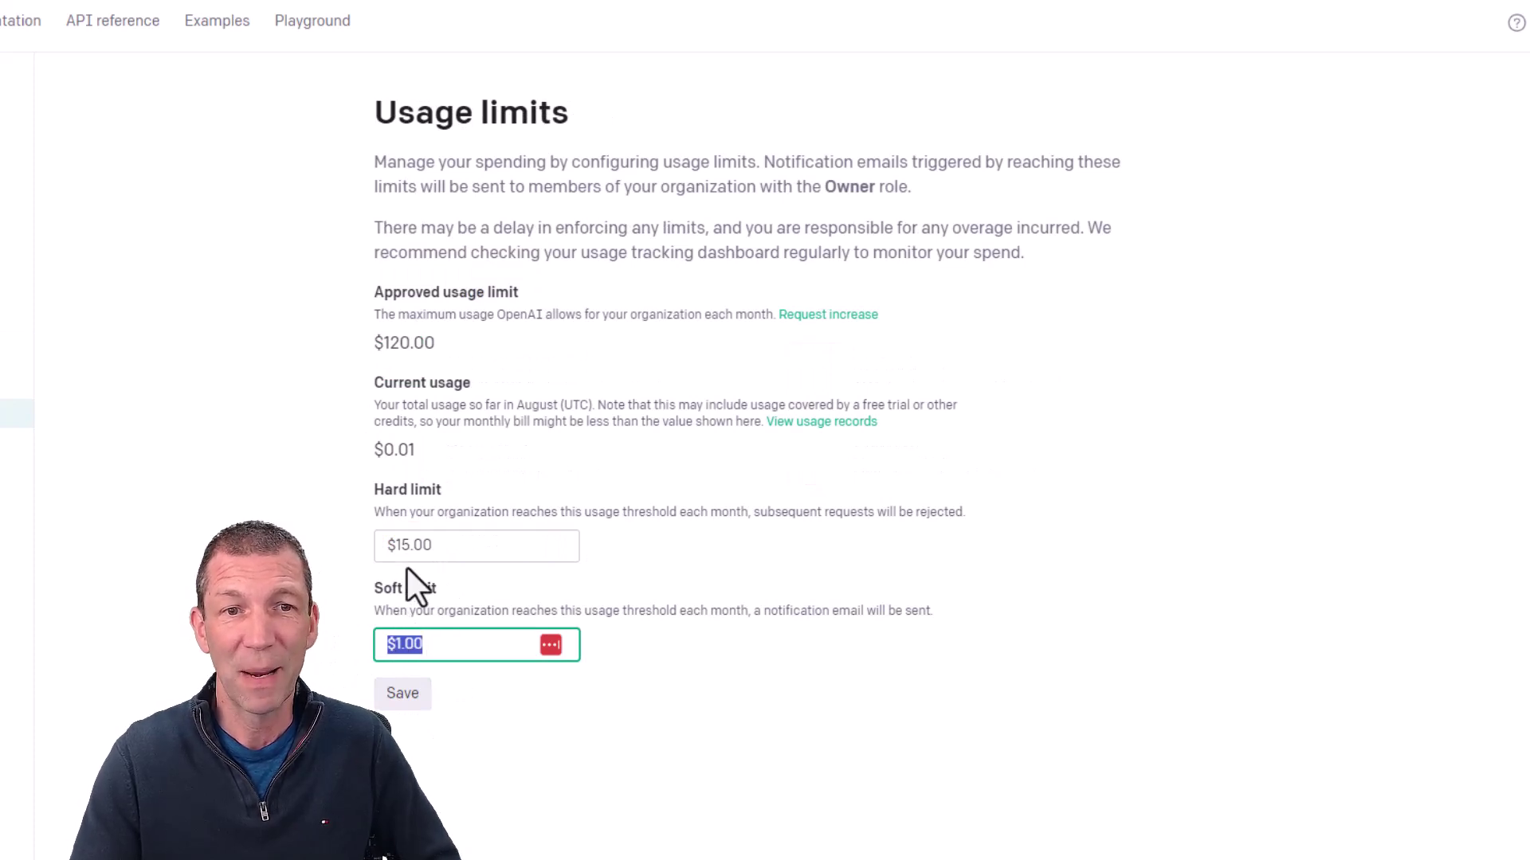